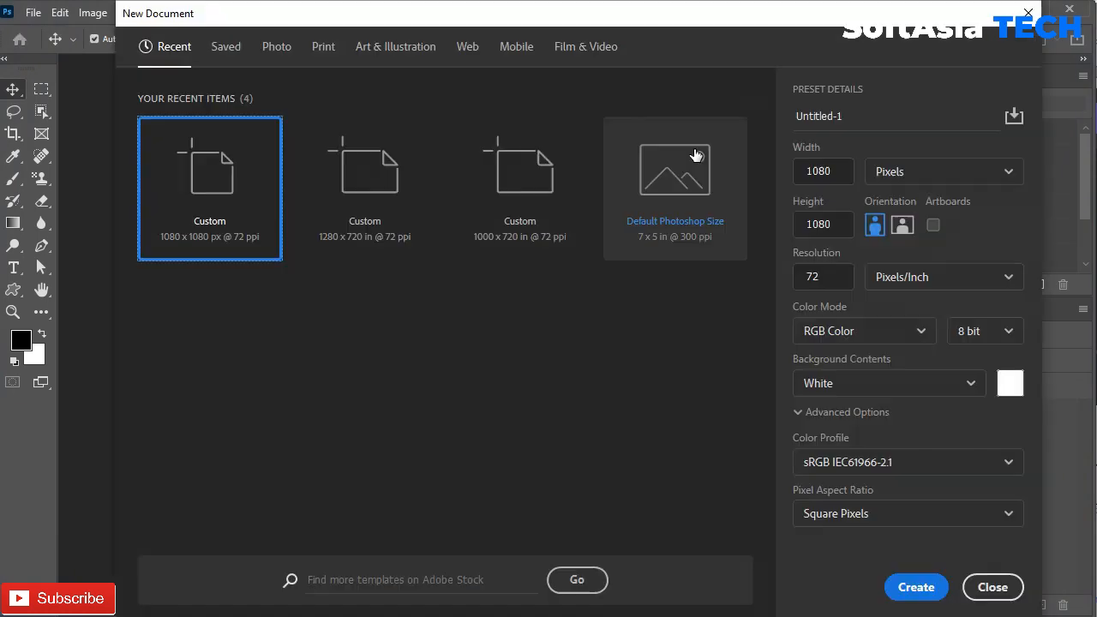
Step: Create a 1080 x 1080 px document at 72 ppi named "Dental Care Social Media Banner"
double_click(862, 115)
text(Dental Care Social Media Banner)
click(913, 586)
Step: Add guides along all four canvas edges and margin guides about 50 px inside each edge
click(281, 19)
click(368, 455)
click(686, 126)
drag(233, 87, 238, 115)
drag(66, 204, 167, 206)
drag(326, 91, 395, 580)
drag(67, 324, 631, 276)
key(ctrl+0)
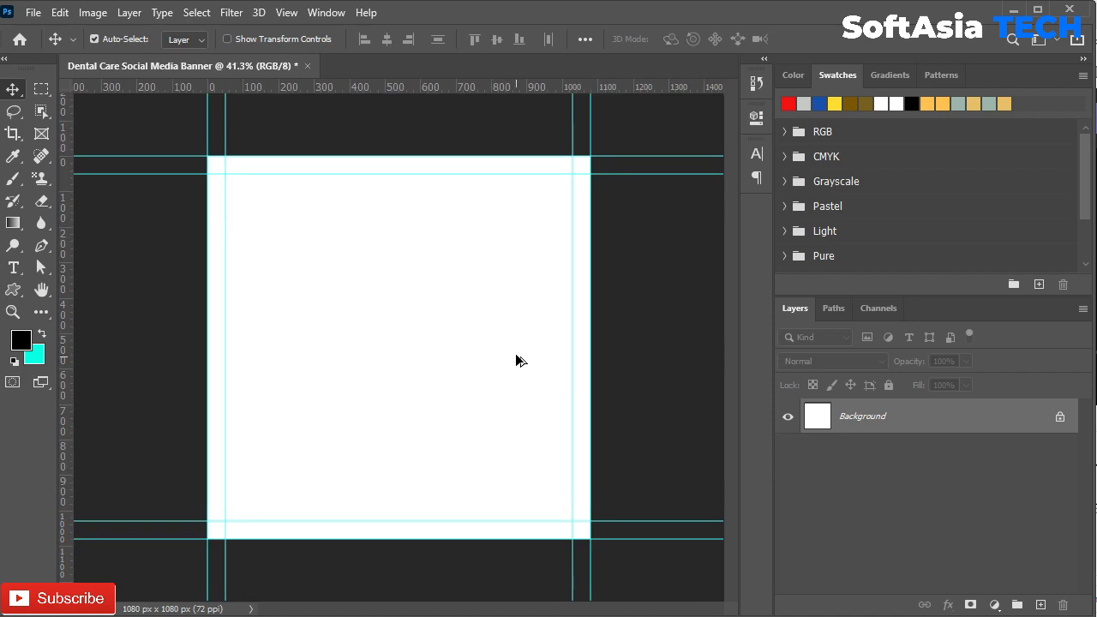
Step: Draw an S-shaped wave across the canvas middle with the Pen tool as a blue shape, extending beyond both sides
click(41, 246)
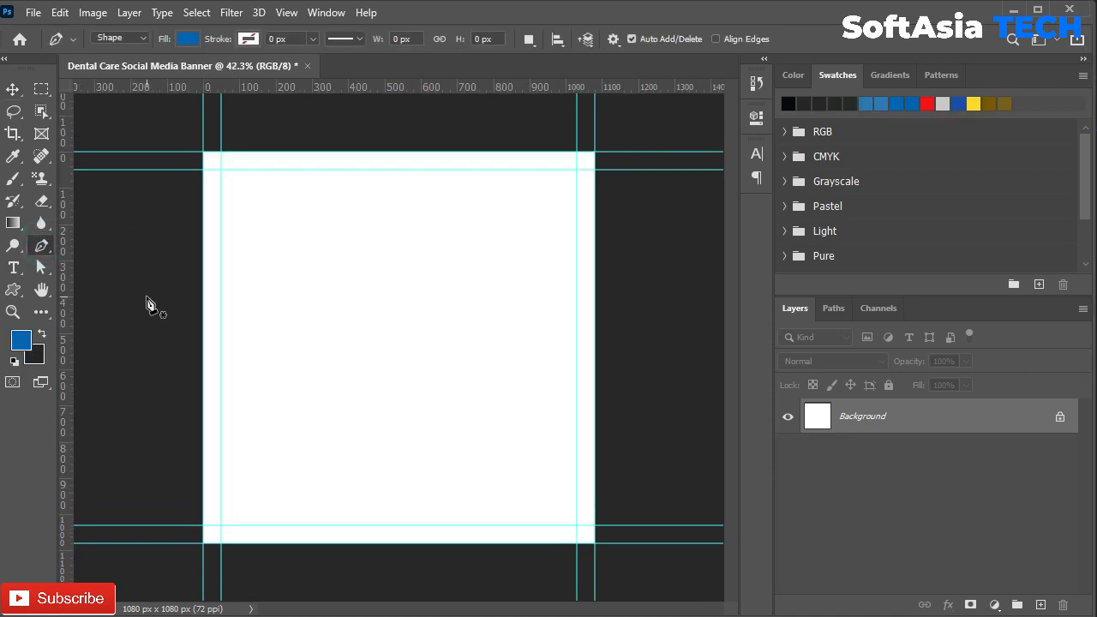
click(144, 295)
mouse_move(279, 348)
mouse_down()
mouse_move(362, 360)
mouse_move(391, 324)
mouse_up()
drag(485, 277, 575, 282)
drag(618, 328, 657, 339)
scroll(659, 337, down, 2)
drag(646, 227, 645, 213)
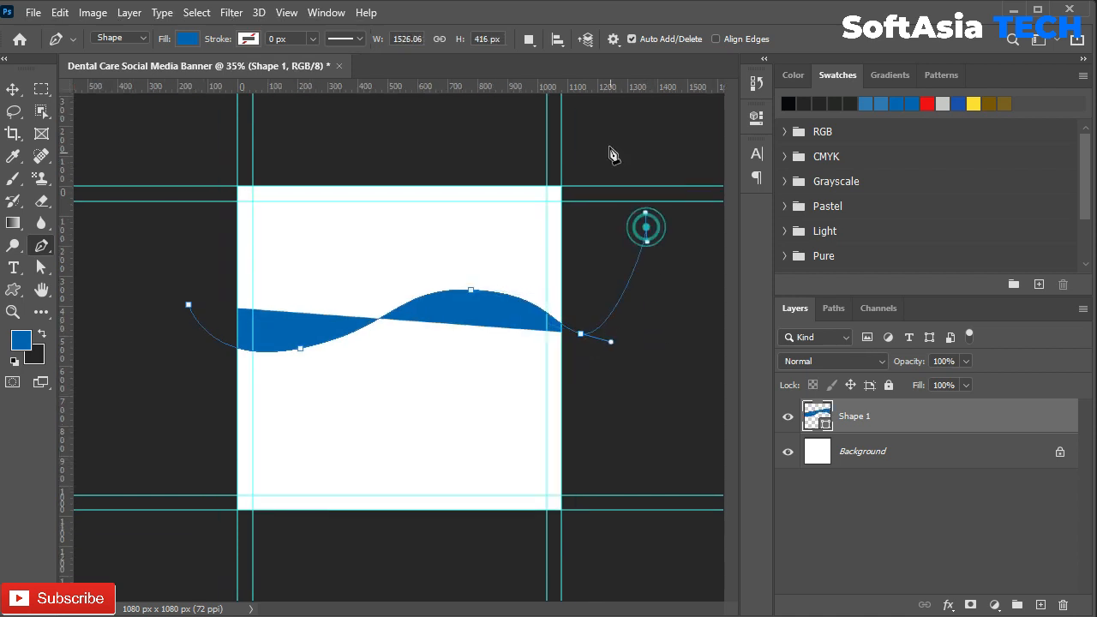
Step: Continue the path around the outside of the canvas top and back to the wave's left end, so blue fills the upper part
click(608, 137)
scroll(530, 136, down, 3)
click(551, 127)
click(377, 124)
click(215, 142)
click(178, 203)
click(186, 323)
click(240, 315)
scroll(269, 377, up, 7)
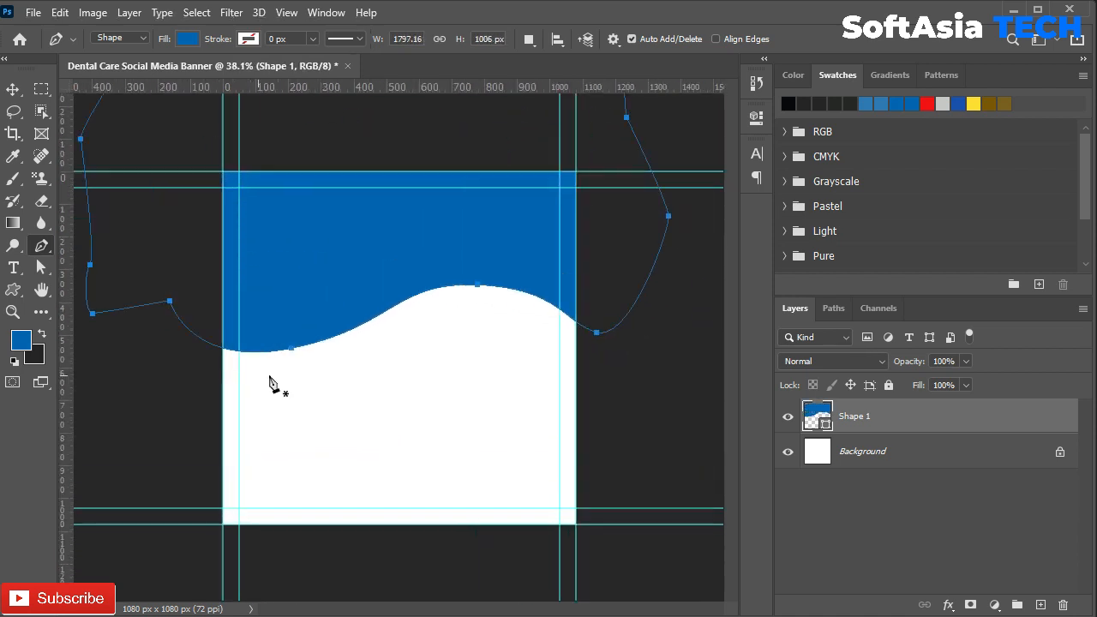
Step: Reshape the right part of the blue wave by adjusting its curve handles and pulling the right-hand anchor outward and down
click(40, 267)
click(256, 348)
drag(391, 318, 407, 315)
drag(120, 376, 105, 370)
drag(443, 213, 589, 365)
drag(661, 326, 734, 378)
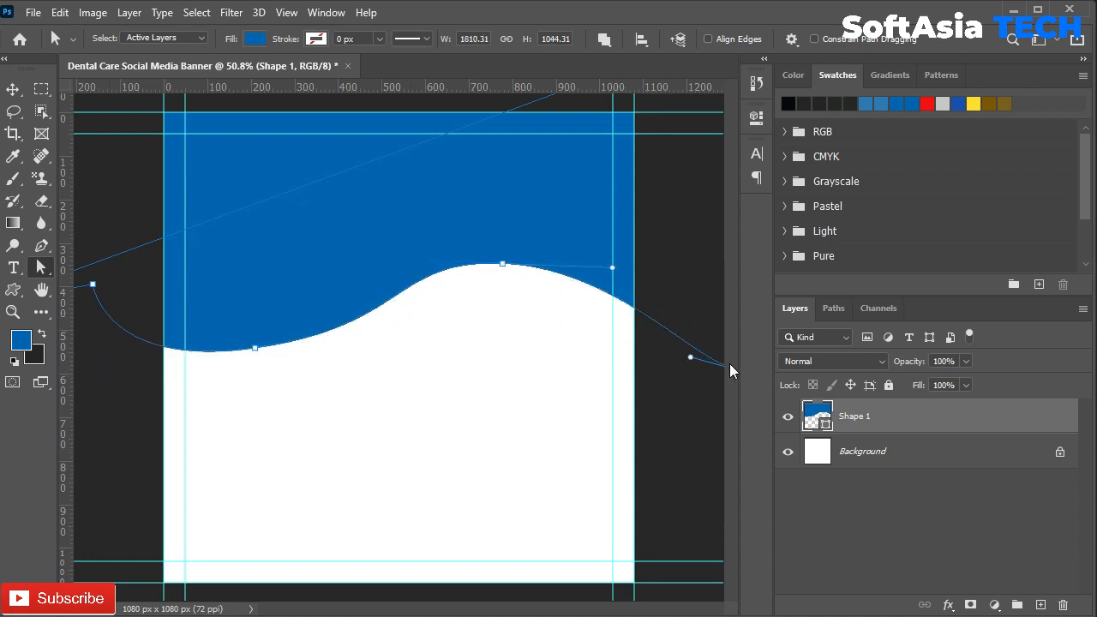
Step: Smooth the wave's crest and shift its left end anchor inward and up to refine the curve
mouse_move(397, 261)
mouse_down()
mouse_move(342, 257)
mouse_move(385, 263)
mouse_up()
scroll(505, 311, up, 3)
drag(500, 249, 502, 255)
drag(473, 312, 627, 362)
click(110, 328)
drag(114, 334, 142, 314)
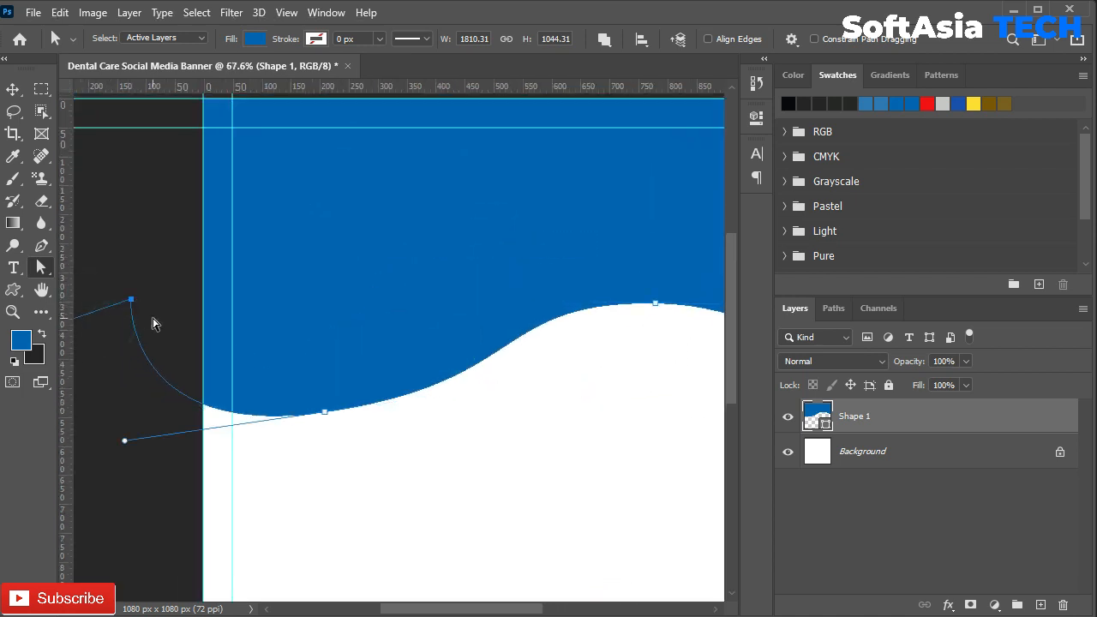
scroll(320, 377, down, 5)
scroll(321, 404, up, 2)
key(Return)
Step: Duplicate the blue wave, offset the copy slightly downward, recolour it near-black and place it beneath the original
key(ctrl+j)
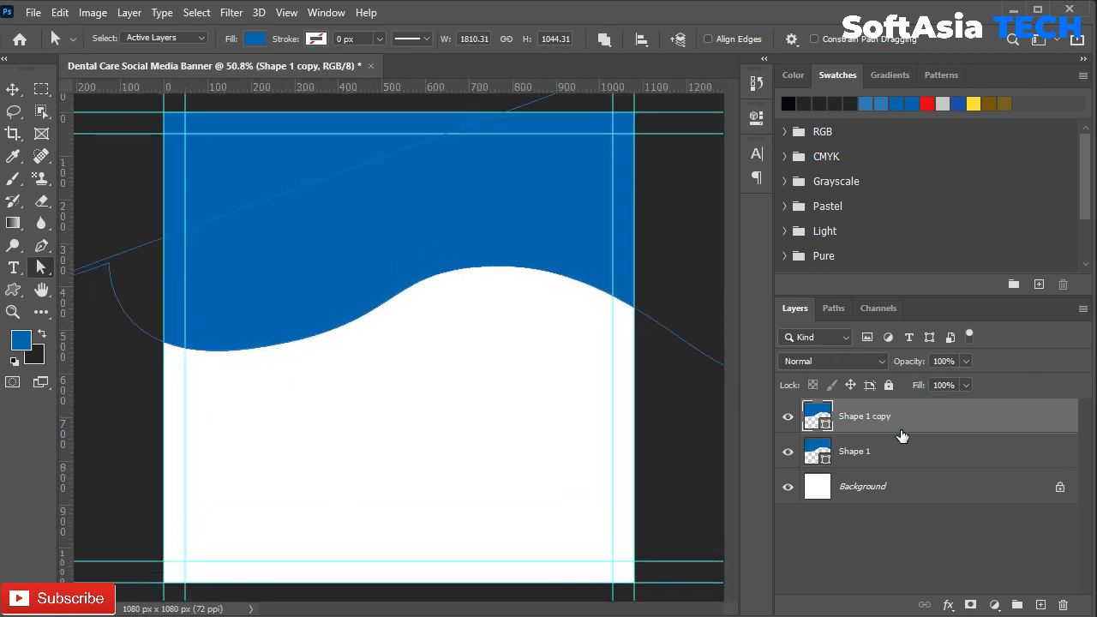
click(13, 88)
drag(197, 351, 201, 358)
double_click(811, 422)
click(803, 103)
key(Return)
drag(928, 410, 948, 473)
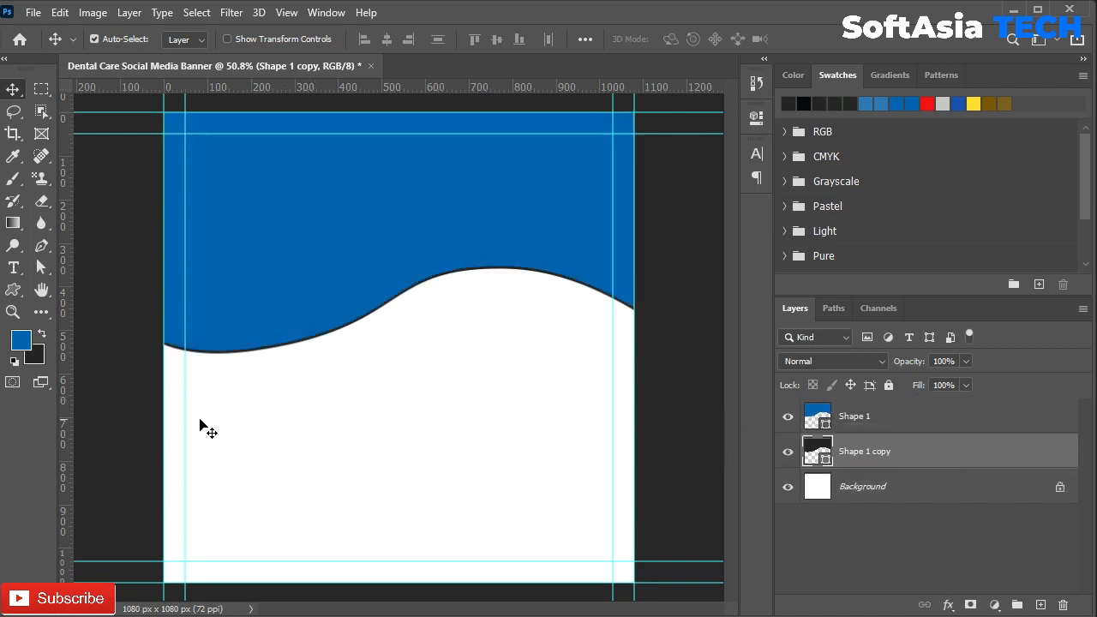
Step: Lower the left anchors of the dark wave copy to form a dark band that tapers toward the crest
scroll(228, 421, up, 2)
click(40, 267)
drag(164, 378, 284, 450)
drag(164, 229, 424, 451)
key(shift+Down)
key(shift+Down)
key(shift+Down)
key(shift+Down)
key(shift+Down)
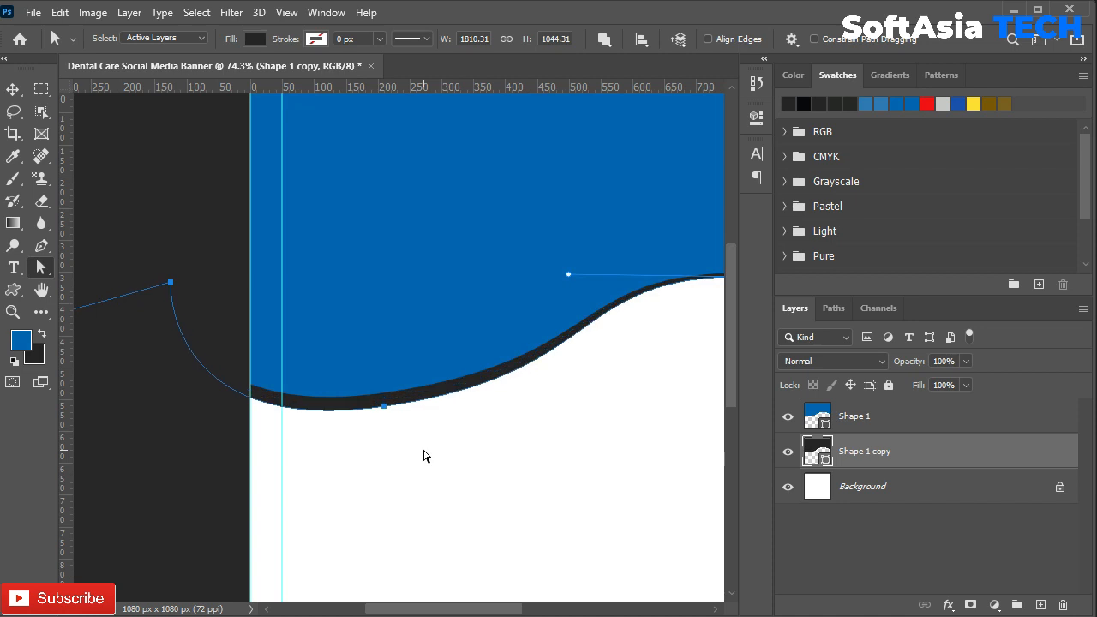
drag(508, 463, 160, 500)
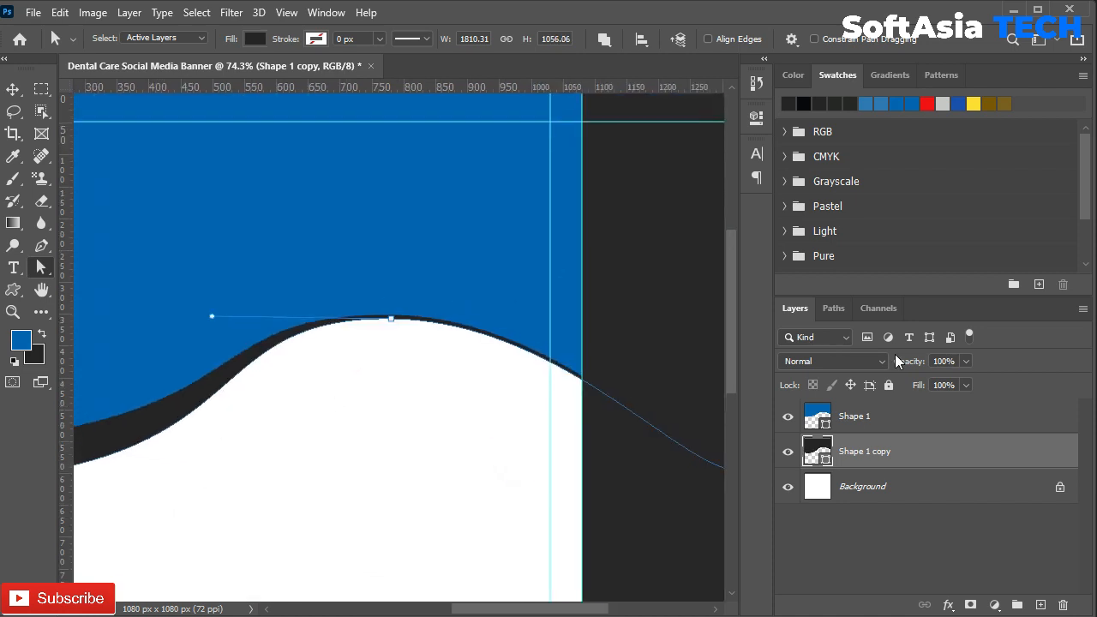
Step: Give the upper blue wave shape a white stroke 10.84 px wide
click(852, 420)
click(254, 39)
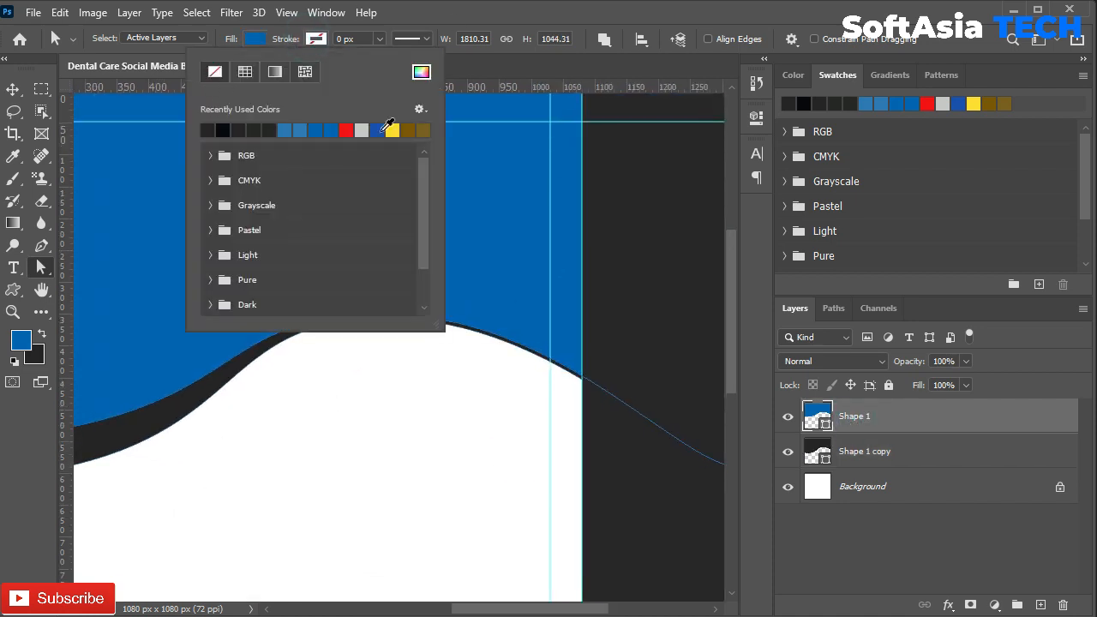
click(421, 71)
click(722, 319)
click(1053, 312)
mouse_move(380, 38)
mouse_down()
mouse_move(386, 66)
mouse_move(405, 66)
mouse_up()
key(space)
mouse_move(200, 199)
mouse_down()
mouse_move(522, 155)
mouse_move(349, 166)
mouse_up()
click(379, 39)
drag(381, 60, 381, 59)
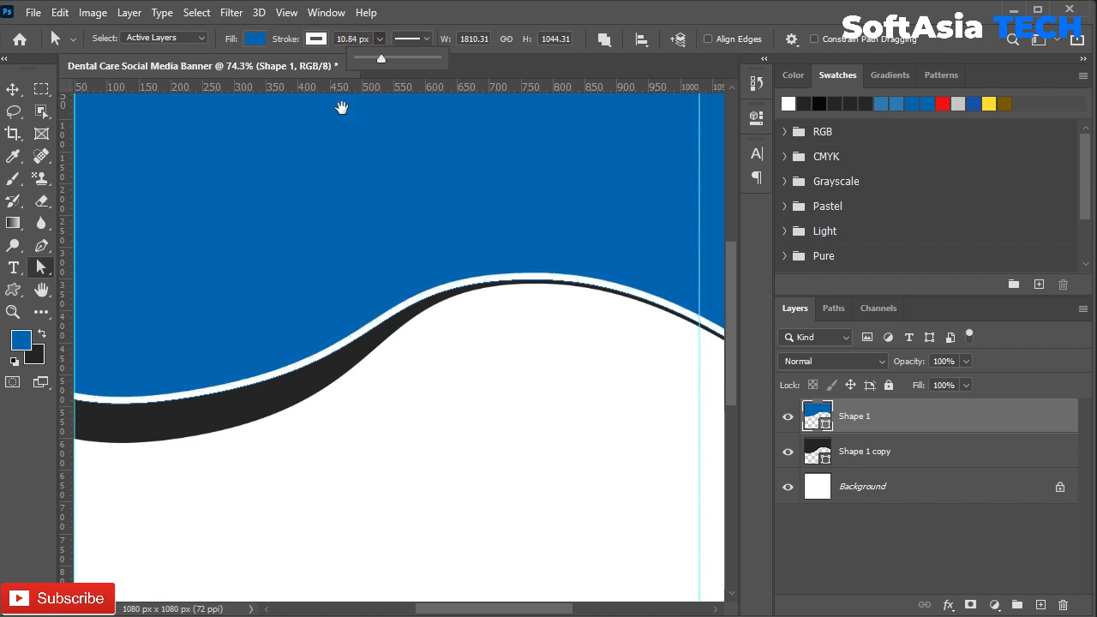
Step: Align the blue wave's stroke to the outside of its path
click(411, 39)
click(351, 217)
click(348, 257)
key(space)
drag(354, 275, 314, 267)
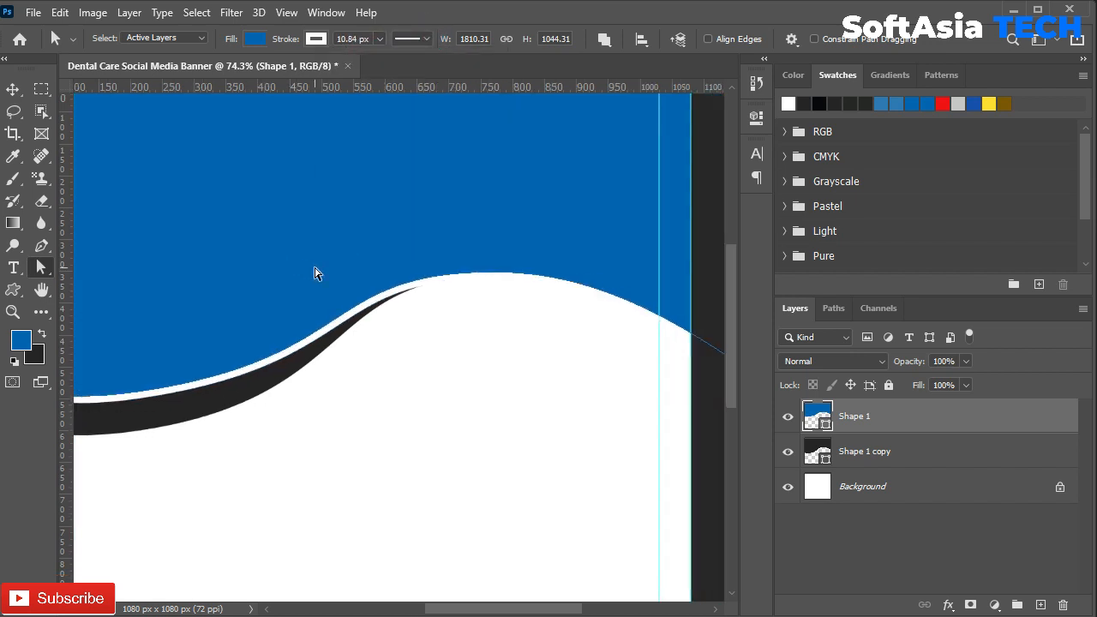
Step: Give the dark wave copy a white 9.56 px stroke aligned to the outside of its path
key(ctrl+0)
key(alt+bracketleft)
click(316, 38)
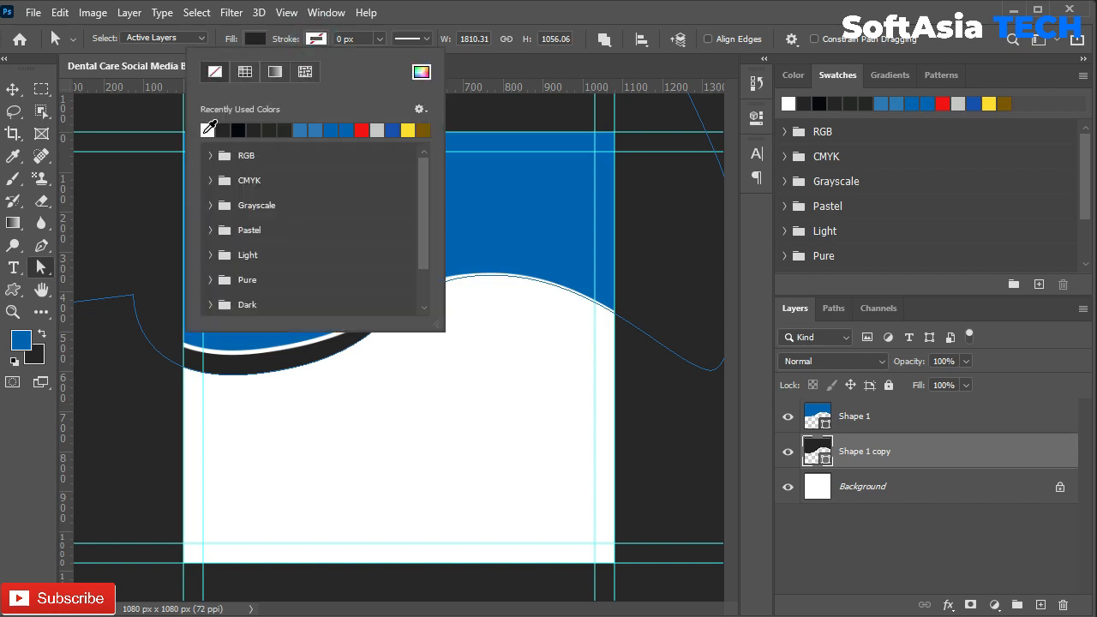
click(380, 39)
drag(381, 59, 403, 61)
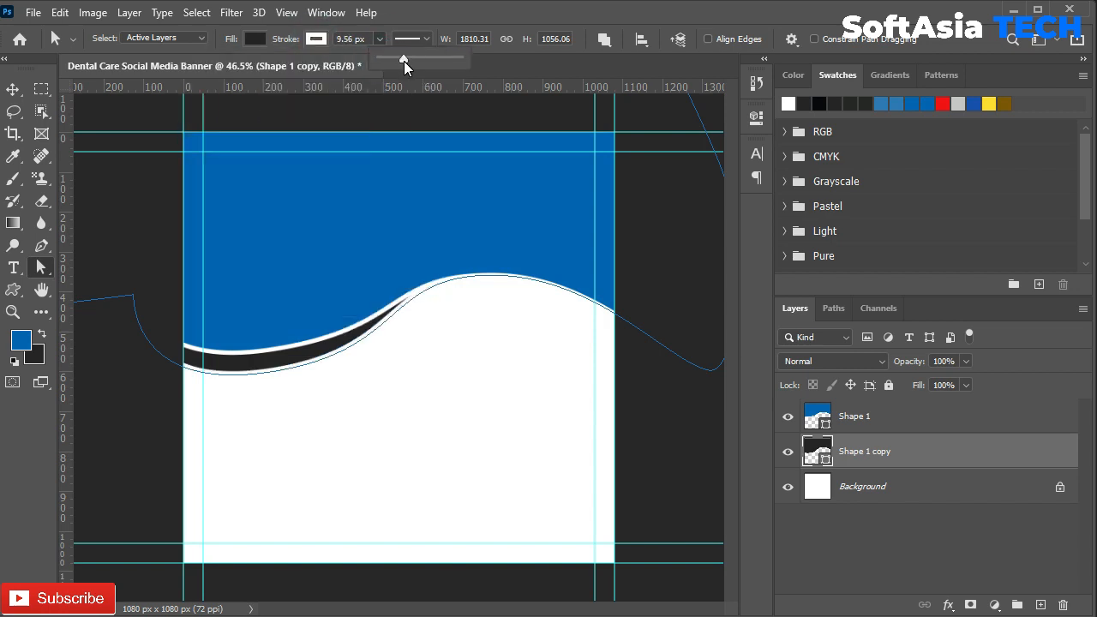
click(411, 39)
click(347, 220)
click(341, 257)
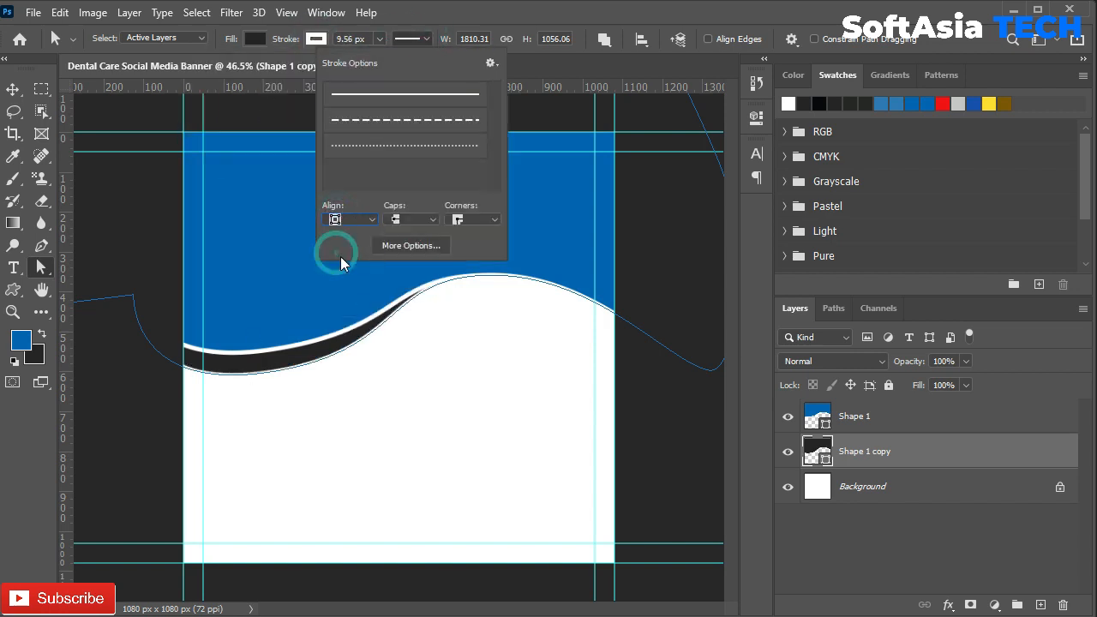
click(343, 260)
click(588, 56)
Step: Thicken the left side of the dark band by moving its left anchors further down and slightly outward
scroll(378, 340, up, 1)
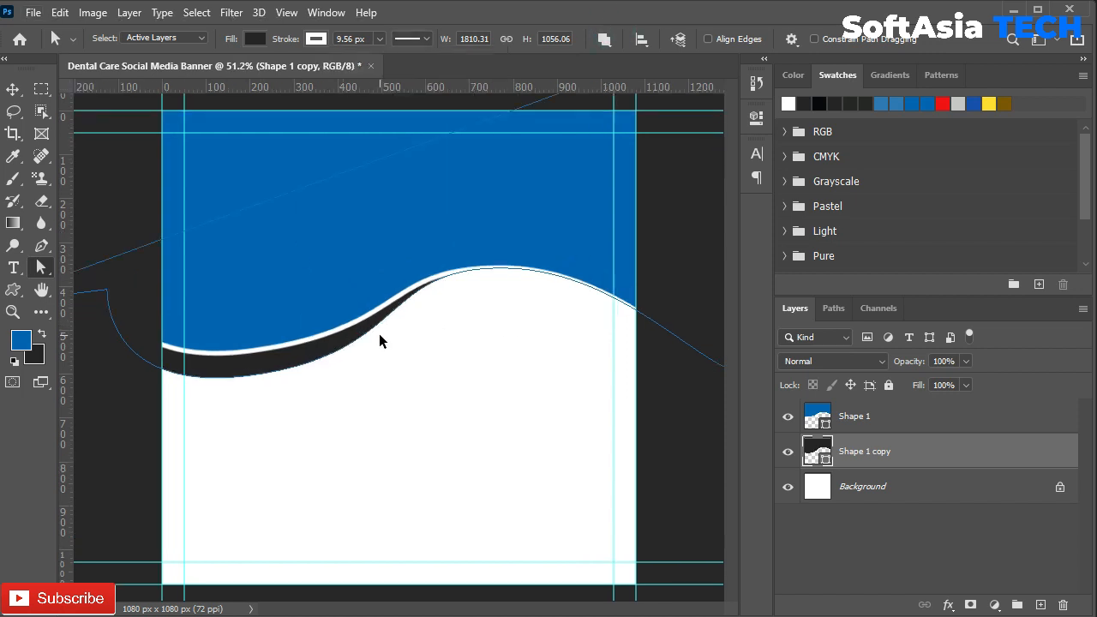
scroll(299, 358, up, 2)
scroll(305, 360, down, 1)
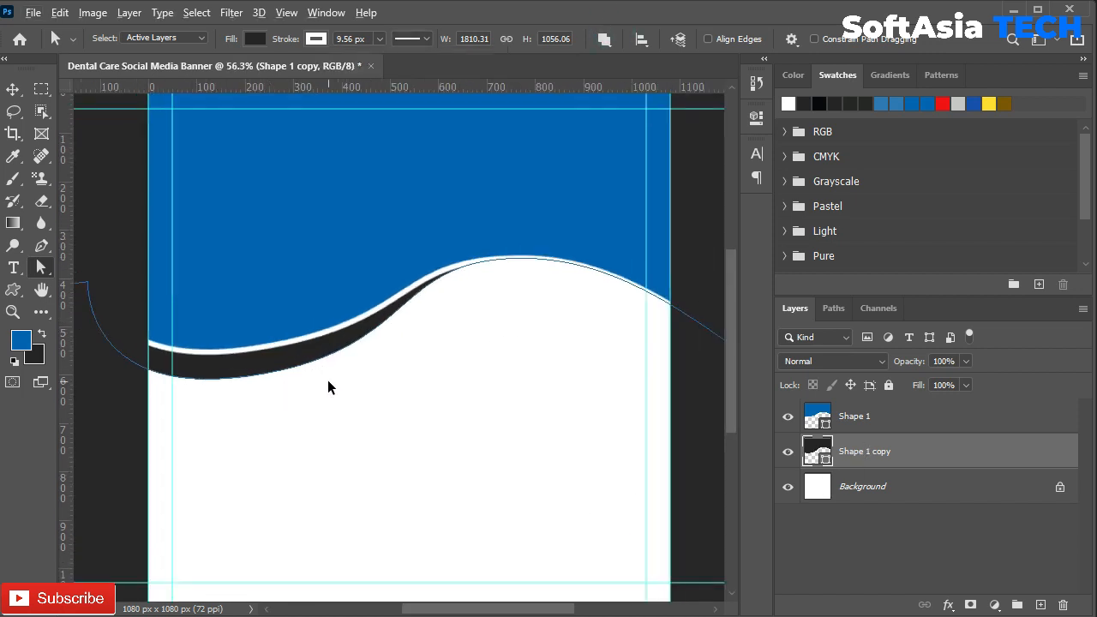
scroll(327, 381, down, 1)
drag(205, 403, 206, 403)
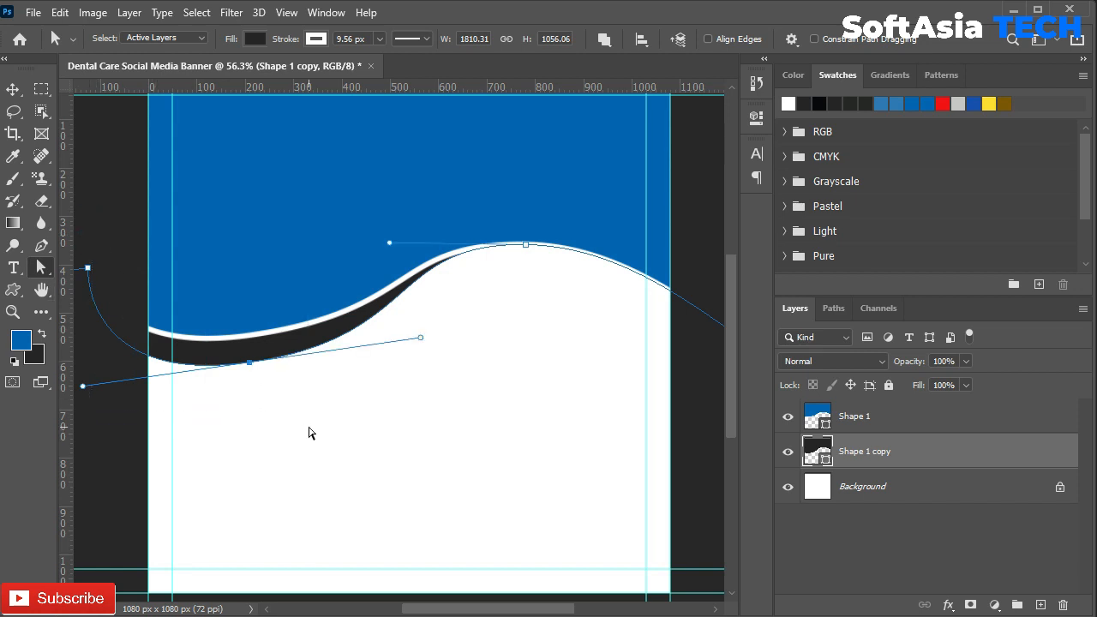
click(88, 268)
key(shift+Down)
key(shift+Left)
key(shift+Down)
Step: Lower the dark wave's crest anchor and adjust its left handle so the band tapers smoothly near the crest
drag(480, 178, 557, 271)
key(shift+Down)
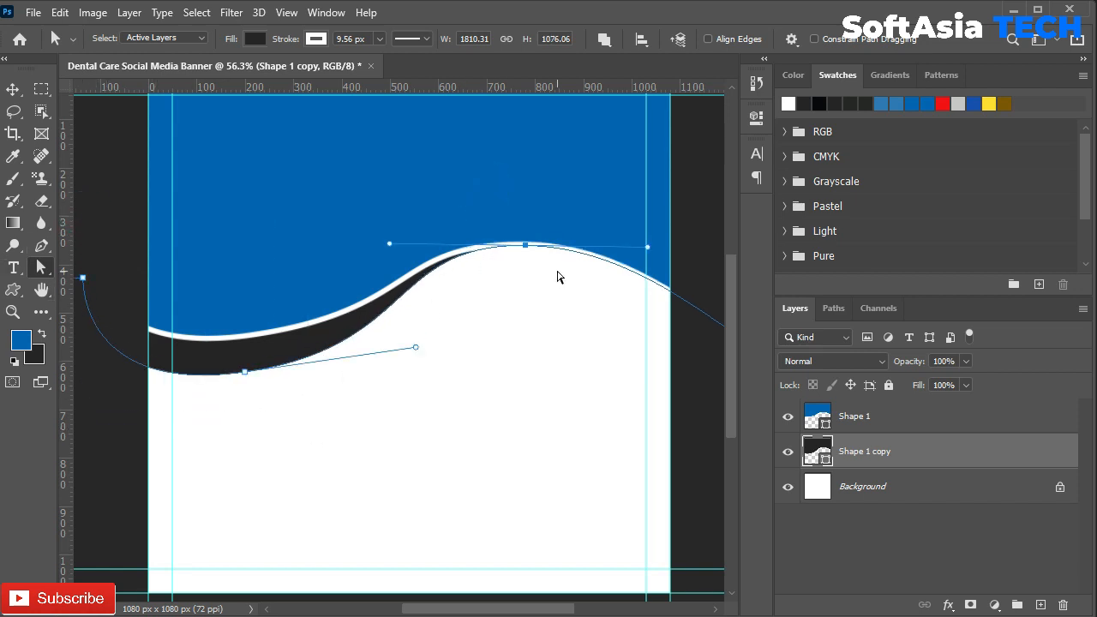
scroll(354, 210, up, 1)
drag(391, 255, 385, 261)
scroll(549, 394, down, 2)
click(548, 394)
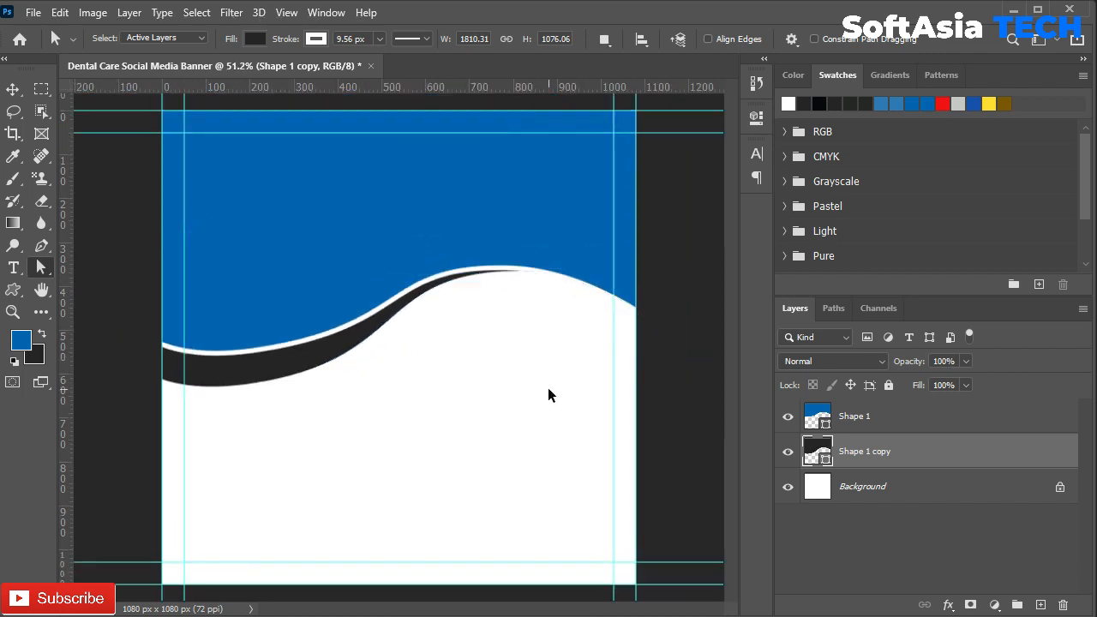
Step: Duplicate the dark wave, place the copy beneath it and recolour the copy with the upper wave's blue
key(ctrl+j)
drag(917, 459, 814, 500)
double_click(814, 499)
click(443, 210)
key(Return)
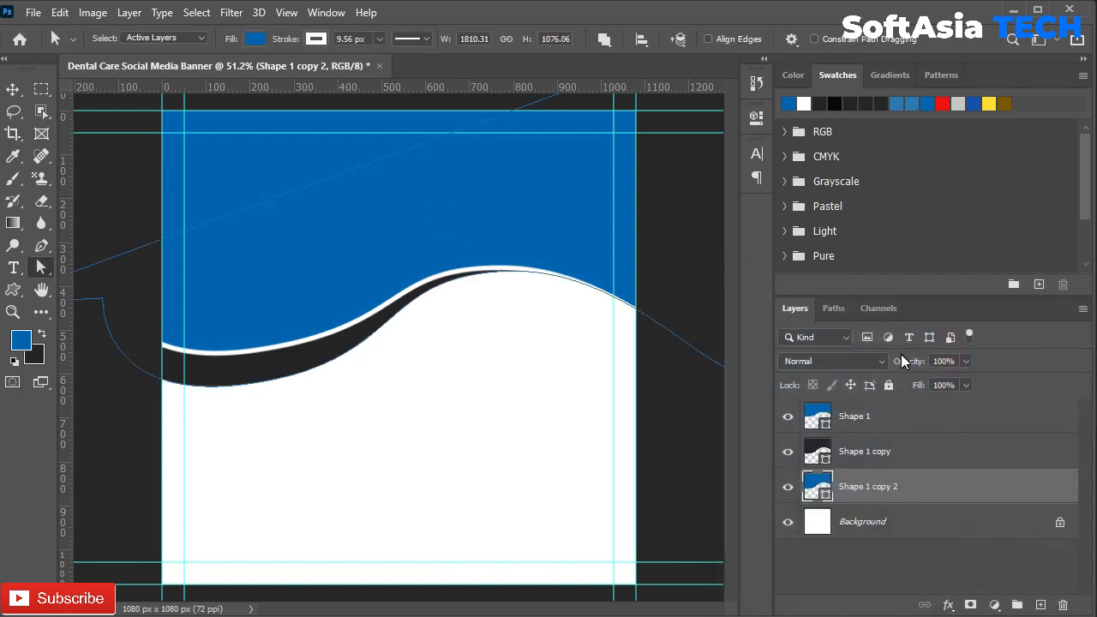
Step: Lower the crest and right end anchors of the second copy to expose a blue band on the right side
drag(498, 164, 603, 360)
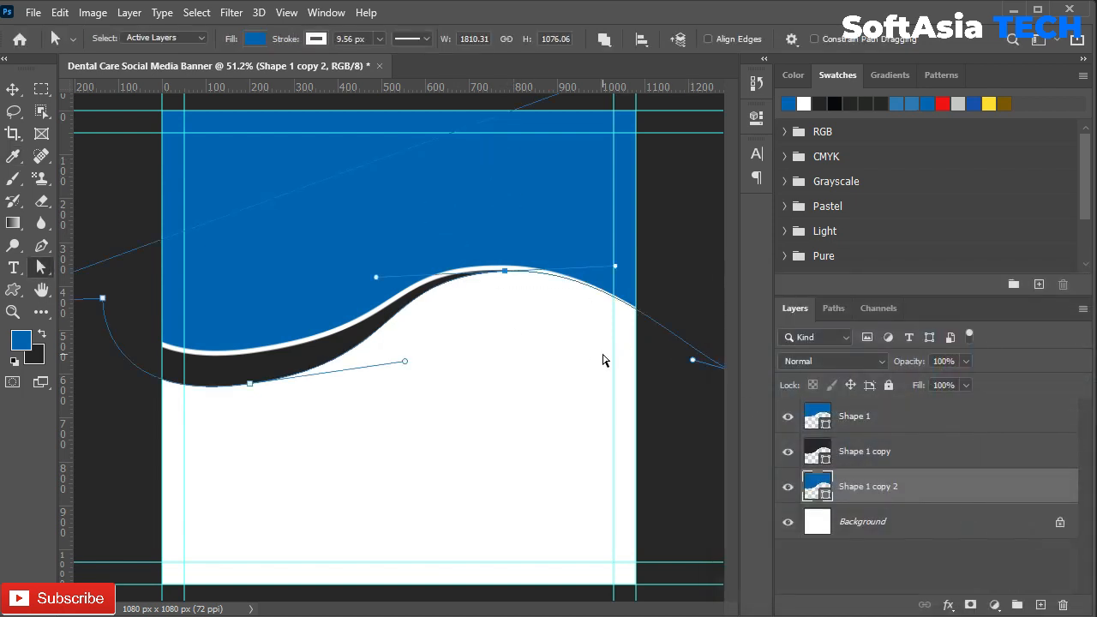
scroll(547, 316, down, 2)
drag(449, 229, 720, 408)
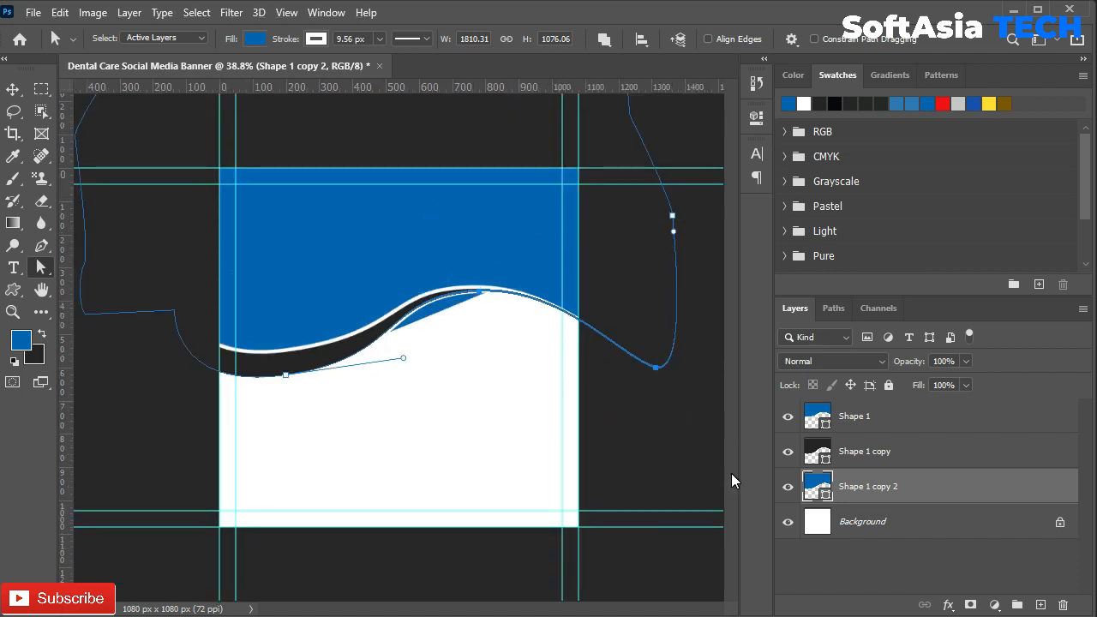
key(shift+Down)
key(shift+Down)
key(shift+Down)
key(shift+Down)
key(shift+Down)
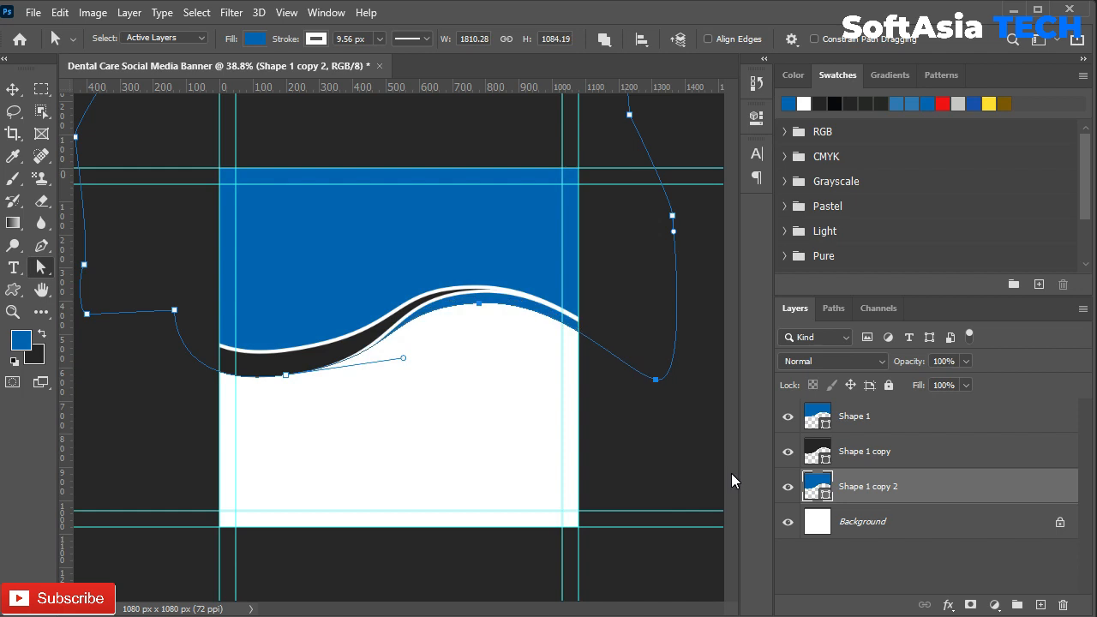
Step: Move the lower blue band's crest anchor further down to widen the band around the crest
drag(482, 247, 625, 441)
scroll(625, 441, up, 3)
drag(614, 287, 637, 302)
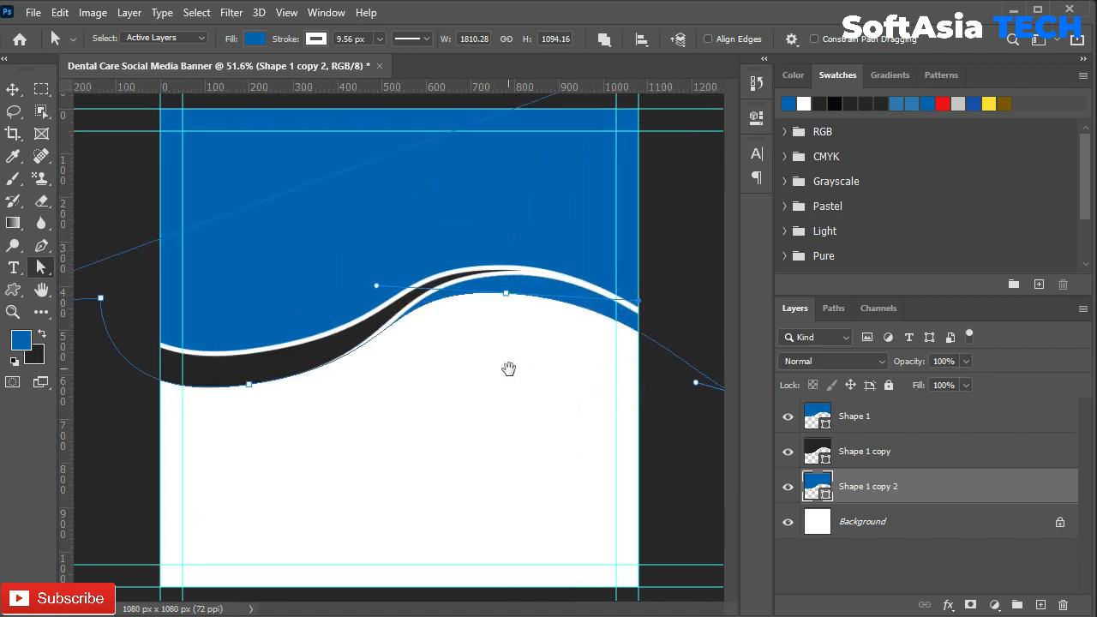
key(shift+Down)
key(shift+Down)
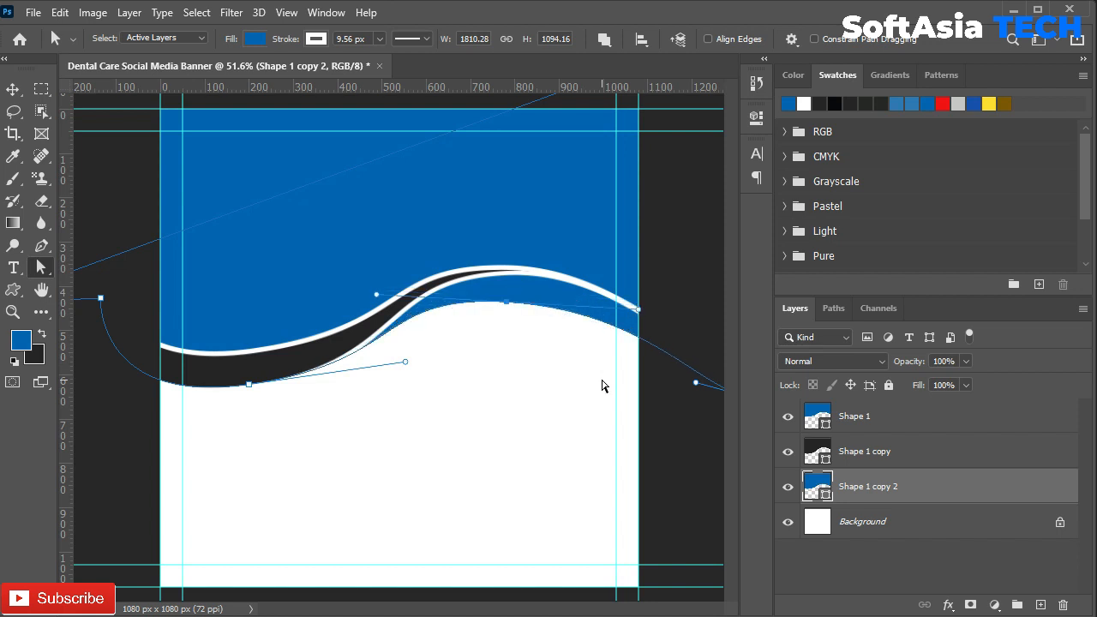
Step: Lower the right end anchor of the lower blue band by about 30 px and finish editing the path
scroll(609, 384, down, 2)
scroll(488, 358, up, 1)
drag(497, 270, 570, 365)
drag(464, 254, 579, 389)
drag(689, 387, 748, 447)
key(shift+Down)
key(shift+Down)
key(shift+Down)
key(Return)
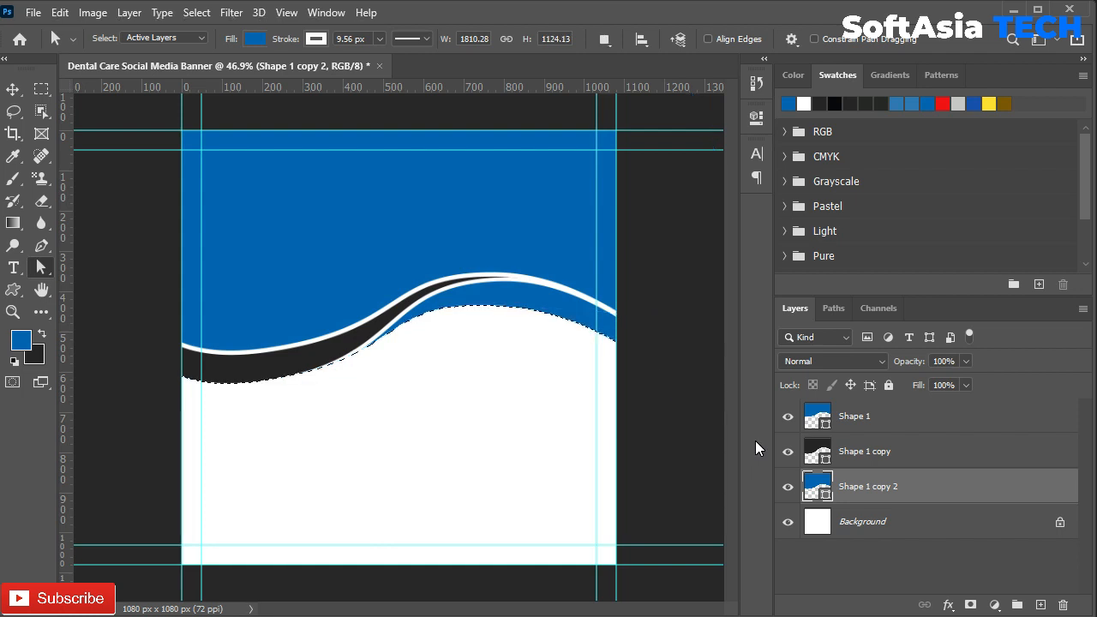
Step: Bring the blue texture photo into the banner as the topmost layer and convert it to a smart object
key(v)
click(407, 66)
drag(450, 357, 386, 333)
drag(932, 485, 912, 415)
right_click(917, 425)
click(985, 237)
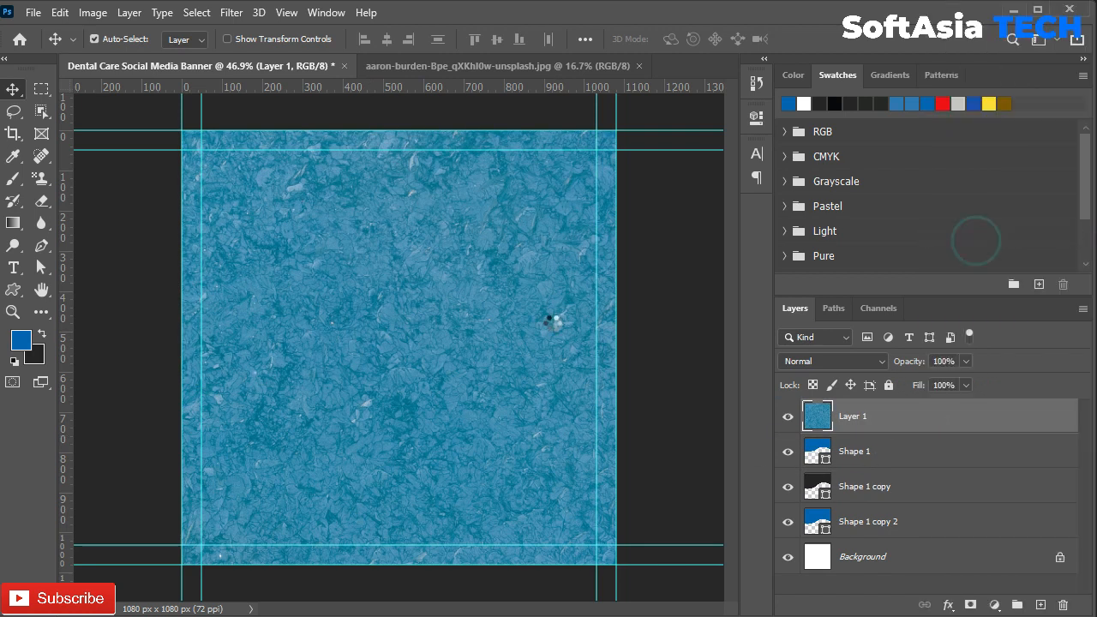
Step: Scale down and reposition the texture layer so it just covers the whole canvas
key(ctrl+t)
key(ctrl+0)
key(ctrl+minus)
drag(607, 171, 370, 350)
drag(282, 473, 402, 387)
drag(494, 275, 470, 293)
drag(302, 416, 379, 383)
click(814, 39)
key(ctrl+0)
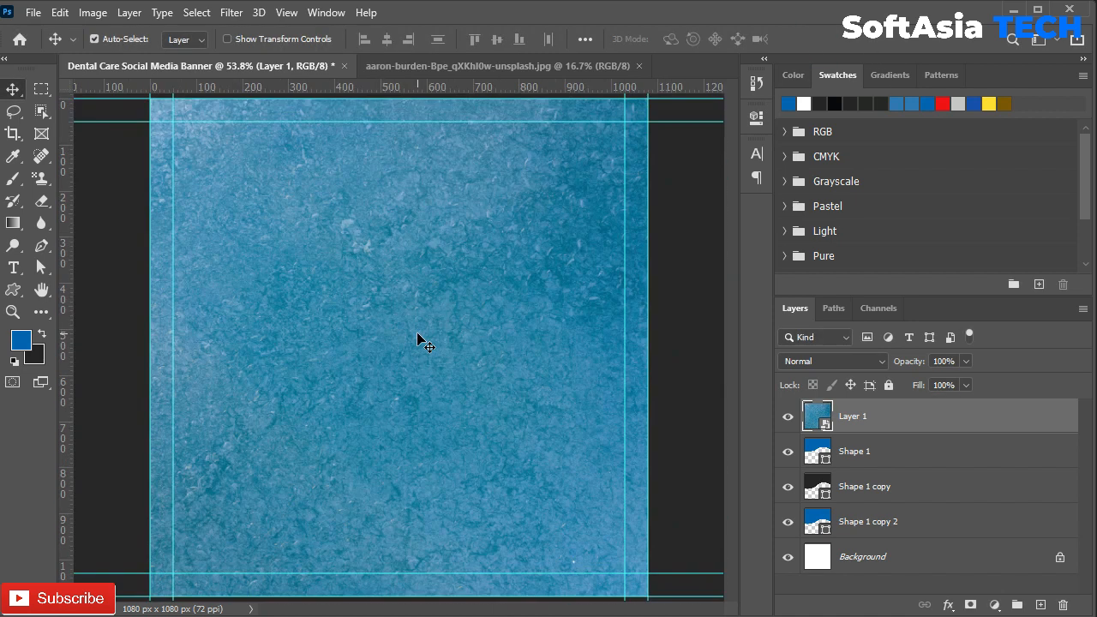
Step: Set the texture layer's blend mode to Overlay and its opacity to 50%
scroll(420, 350, down, 1)
click(846, 363)
click(831, 404)
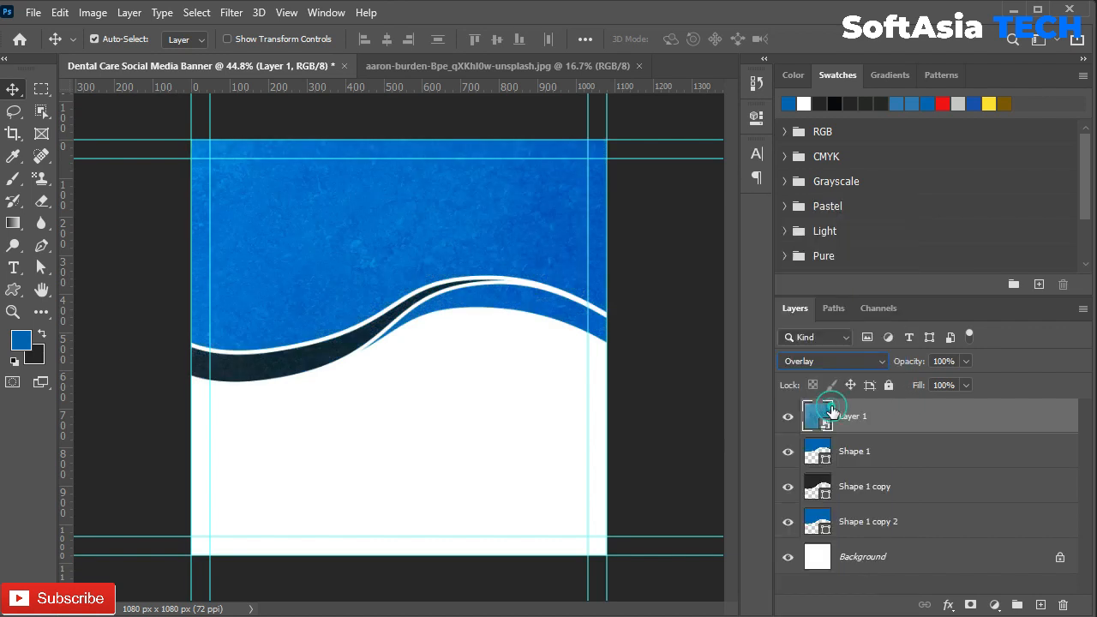
drag(955, 361, 911, 366)
text(50)
key(Return)
Step: Unlock the background layer and group all layers into a group named "bg"
shift+click(903, 561)
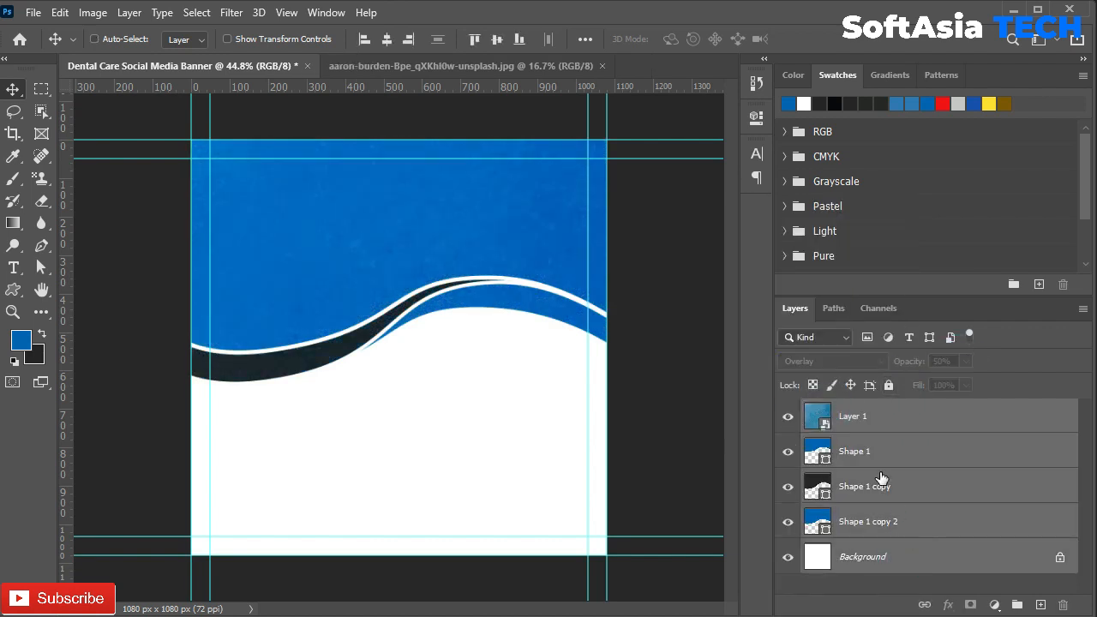
click(1062, 557)
shift+click(848, 418)
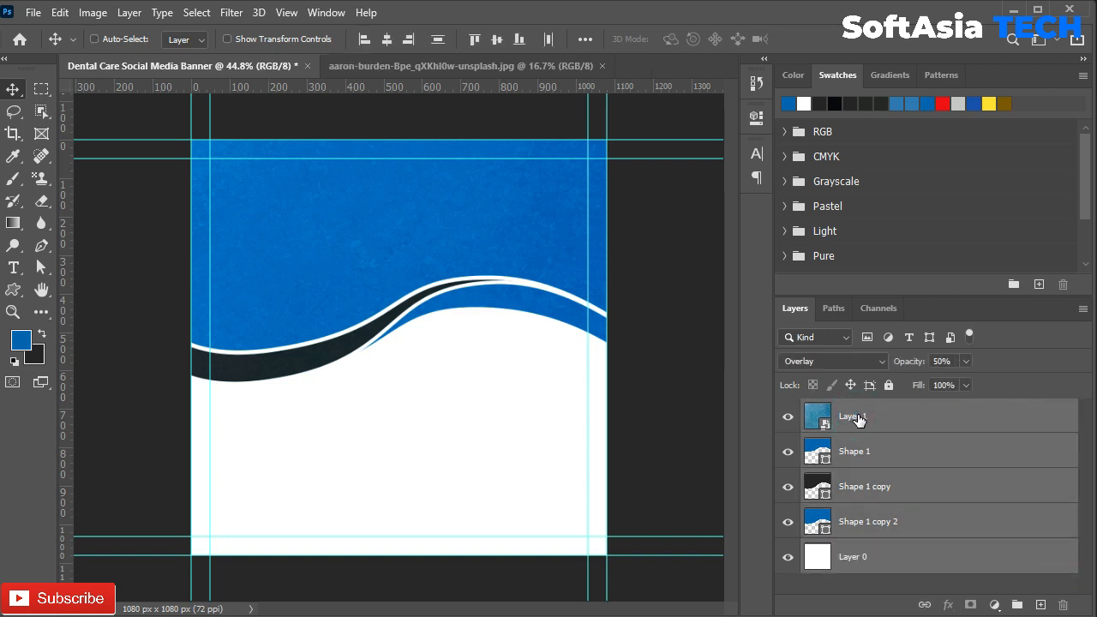
key(ctrl+g)
text(g)
key(Return)
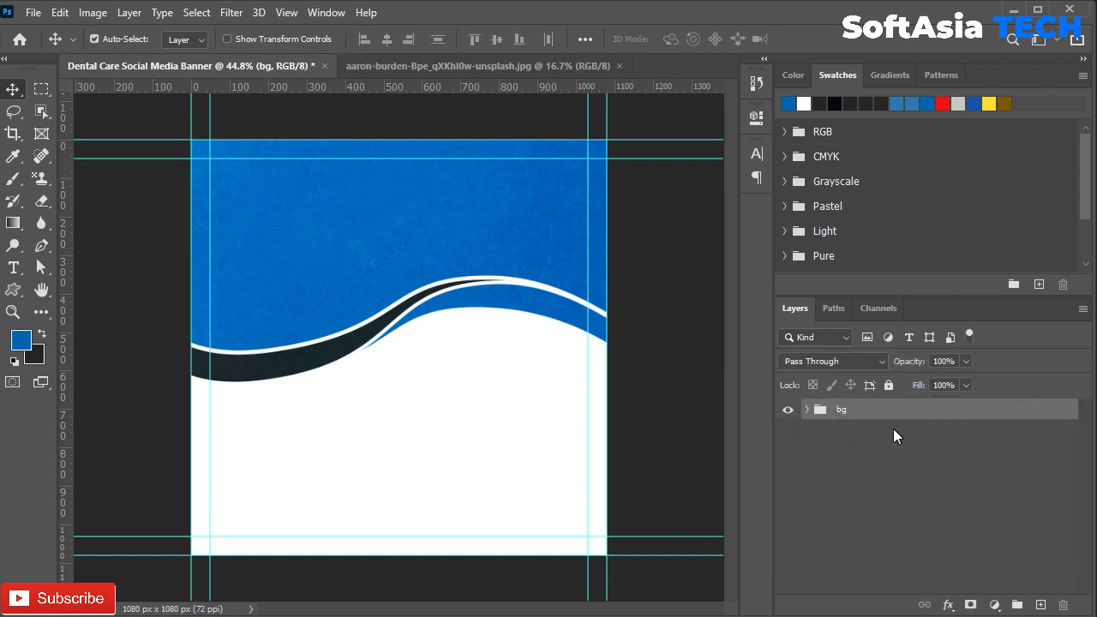
Step: Set the opacity of the texture layer in the bg group to 30%
click(805, 409)
click(882, 430)
click(916, 364)
text(3)
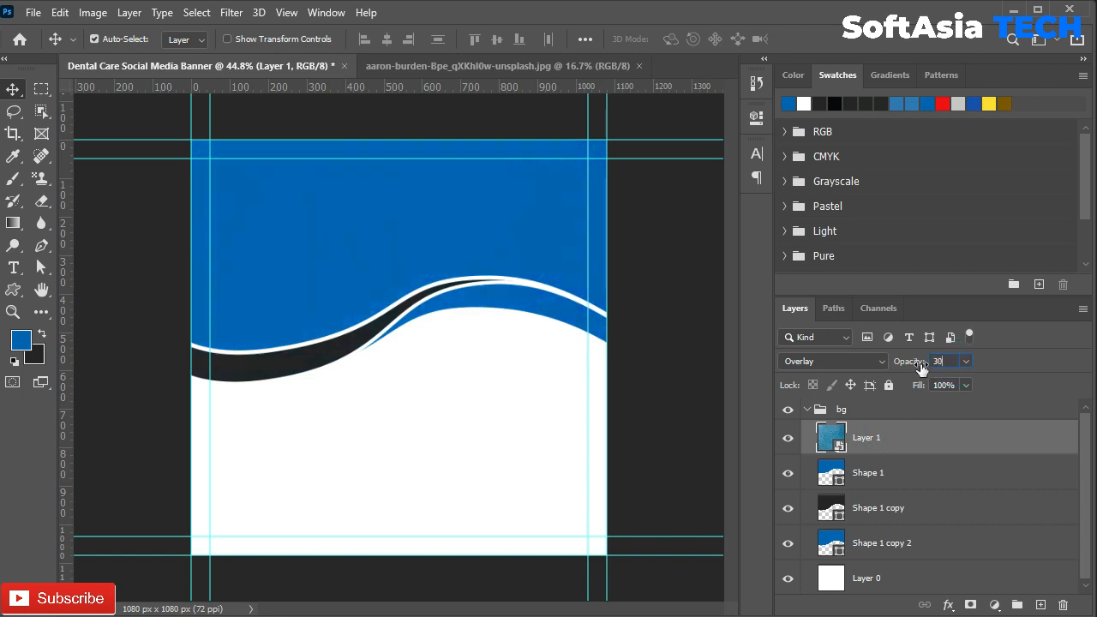
click(805, 409)
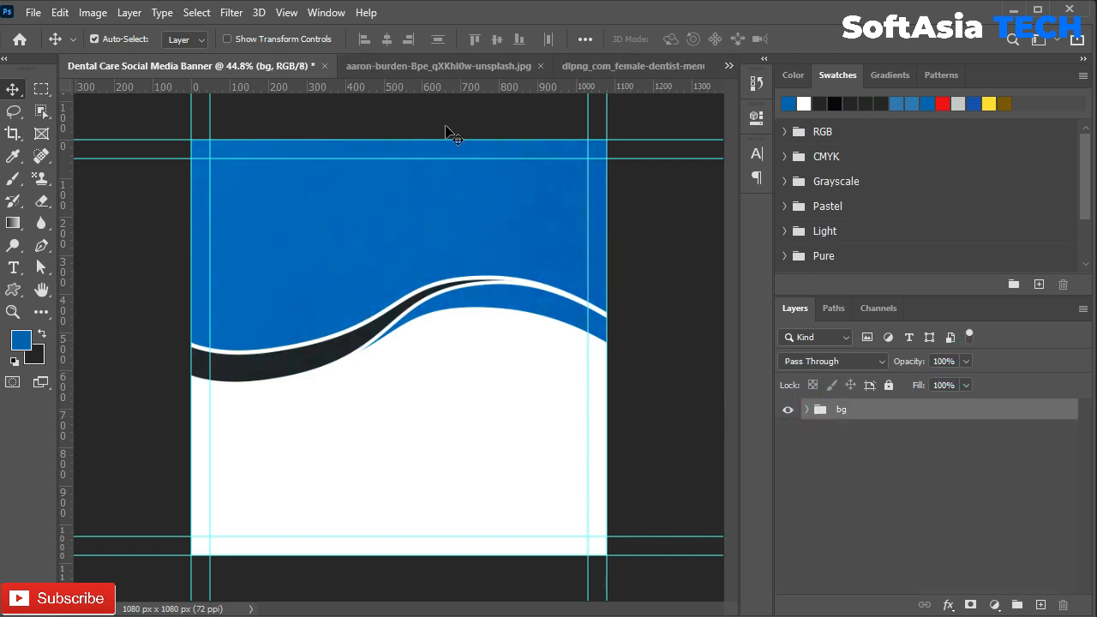
Step: Bring the female dentist image into the banner as the topmost layer and convert it to a smart object
click(504, 67)
click(517, 66)
click(513, 66)
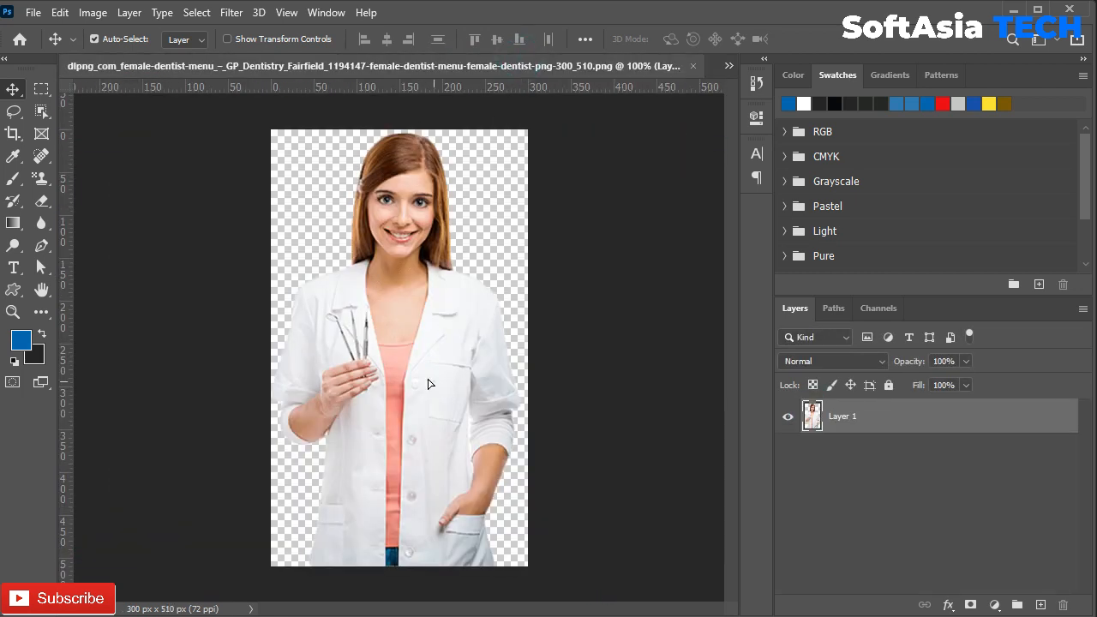
click(727, 65)
click(643, 72)
key(ctrl+v)
right_click(914, 425)
click(985, 237)
Step: Scale the dentist image to 186.52% and place it against the right and bottom edges of the canvas
key(ctrl+t)
drag(458, 248, 553, 79)
drag(525, 243, 566, 346)
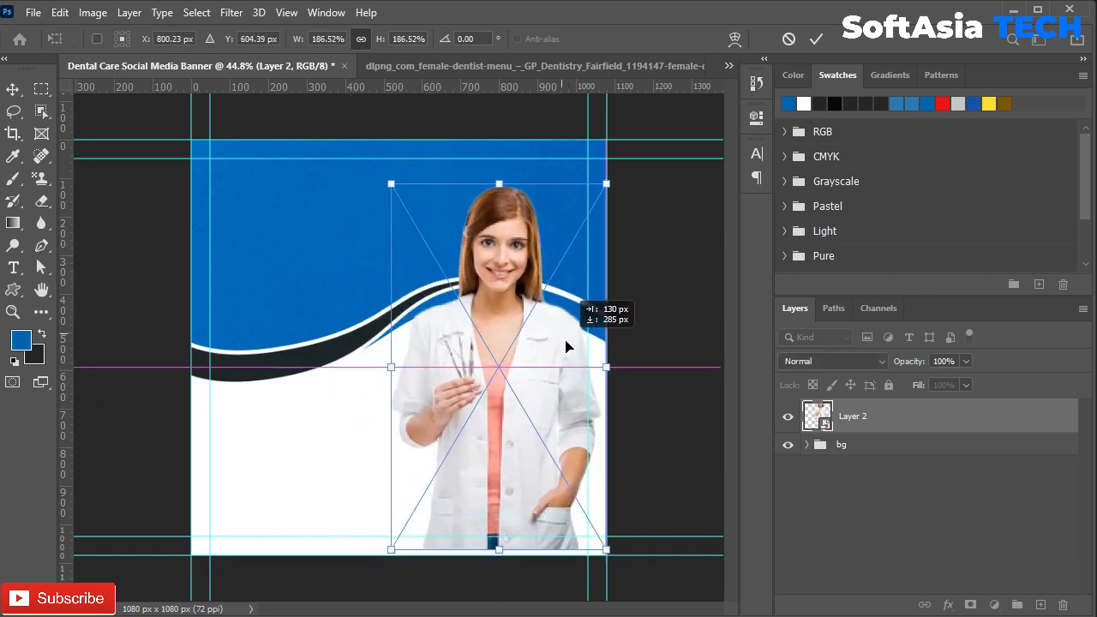
click(816, 39)
Step: Move the three wave shapes in the bg group down together to a Y position of 227.40 px
click(807, 444)
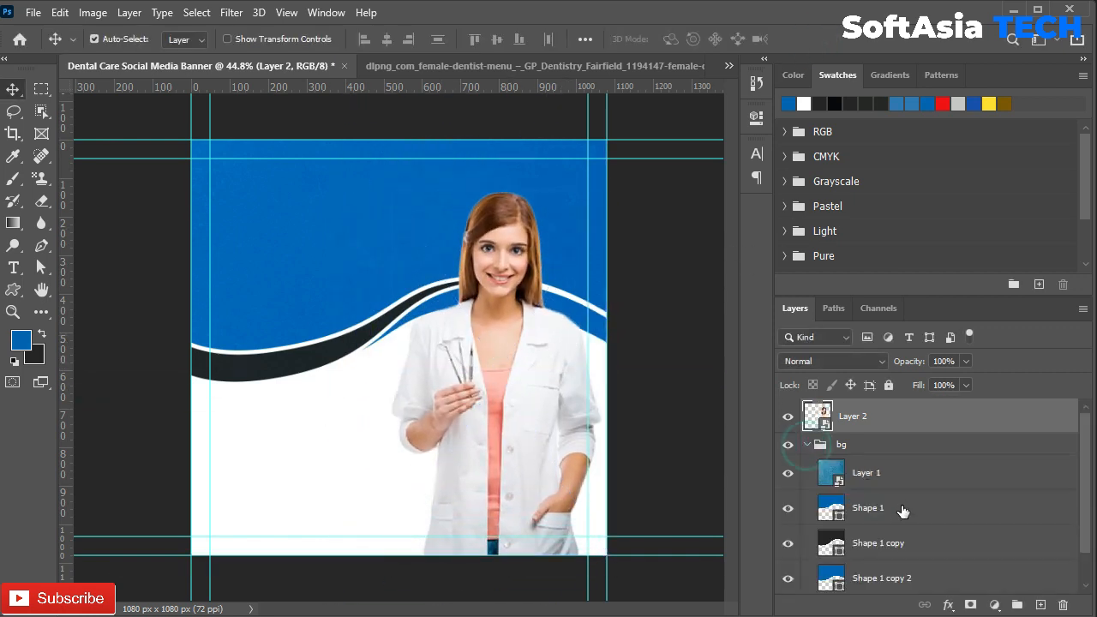
scroll(874, 480, down, 1)
click(882, 467)
shift+click(886, 544)
key(ctrl+t)
key(Down)
key(Down)
key(Down)
key(Down)
key(Down)
key(Down)
key(Down)
key(Down)
key(Down)
key(Down)
key(Down)
key(Down)
key(Down)
key(Down)
key(Down)
key(Down)
key(Down)
key(Down)
key(Down)
key(Down)
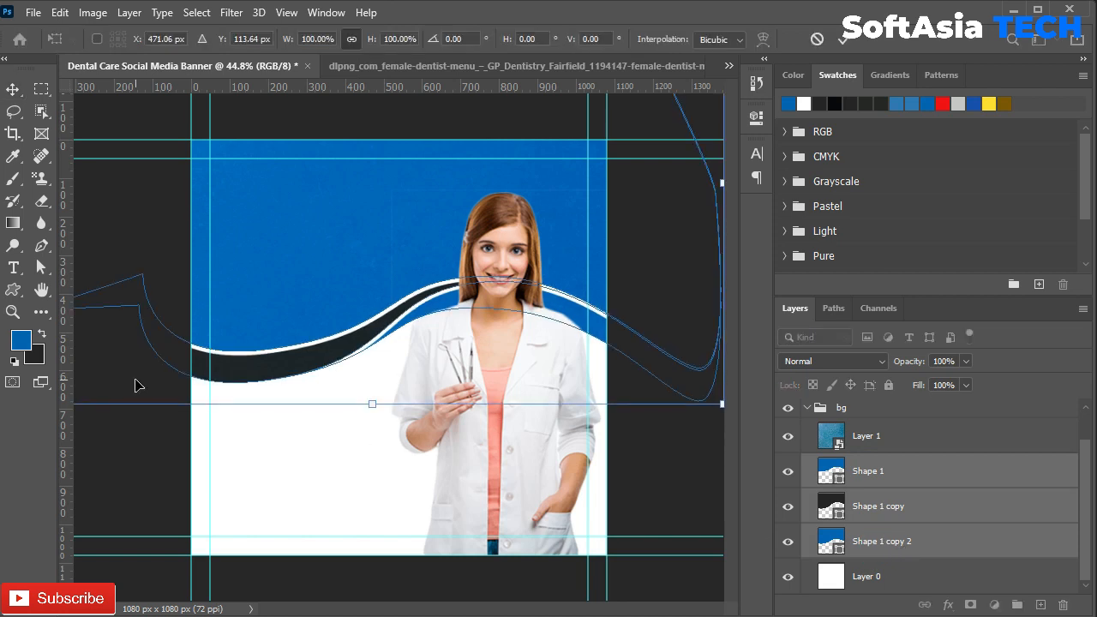
key(Up)
key(Up)
key(Up)
key(Up)
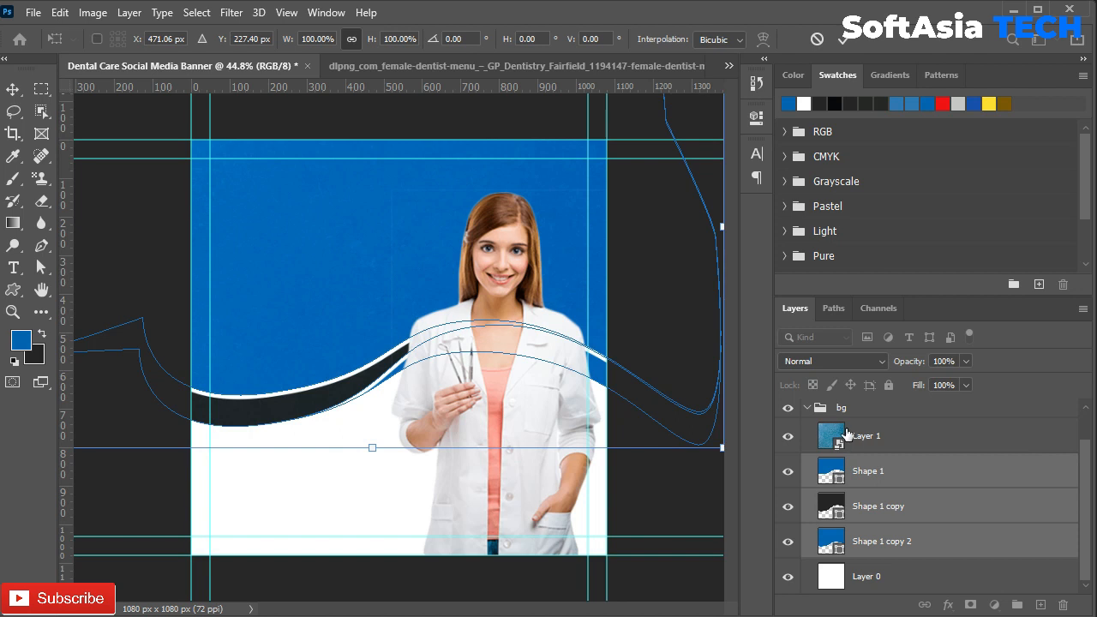
click(816, 410)
scroll(384, 326, up, 3)
scroll(487, 401, down, 2)
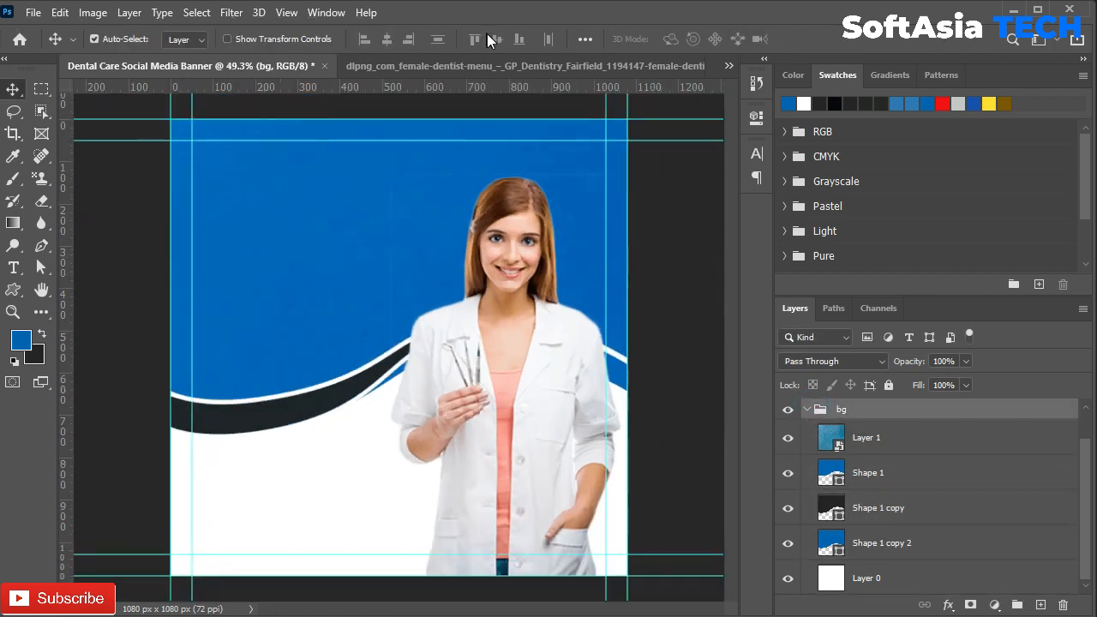
Step: Close the source image documents, keeping only the banner open
click(490, 66)
mouse_move(440, 354)
mouse_down()
mouse_move(467, 292)
mouse_move(440, 361)
mouse_up()
click(696, 66)
click(544, 252)
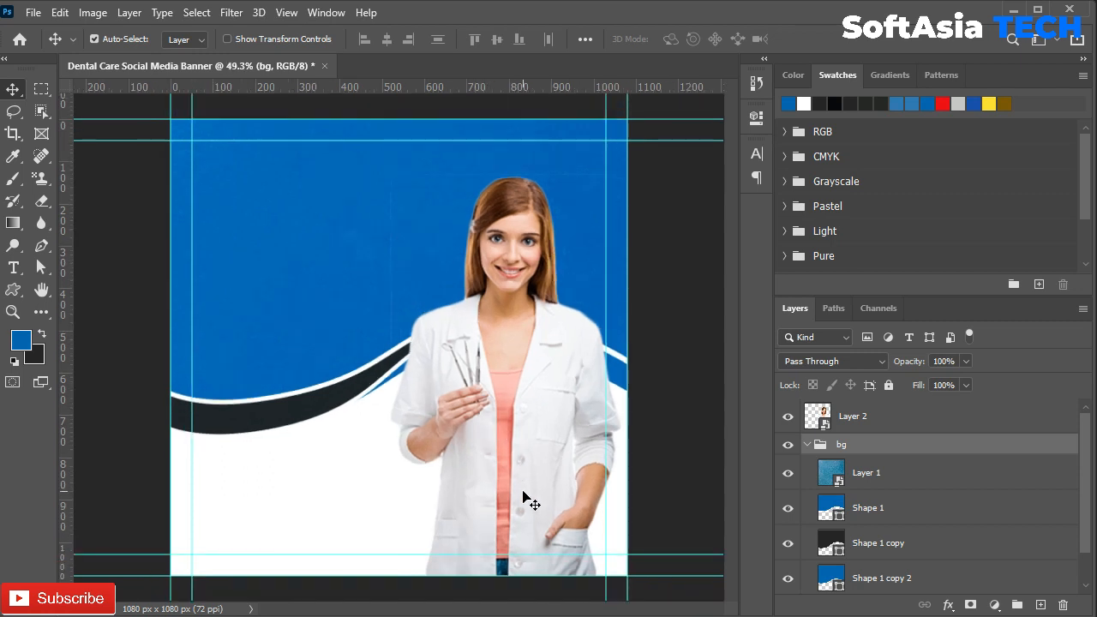
Step: Put the dentist layer into a group named "image" above the bg group
click(806, 444)
click(853, 416)
key(ctrl+g)
double_click(844, 408)
key(BackSpace)
text(image)
key(Return)
click(805, 409)
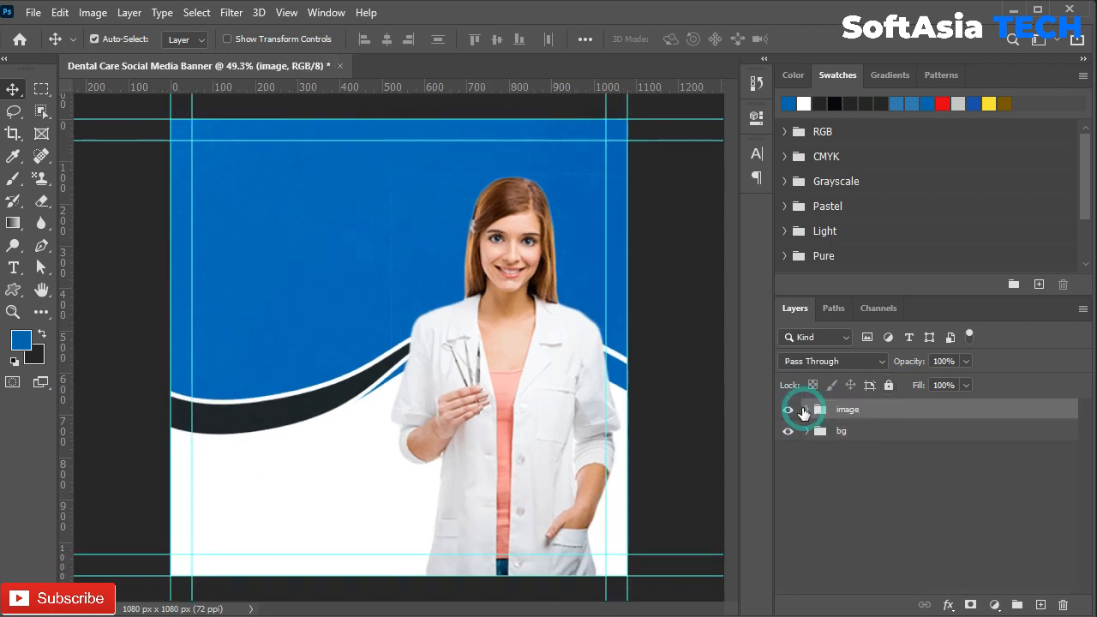
Step: Bring the tooth icon from dental-care.png into the banner as the topmost layer
scroll(236, 272, up, 3)
scroll(207, 199, up, 2)
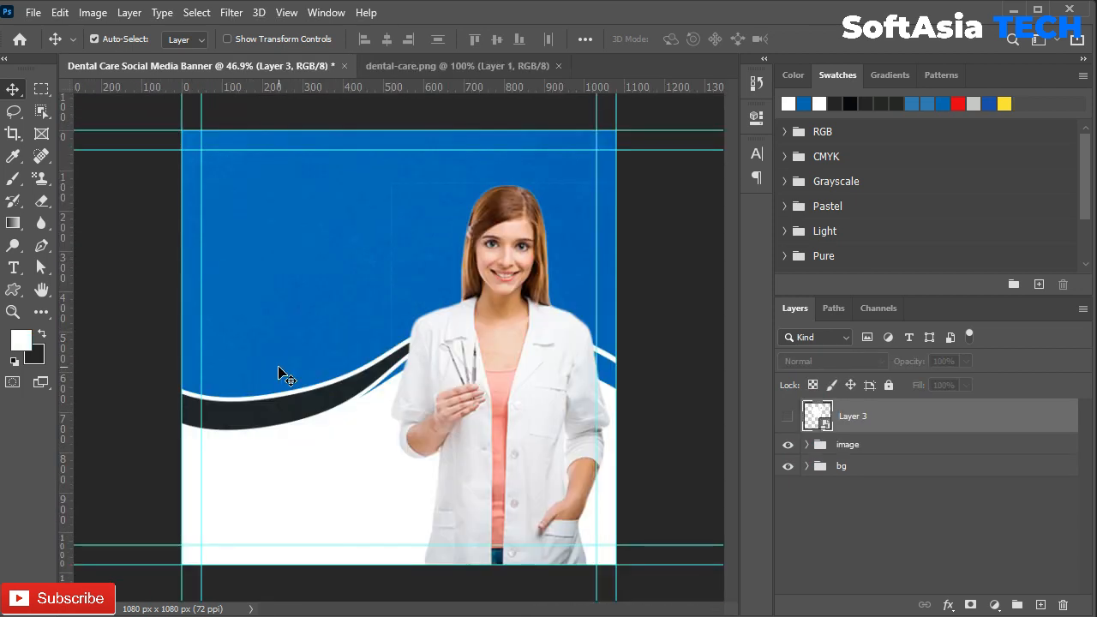
key(Delete)
click(442, 65)
drag(391, 249, 501, 379)
Step: Fill the tooth icon with white and convert its layer to a smart object
ctrl+click(820, 425)
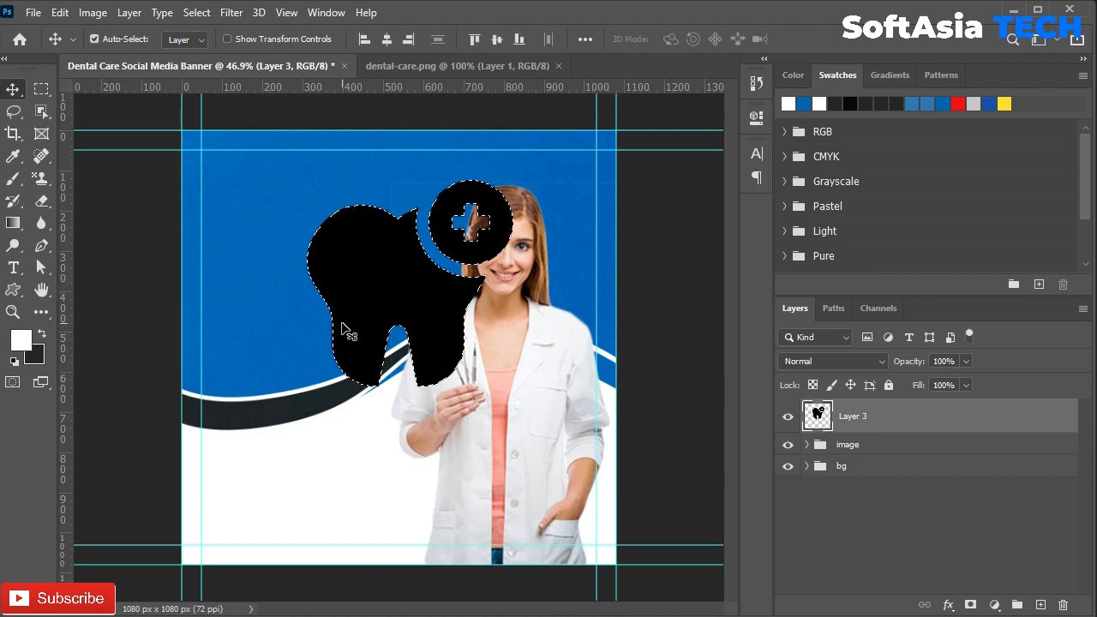
key(alt+BackSpace)
key(ctrl+d)
right_click(908, 421)
click(979, 236)
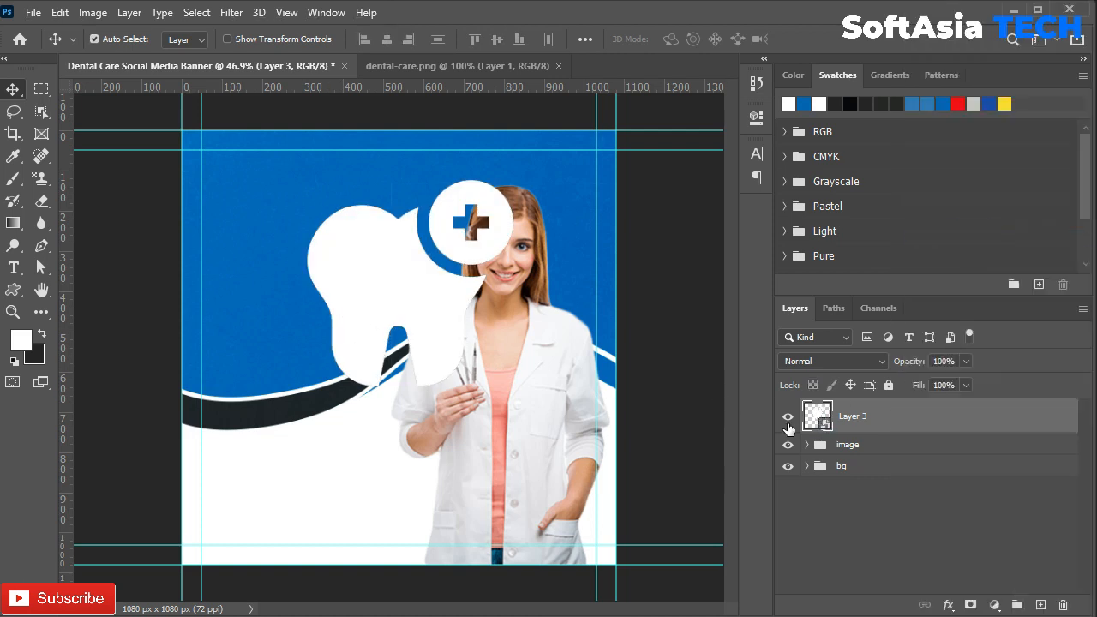
Step: Hide the tooth icon and draw a closed white wave shape over the canvas's upper-left corner with the Pen tool, above the image group
click(787, 417)
click(847, 444)
click(41, 245)
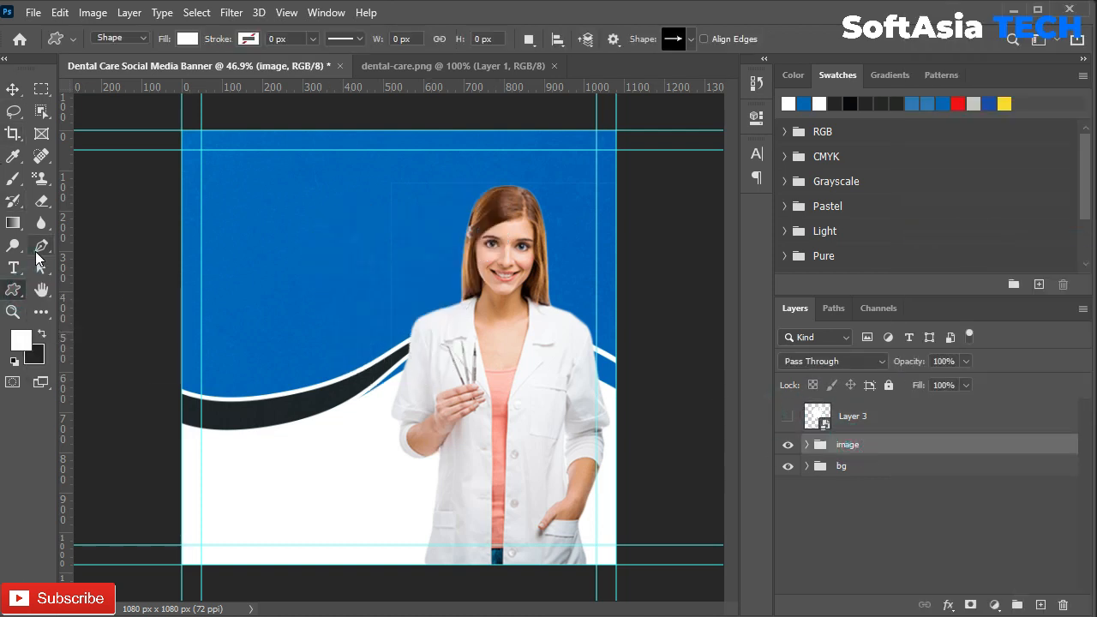
click(99, 150)
drag(181, 190, 252, 203)
drag(377, 130, 425, 131)
click(449, 120)
scroll(285, 116, down, 2)
click(285, 114)
click(198, 112)
click(100, 129)
click(104, 183)
click(151, 184)
key(Escape)
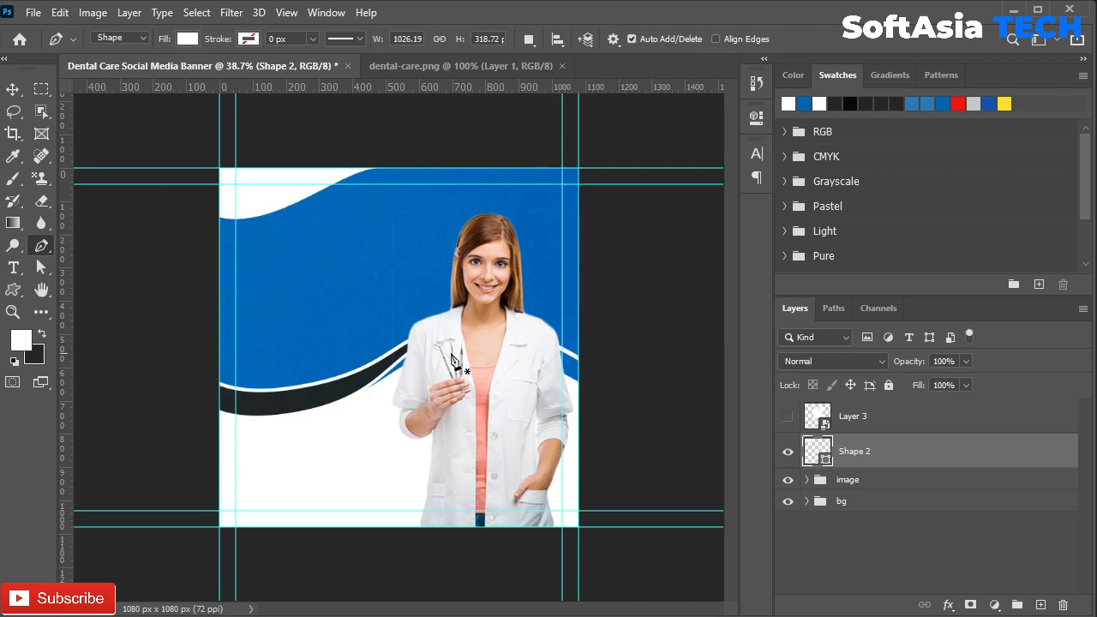
Step: Set the white corner wave shape's opacity to 15%
click(13, 89)
click(957, 360)
text(10)
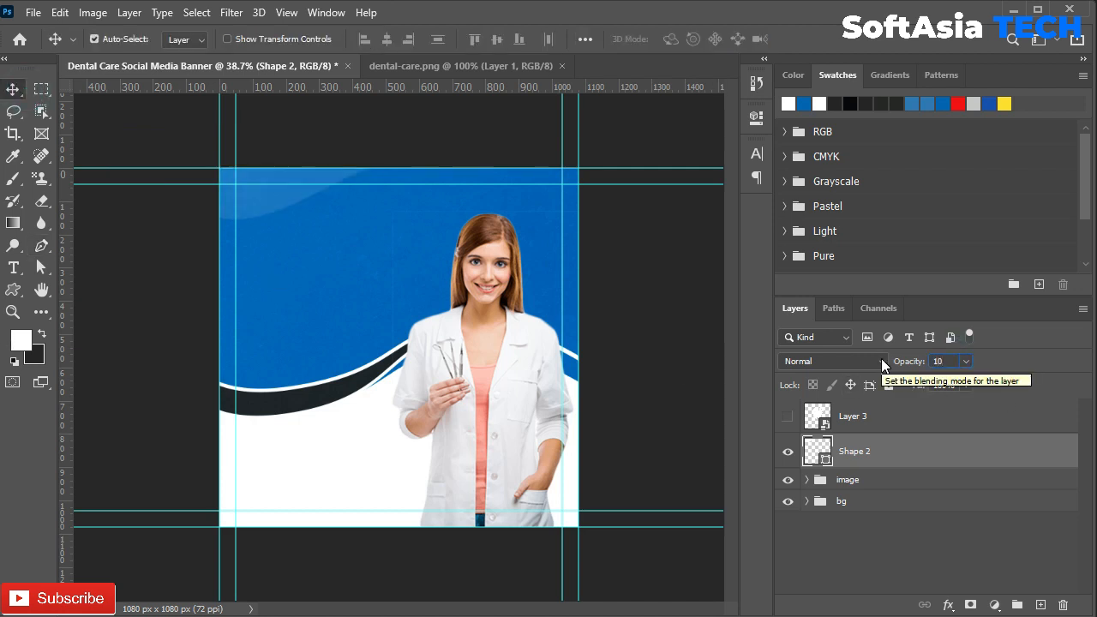
text(15)
key(Return)
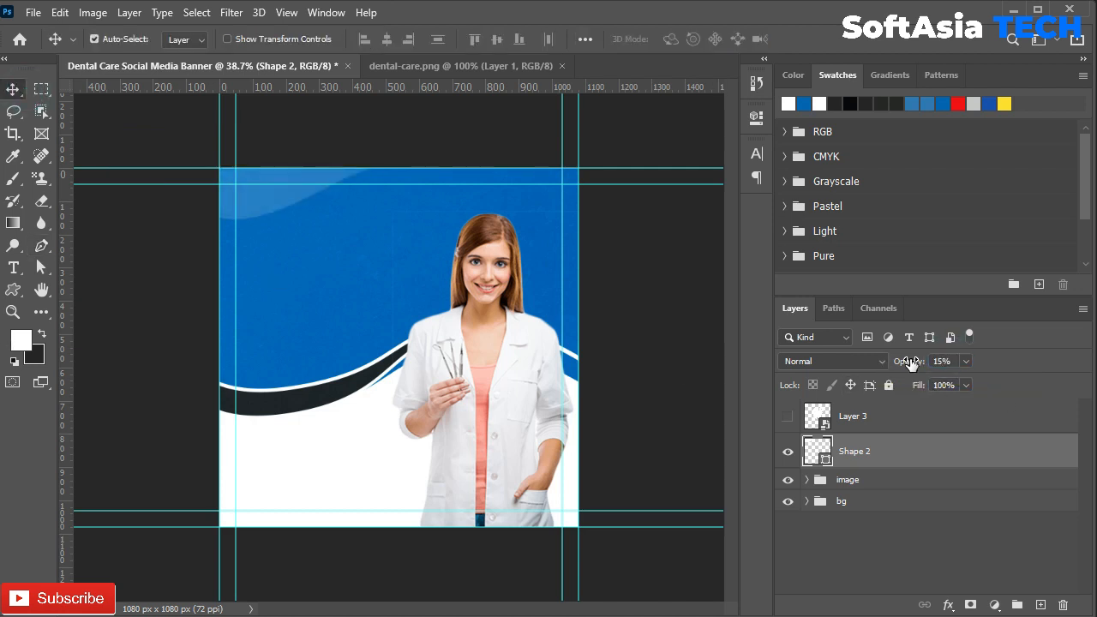
Step: Show the tooth icon again, scale it to 31.69% and move it to the canvas's upper-left corner
scroll(365, 311, up, 4)
click(787, 416)
drag(365, 320, 369, 455)
drag(499, 469, 370, 455)
key(ctrl+t)
drag(391, 514, 225, 338)
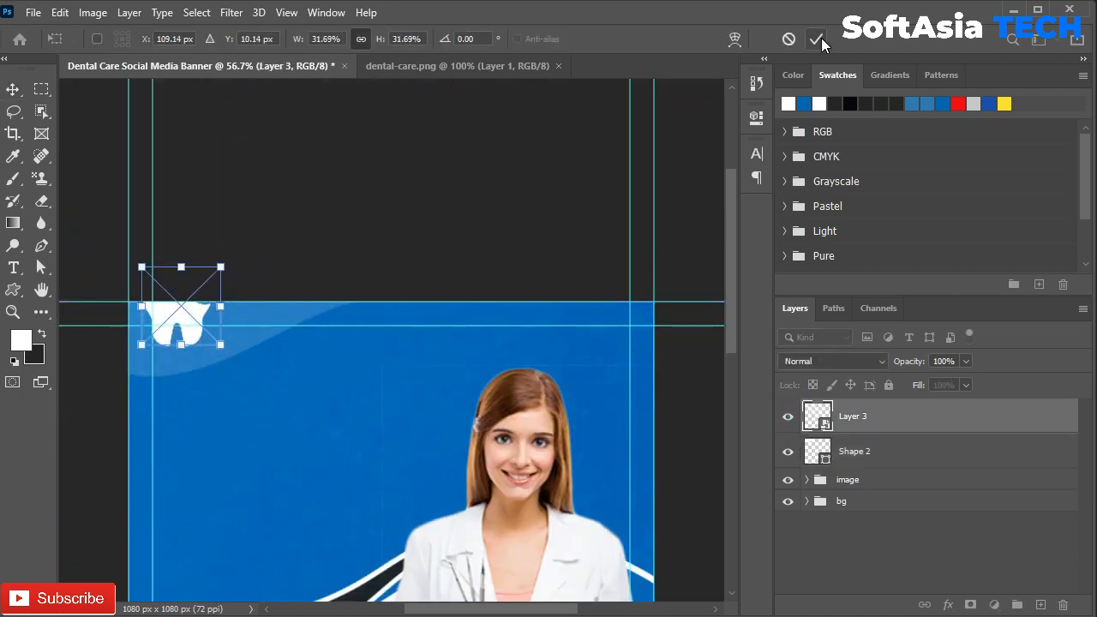
click(816, 39)
Step: Shift the translucent corner wave shape slightly down on the canvas
key(ctrl+r)
scroll(86, 414, up, 5)
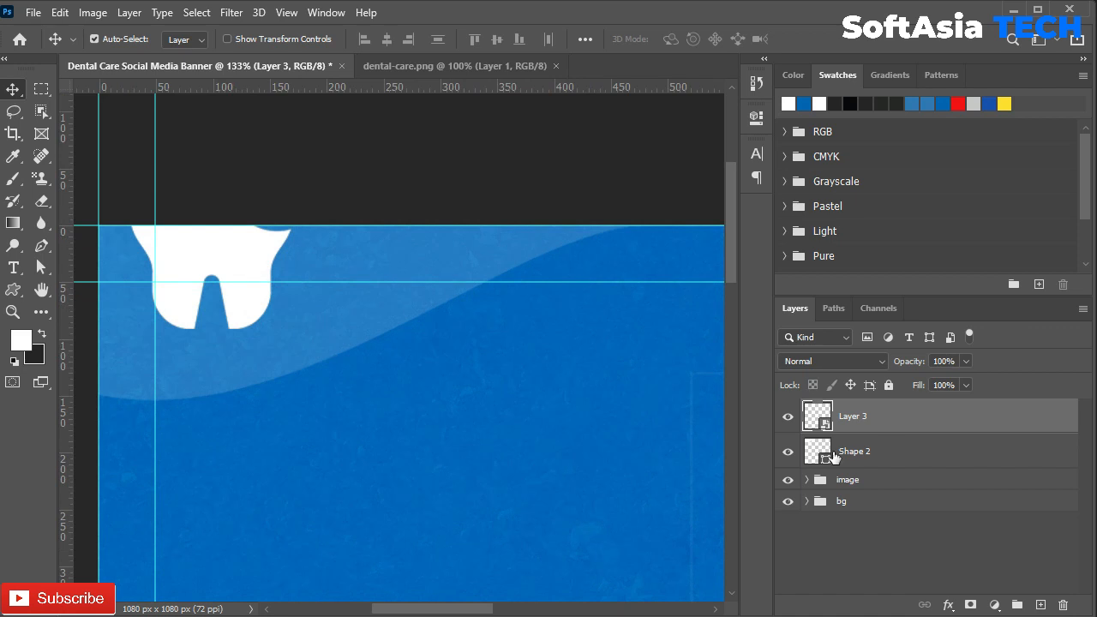
click(814, 449)
key(1)
key(5)
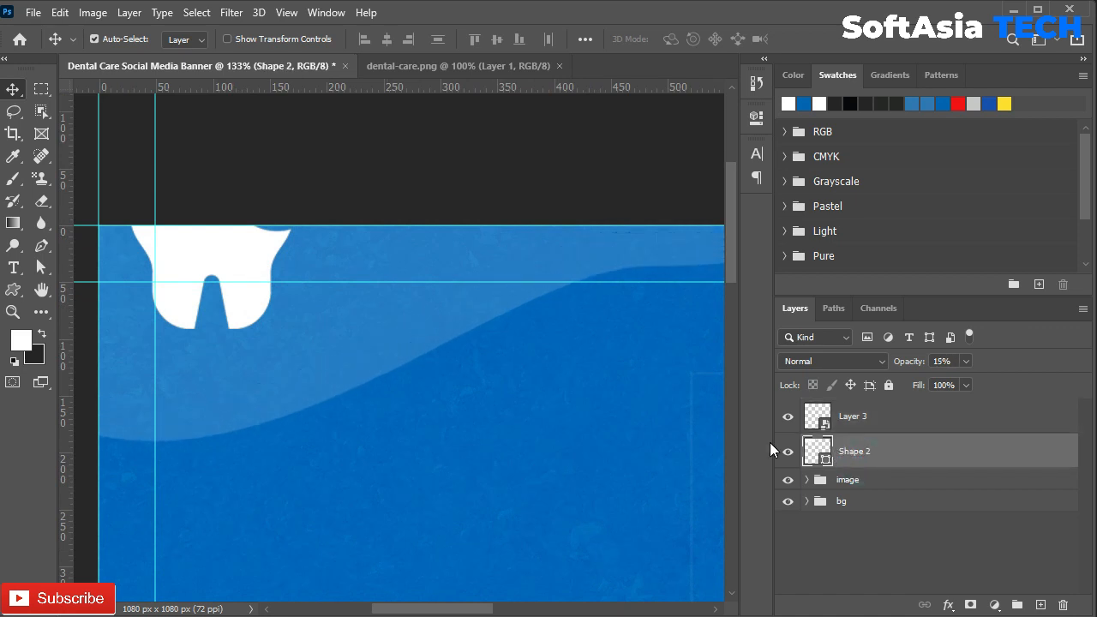
Step: Reshape the corner wave by adjusting its anchor points and curve handles into a smooth sweep up to the canvas's top edge
scroll(400, 433, down, 3)
click(41, 266)
click(617, 323)
mouse_move(617, 324)
mouse_down()
mouse_move(634, 308)
mouse_move(632, 328)
mouse_up()
drag(595, 289, 656, 357)
mouse_move(630, 328)
mouse_down()
mouse_move(641, 278)
mouse_move(630, 314)
mouse_up()
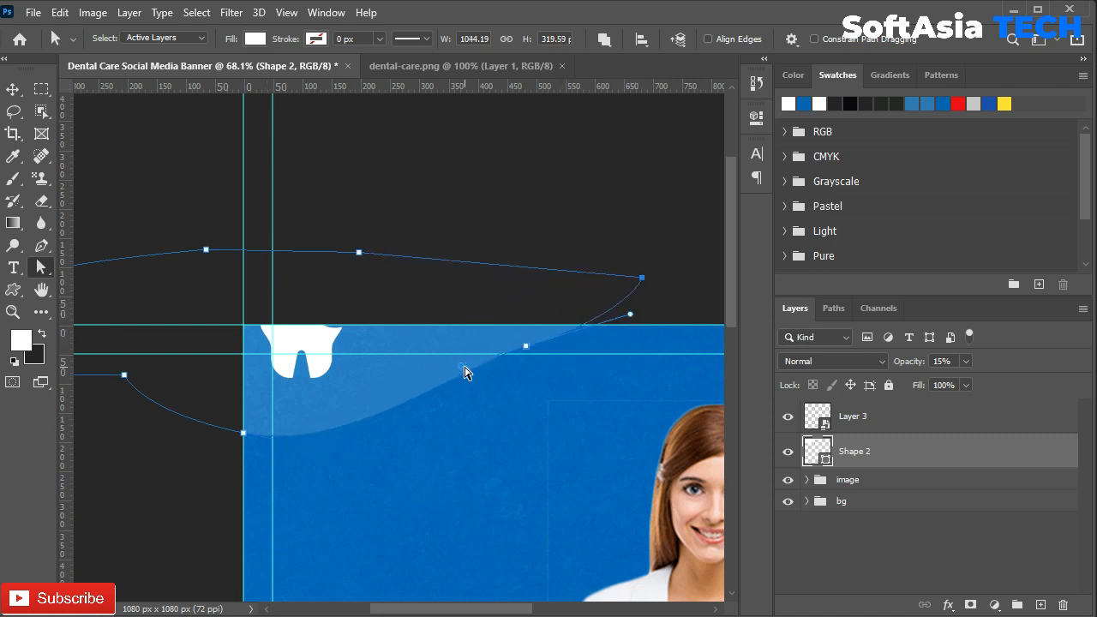
drag(418, 392, 416, 394)
drag(218, 399, 271, 474)
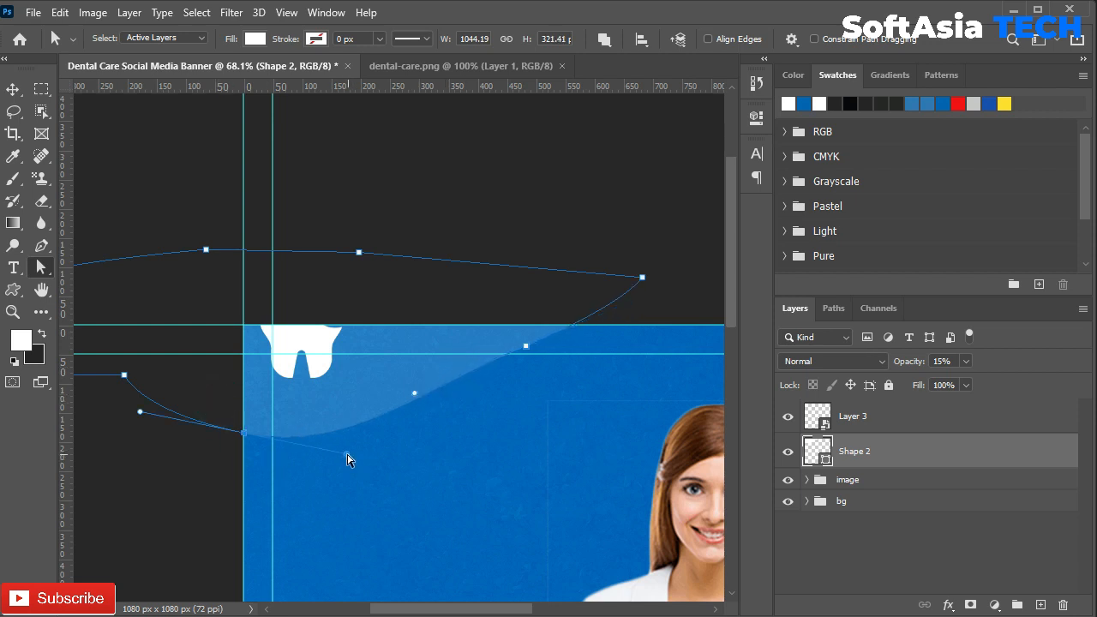
drag(385, 474, 385, 462)
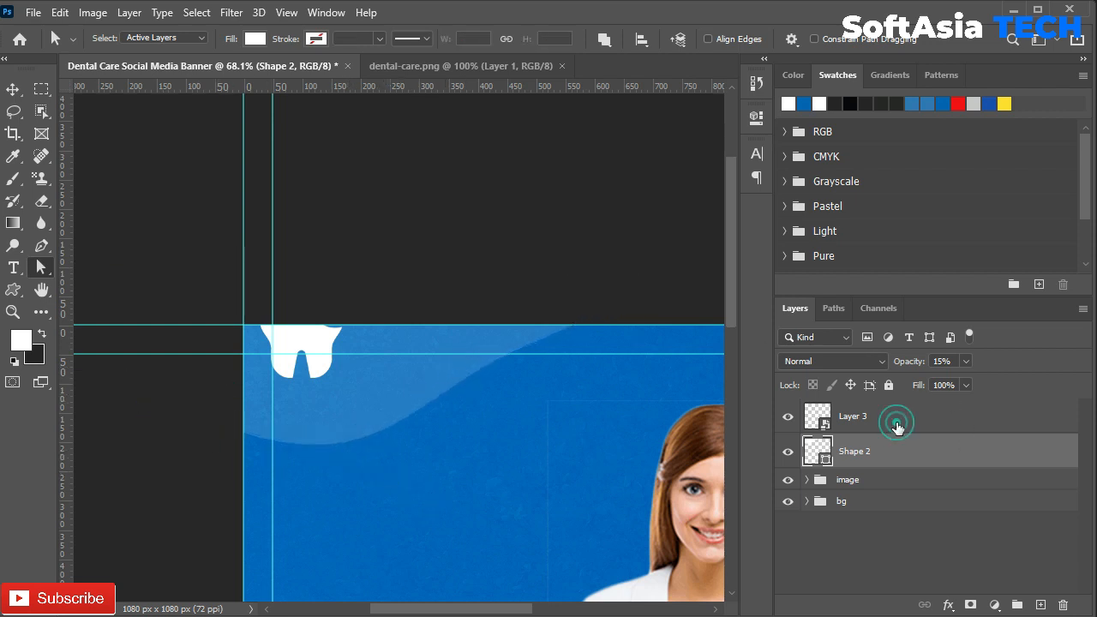
Step: Scale the tooth icon to 15.63% and align its left edge with the left margin guide inside the corner wave
click(897, 427)
scroll(291, 360, up, 5)
key(ctrl+t)
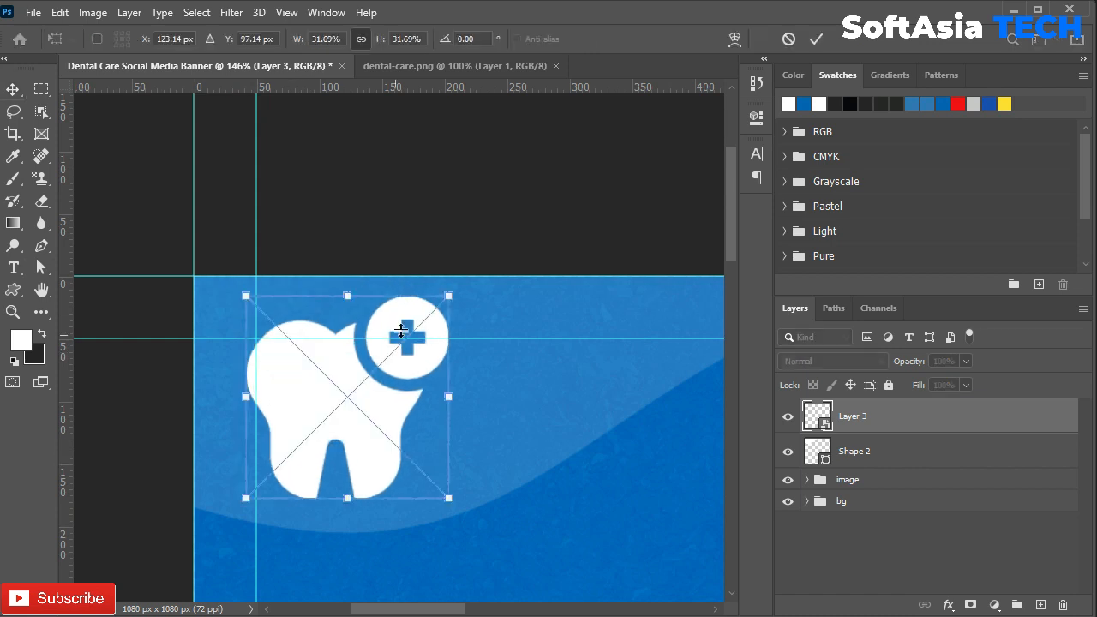
drag(449, 295, 345, 400)
drag(308, 462, 308, 377)
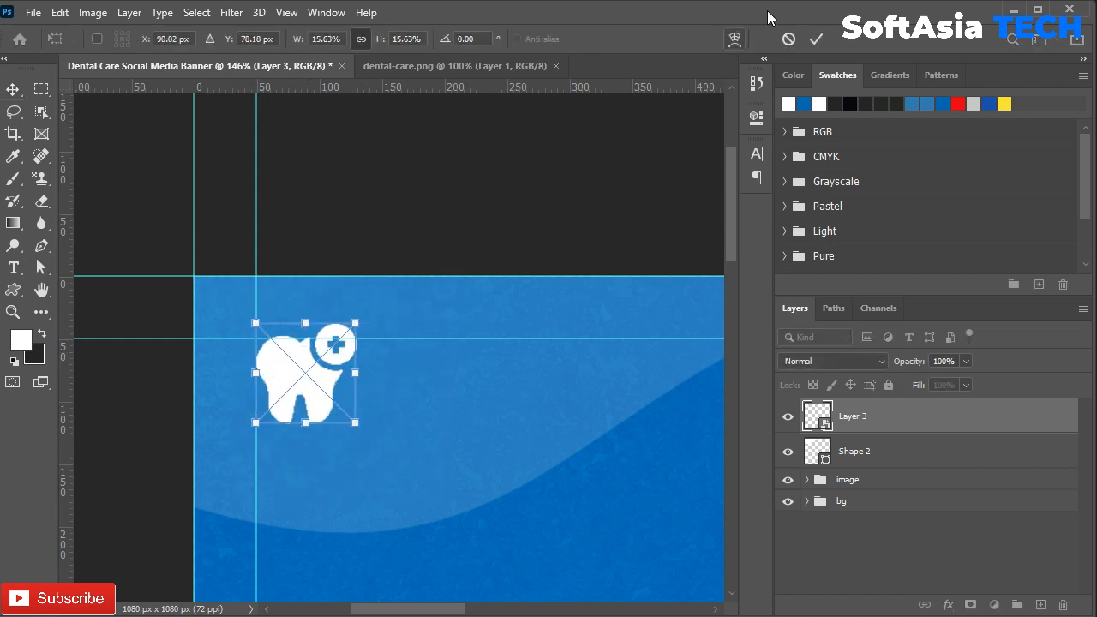
click(816, 38)
scroll(393, 403, up, 3)
key(t)
click(405, 402)
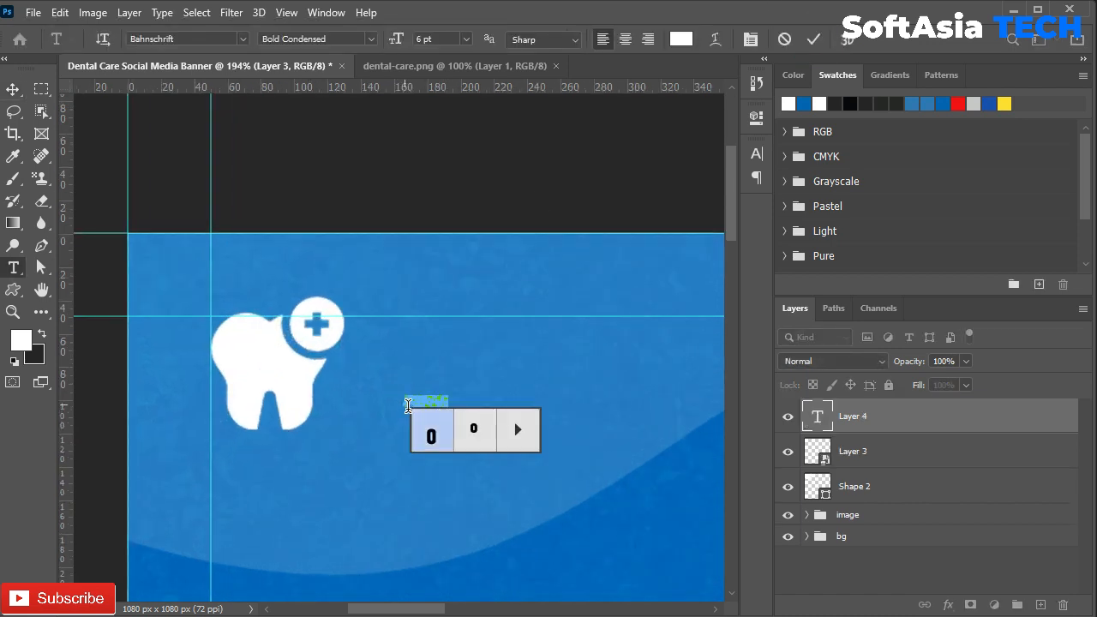
click(901, 428)
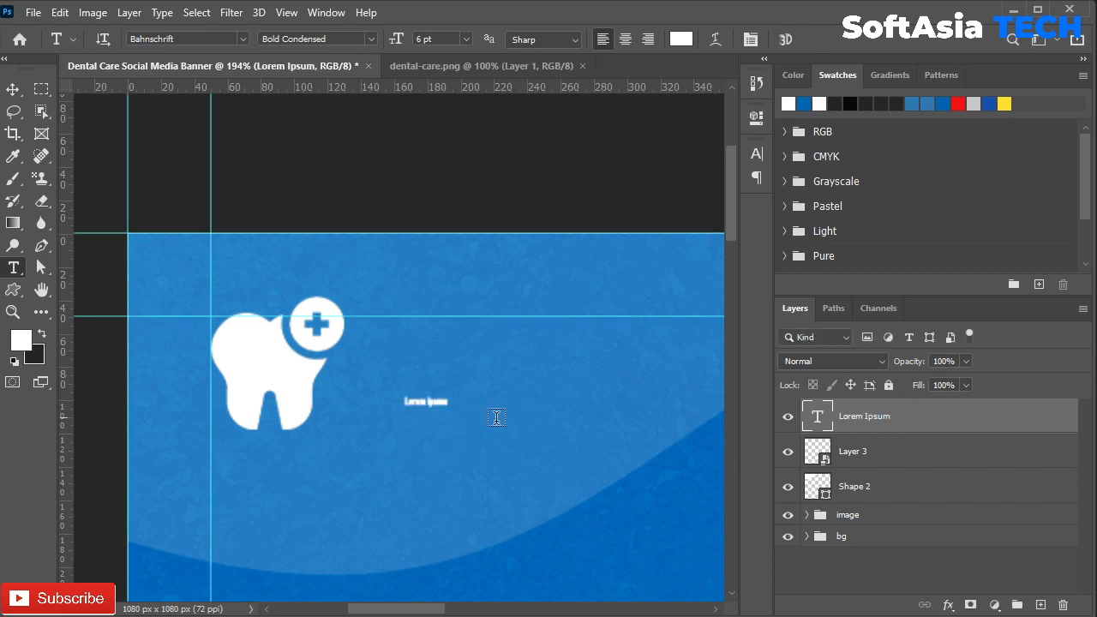
key(ctrl+z)
click(367, 418)
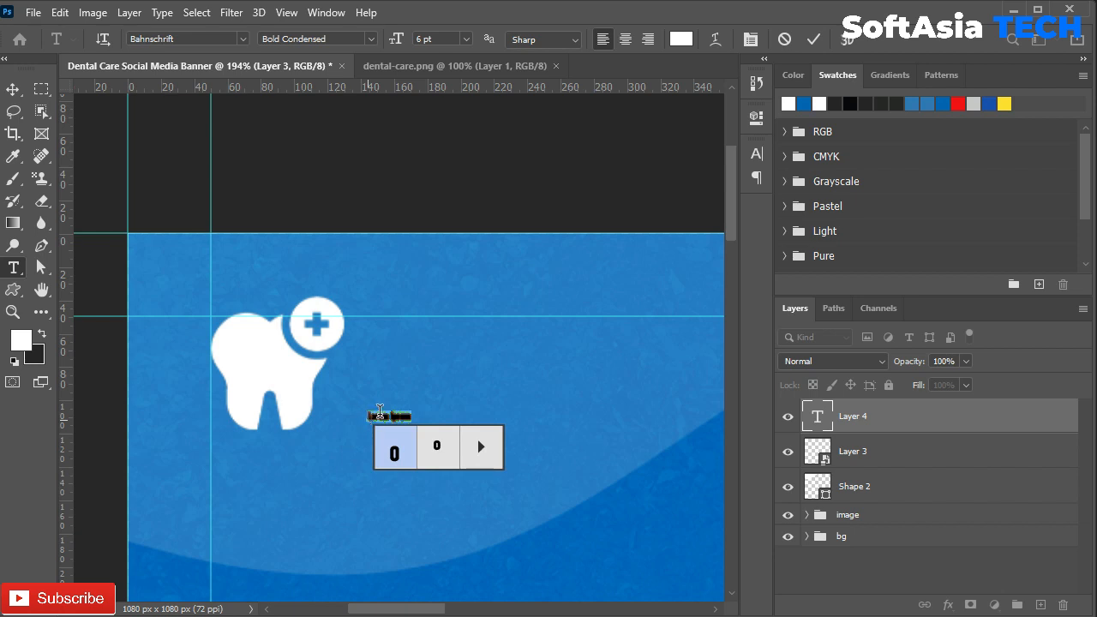
scroll(379, 413, up, 5)
scroll(380, 414, down, 6)
click(958, 422)
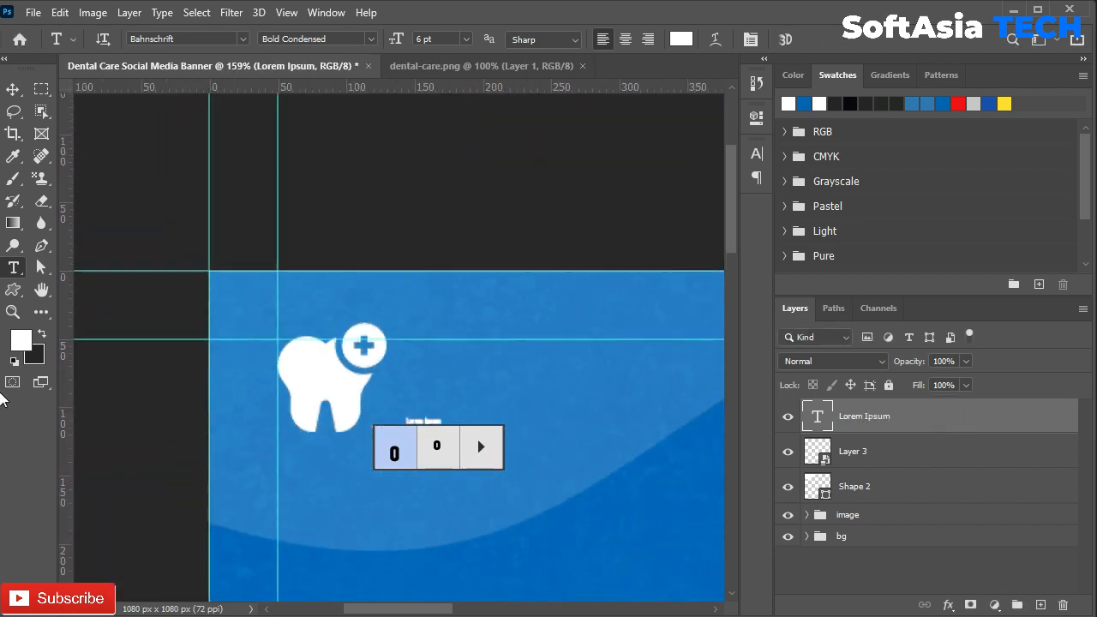
click(915, 420)
key(Delete)
Step: Set the font size to 72 pt and add the text "sa" beside the tooth icon
click(756, 154)
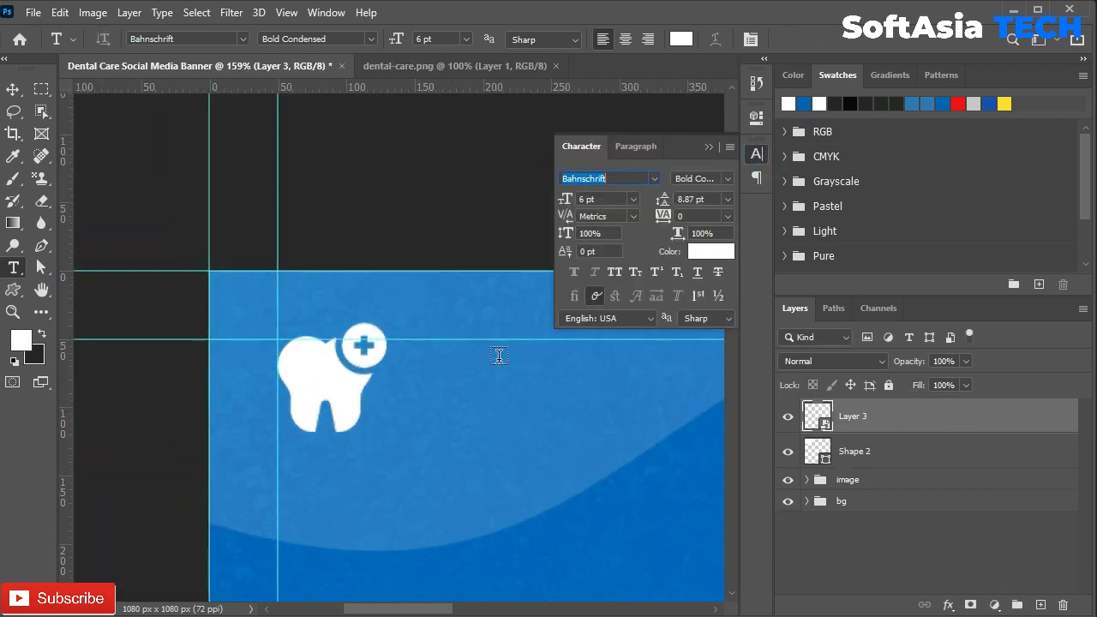
click(633, 199)
click(634, 421)
click(708, 146)
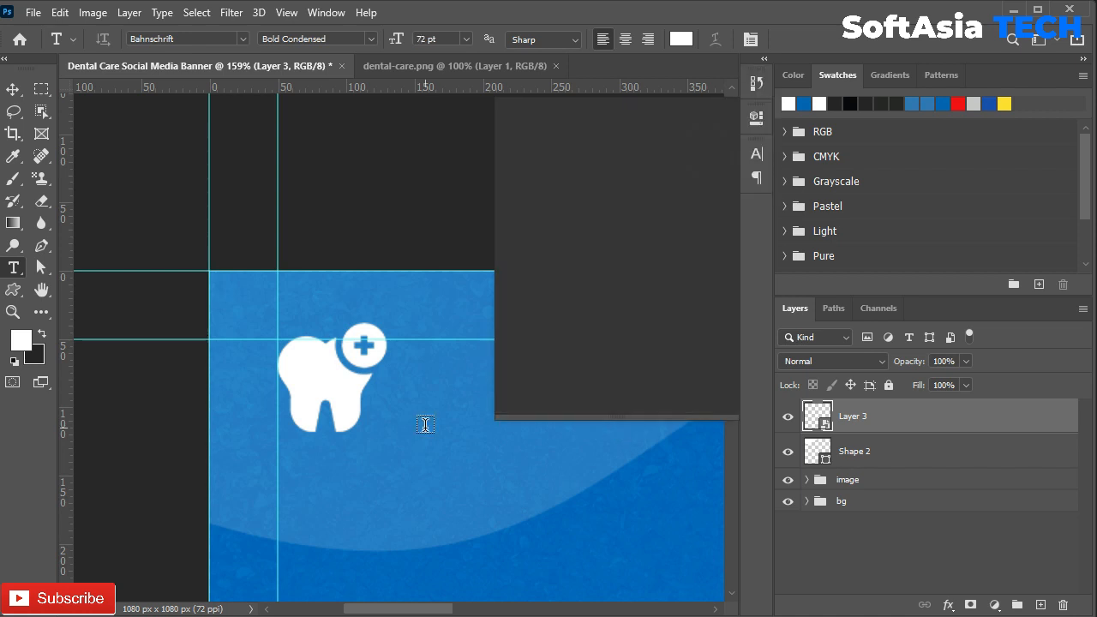
click(420, 435)
click(755, 177)
key(BackSpace)
text(sa)
key(BackSpace)
text(sa)
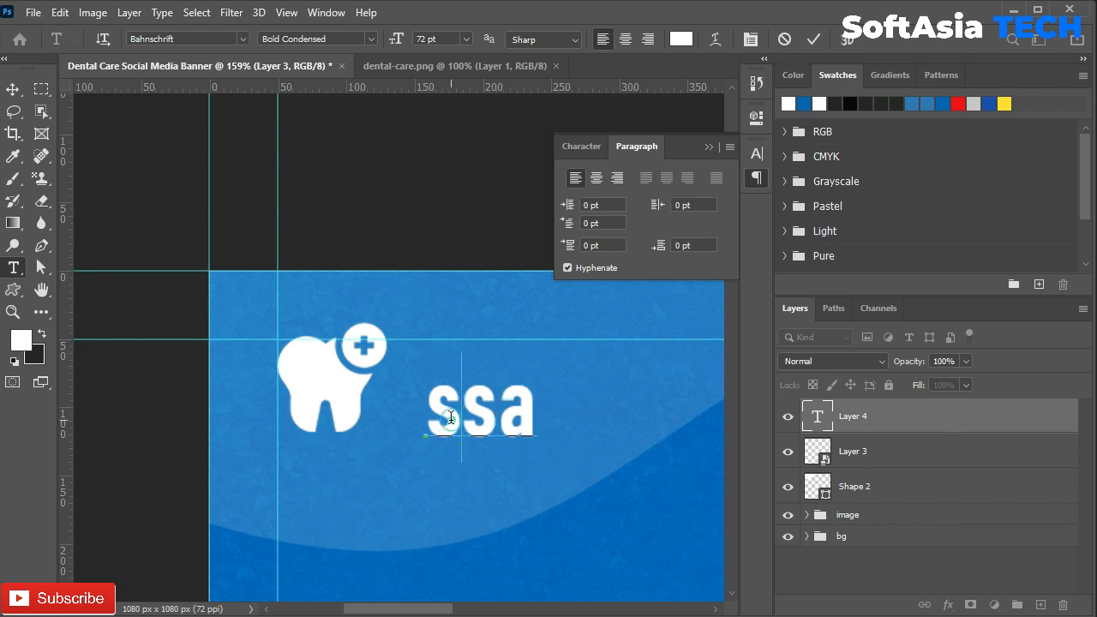
key(BackSpace)
click(902, 427)
Step: Apply All Caps formatting to the "sa" text
click(753, 157)
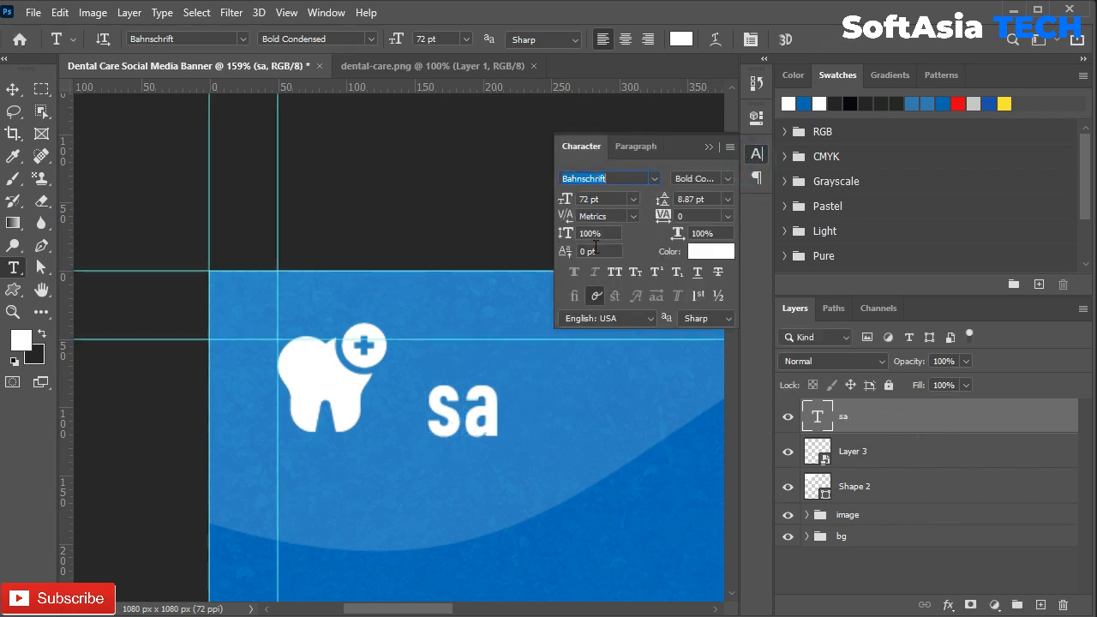
click(615, 269)
click(710, 146)
key(v)
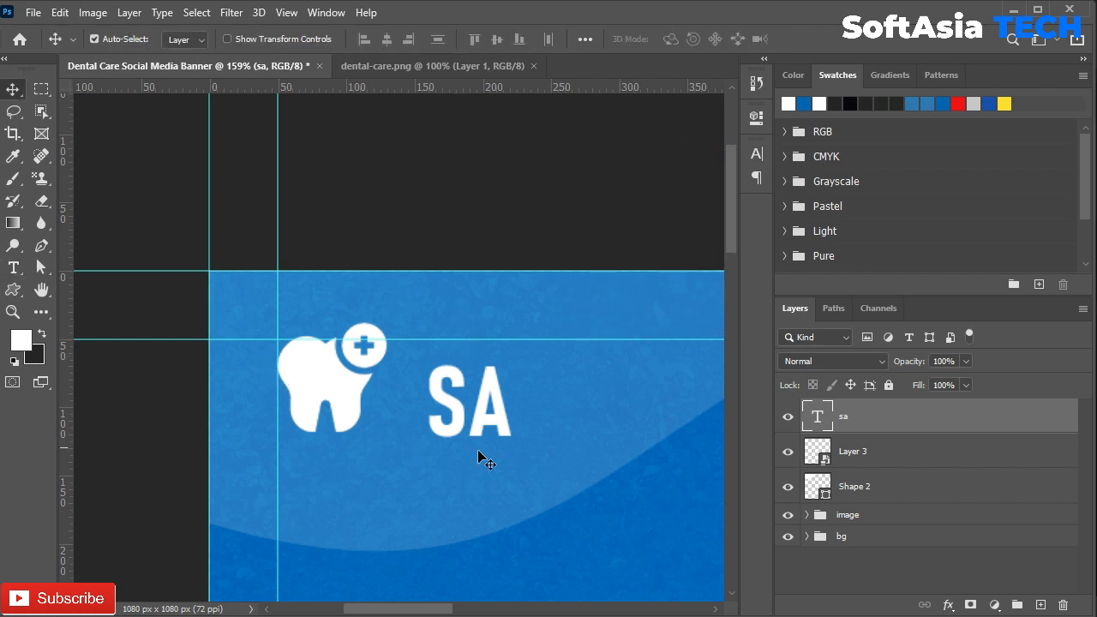
Step: Move the "SA" text close beside the tooth icon and enlarge it slightly
drag(459, 420, 427, 420)
key(ctrl+t)
drag(481, 328, 493, 315)
key(Return)
Step: Align the "SA" text vertically centred with the tooth icon
ctrl+click(817, 450)
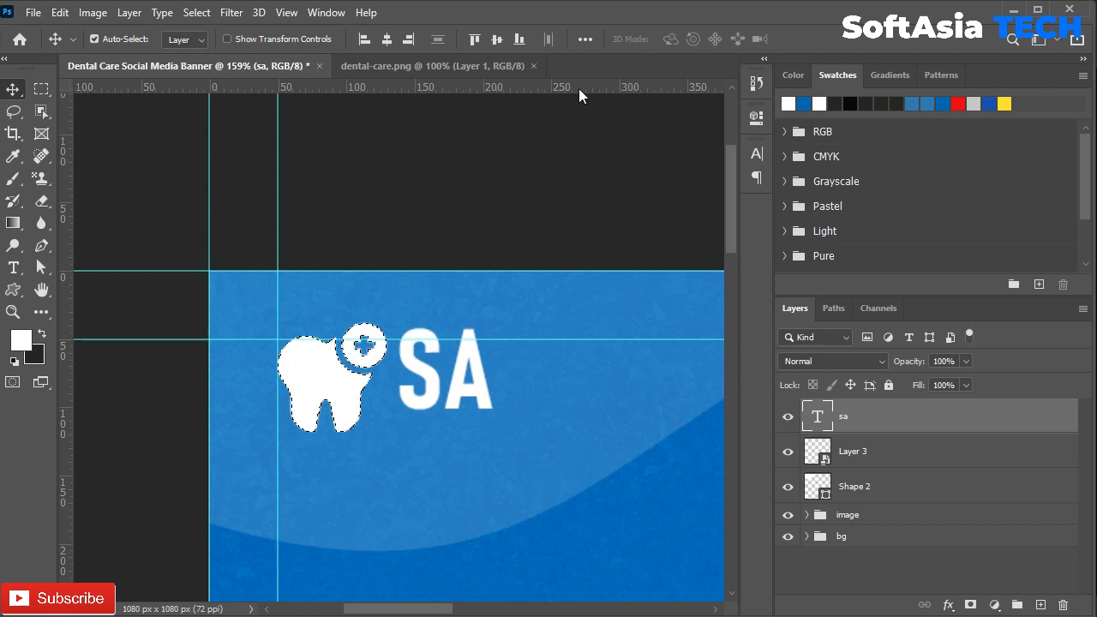
click(497, 40)
key(ctrl+d)
Step: Group the "SA" text, tooth icon and corner wave shape into a group named "logo"
shift+click(860, 484)
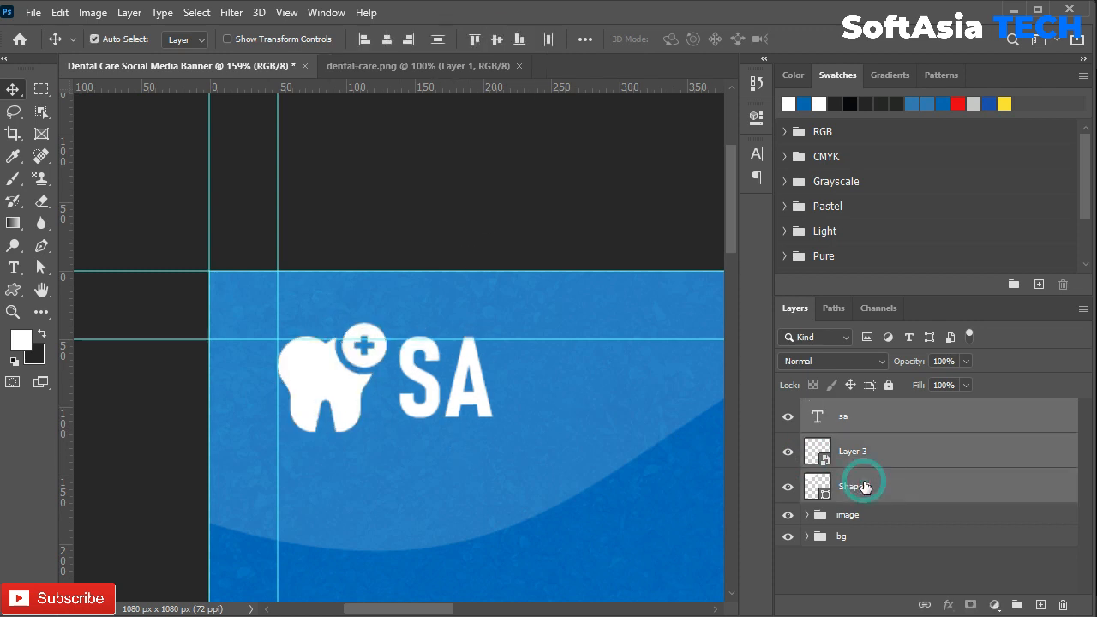
key(ctrl+g)
key(Return)
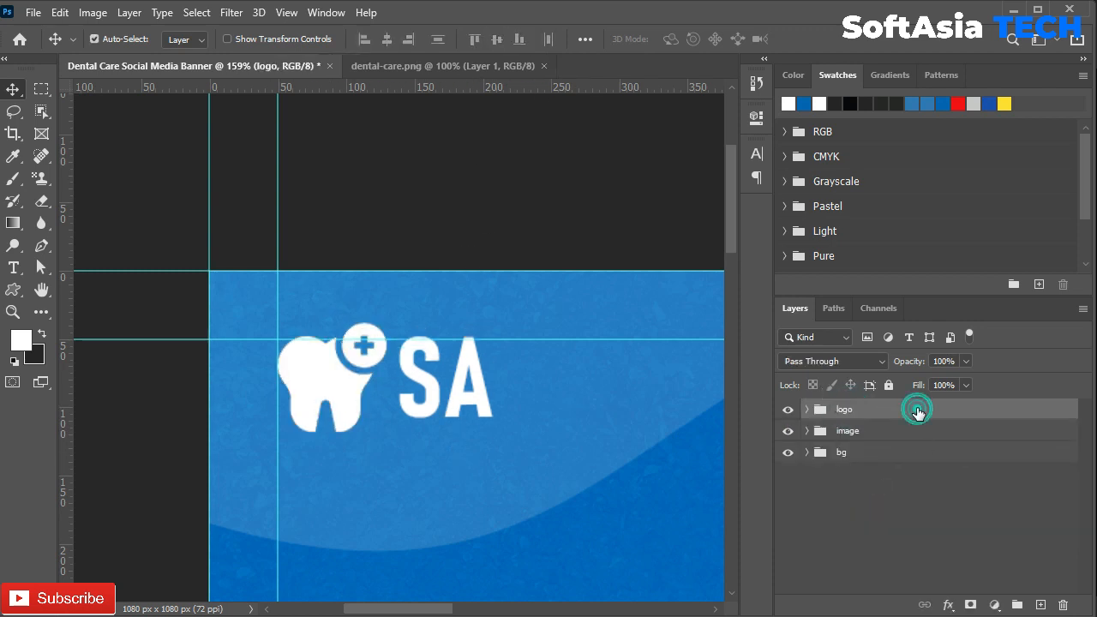
Step: Move the dentist photo slightly to the right and scale it down to 171.68%, keeping it at the banner's lower edge
drag(461, 477, 421, 148)
drag(385, 365, 416, 266)
scroll(426, 342, down, 6)
drag(427, 349, 426, 441)
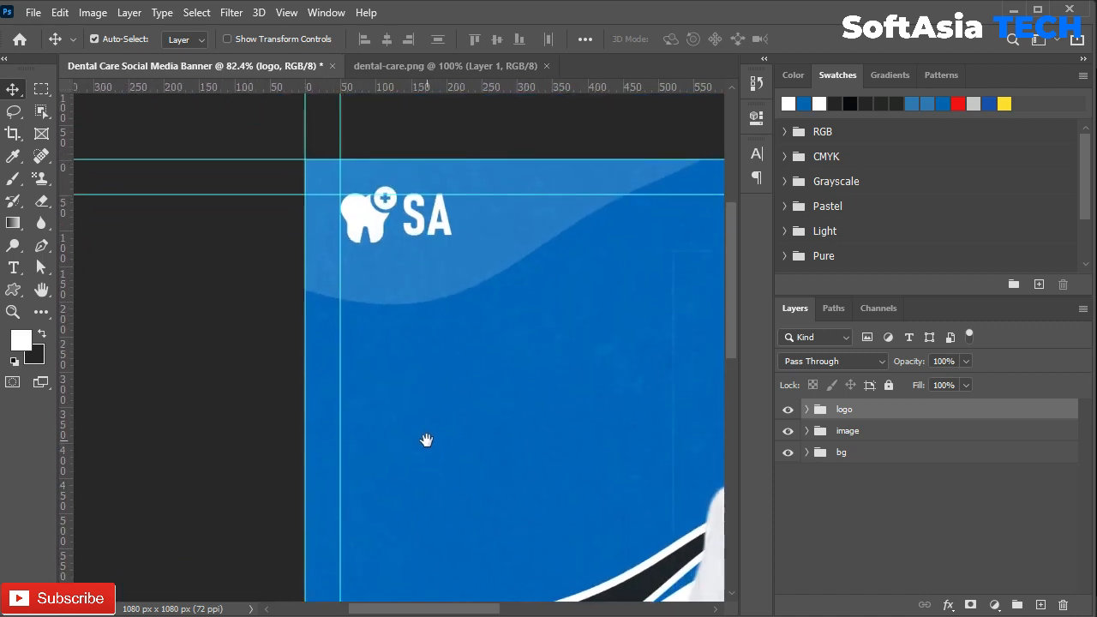
key(ctrl+0)
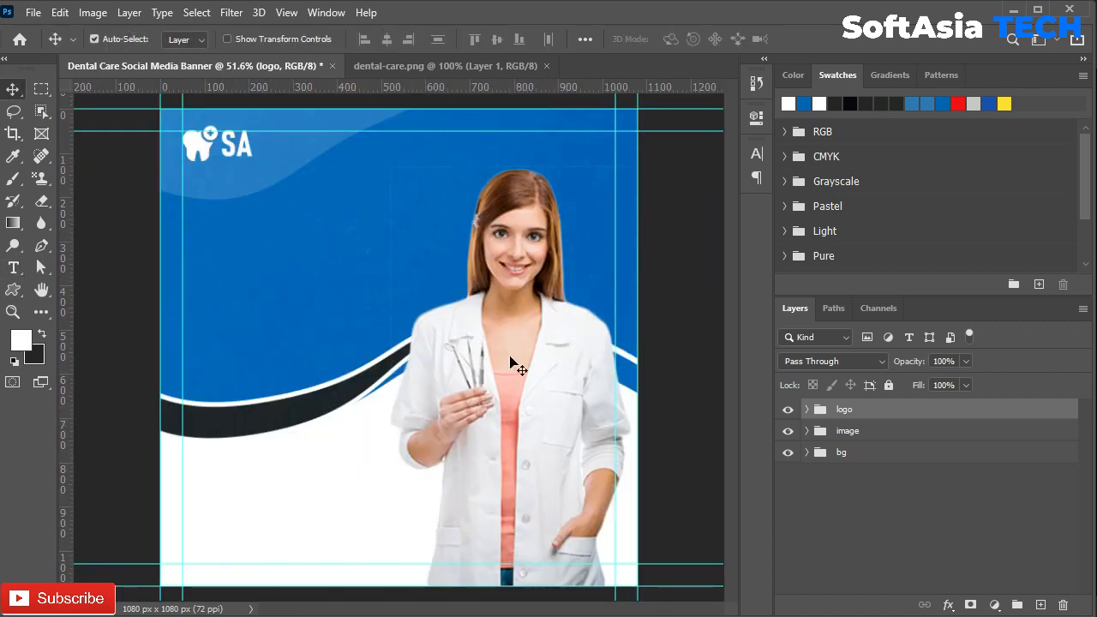
drag(533, 383, 542, 383)
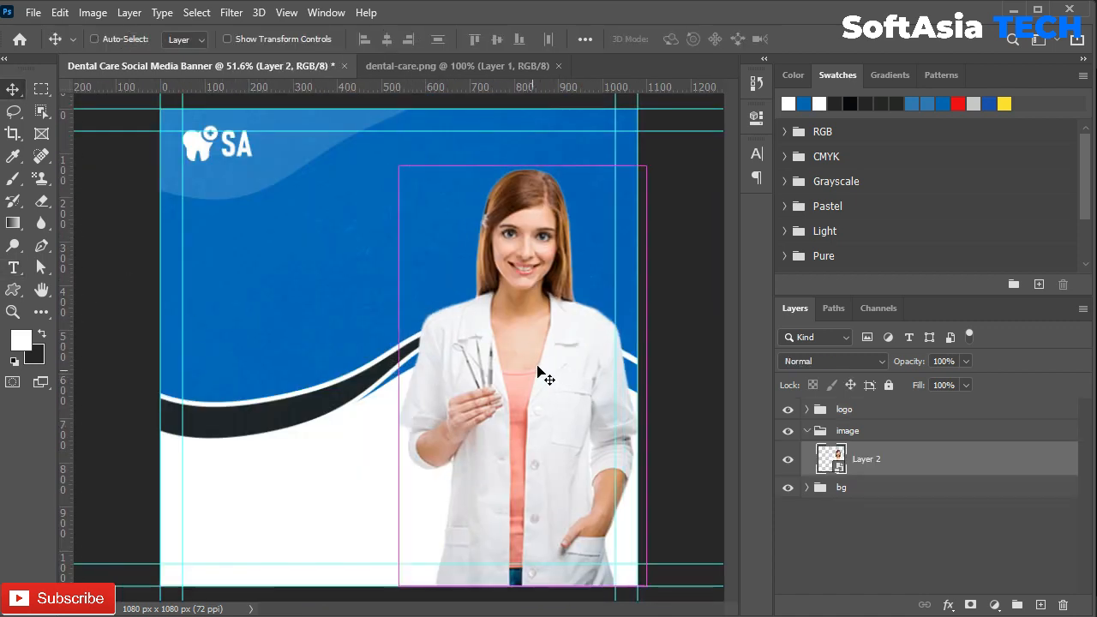
key(ctrl+t)
drag(645, 169, 628, 198)
drag(459, 445, 468, 444)
key(Return)
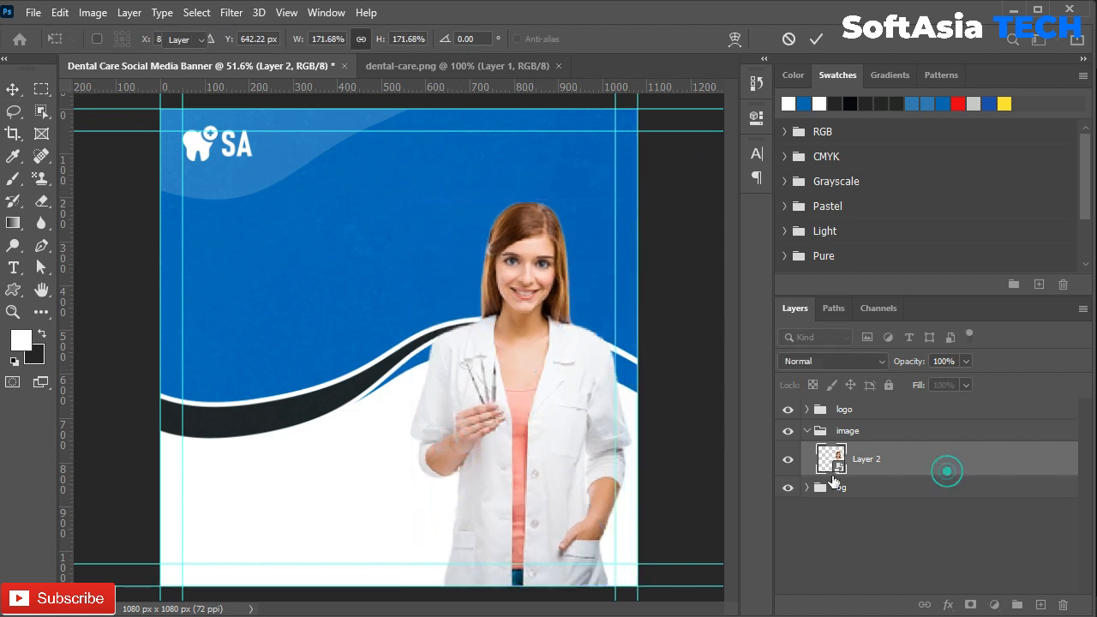
Step: Move the three wave shapes in the bg group (Shape 1 and its two copies) down together, then collapse the groups
click(807, 487)
scroll(881, 515, down, 2)
click(874, 470)
shift+click(874, 541)
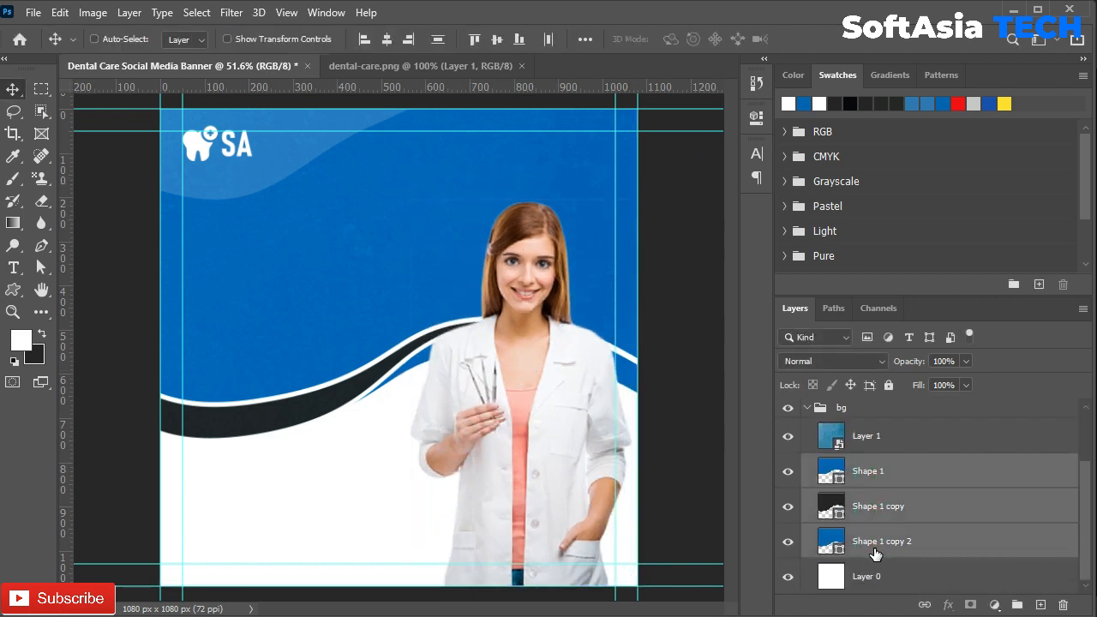
key(ctrl+t)
drag(344, 265, 353, 298)
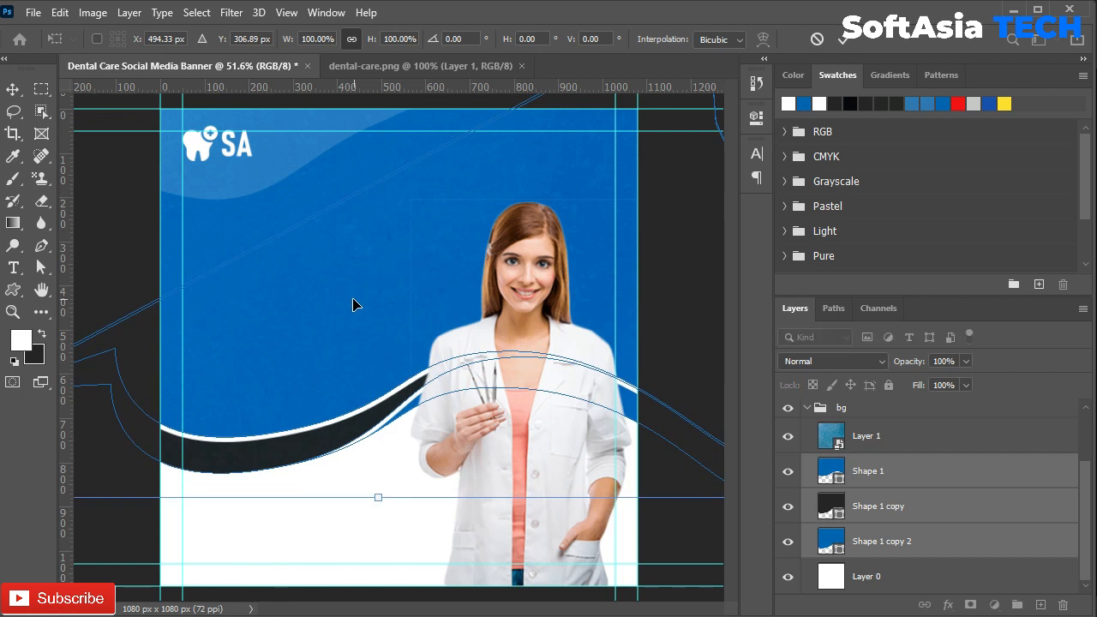
click(843, 40)
click(806, 408)
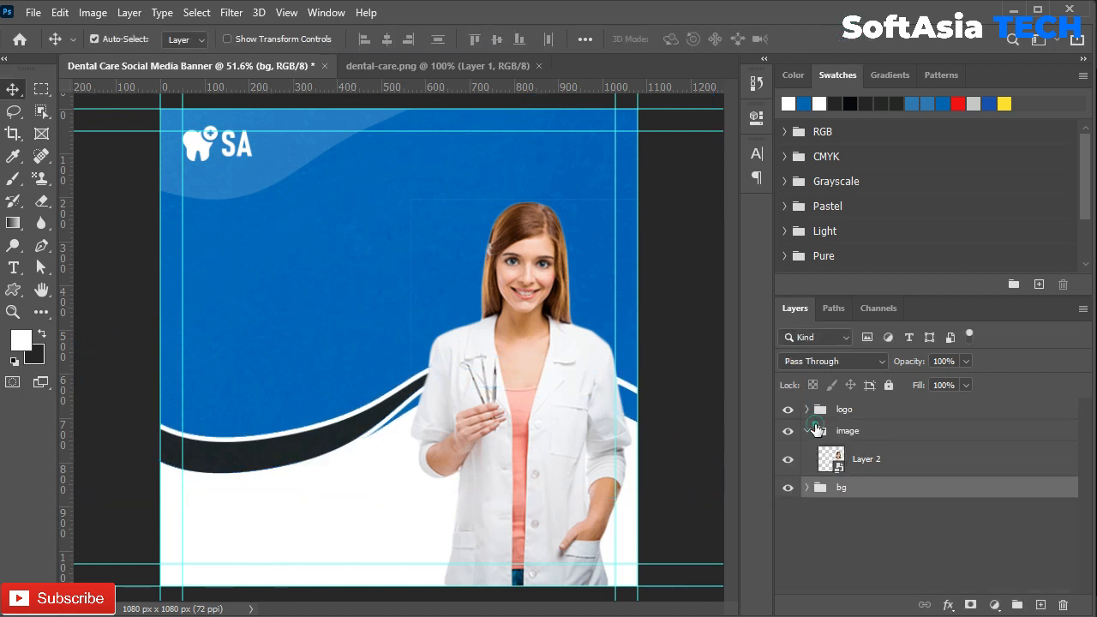
click(806, 431)
Step: Add the white 72 pt headline text "YOUR HEALYH" below the logo, above the logo group in the layer stack
click(843, 410)
scroll(197, 283, up, 1)
key(t)
click(232, 242)
key(BackSpace)
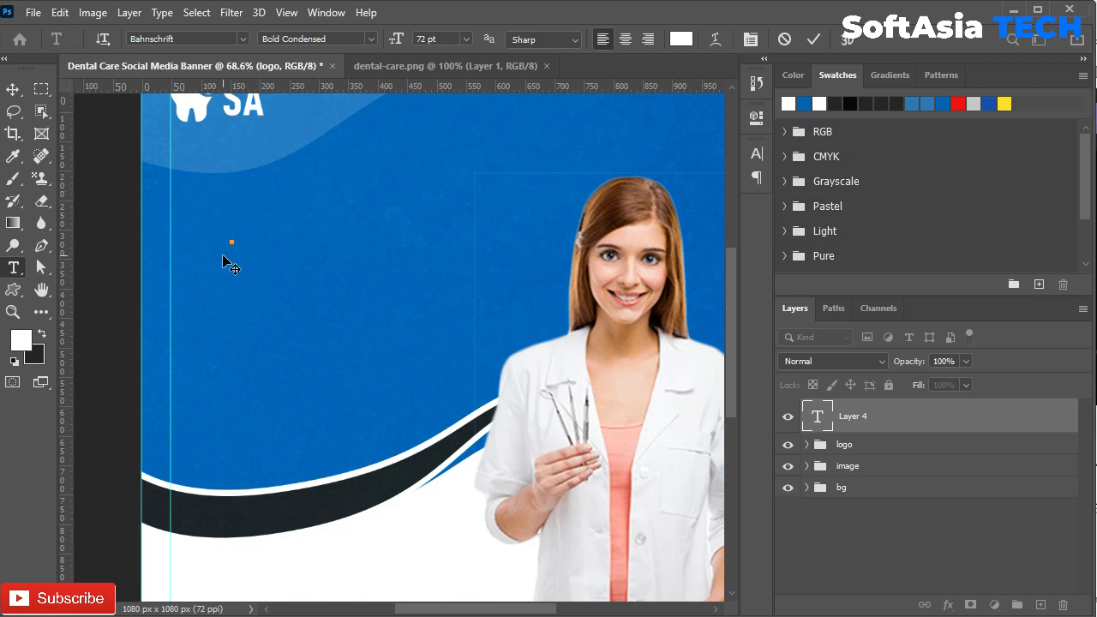
text(YOUR HE)
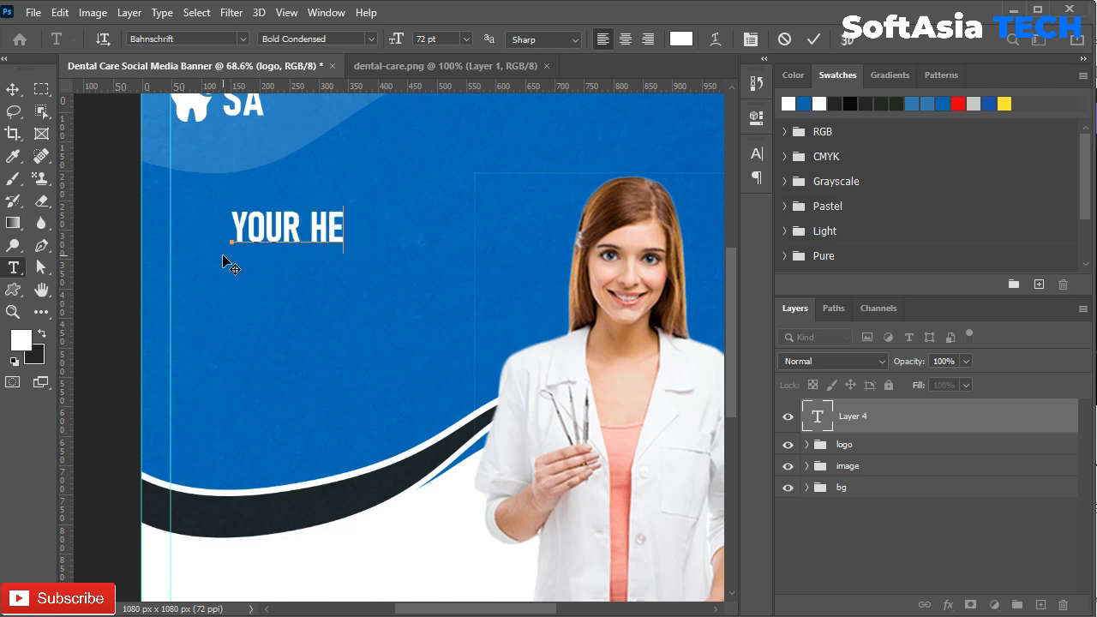
text(ALYH)
click(900, 418)
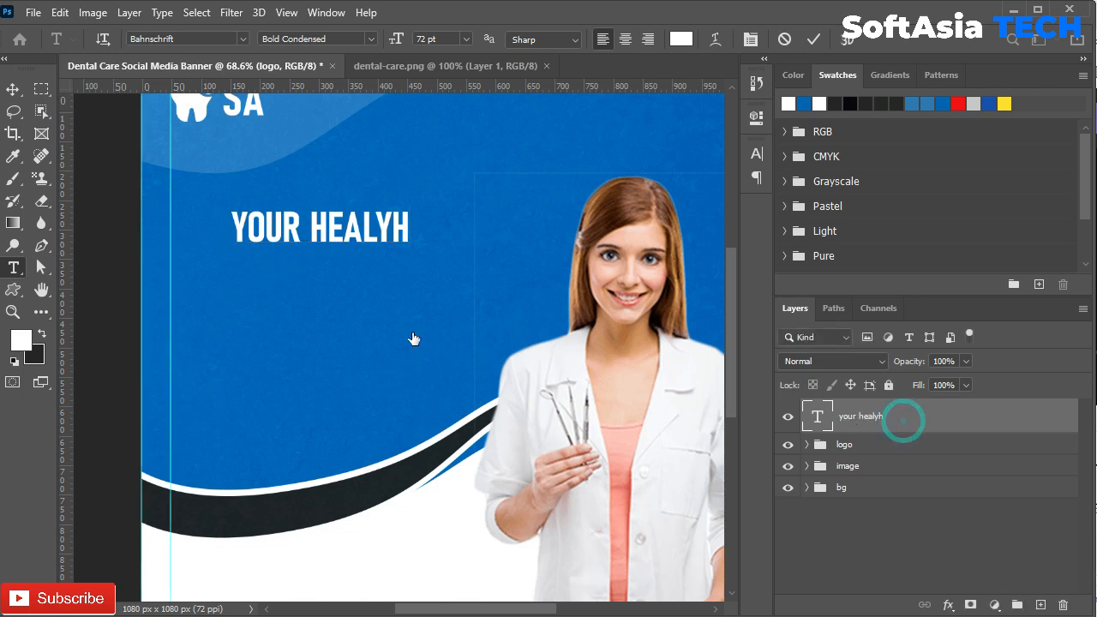
Step: Enlarge the headline to about 109 pt and place its left edge on the left margin guide
key(ctrl+t)
mouse_move(407, 200)
mouse_down()
mouse_move(495, 180)
mouse_move(346, 233)
mouse_up()
drag(459, 196, 443, 204)
click(842, 40)
Step: Add a separate 72 pt text line "IS OUR PRIORITY" below the headline
click(232, 363)
text(IS )
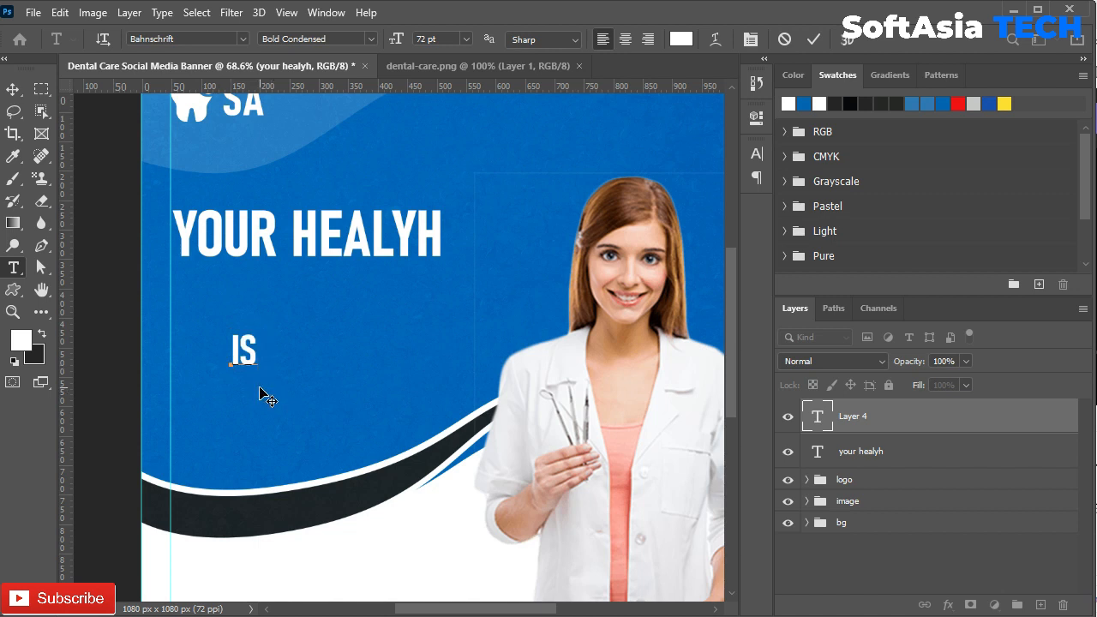
text(OUR PRIORITY)
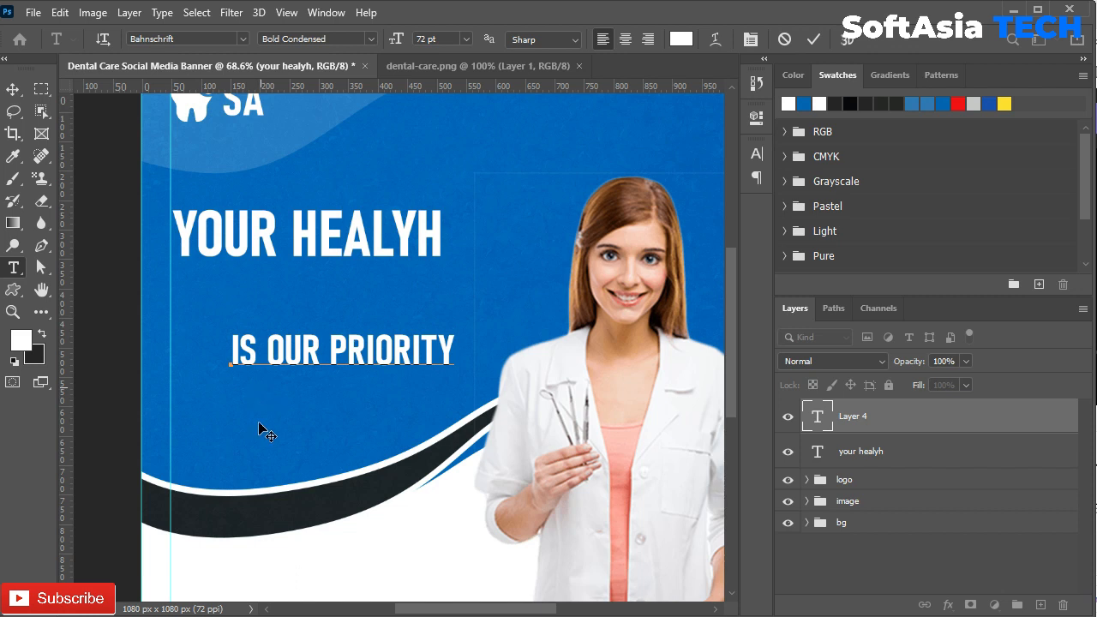
key(ctrl+Return)
Step: Place "IS OUR PRIORITY" under the headline at the left margin and scale it to 121.86%, matching the headline's width
key(v)
mouse_move(330, 357)
mouse_down()
mouse_move(270, 300)
mouse_move(273, 314)
mouse_up()
key(ctrl+t)
drag(395, 287, 447, 282)
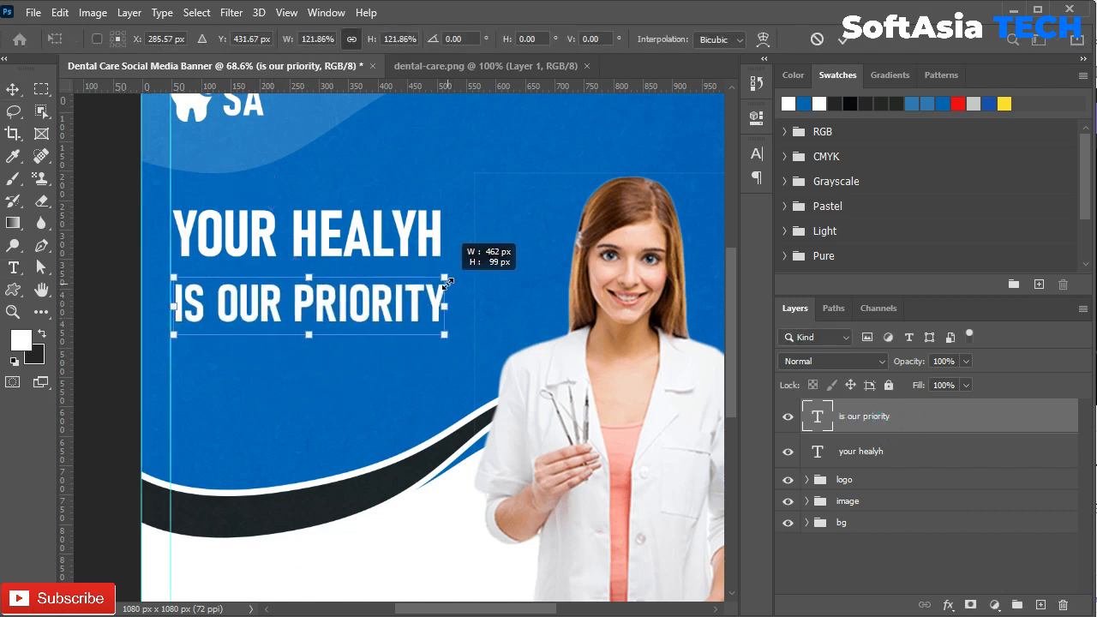
click(843, 38)
Step: Line up "IS OUR PRIORITY" with the headline and move it slightly closer beneath it
ctrl+click(818, 450)
key(ctrl+d)
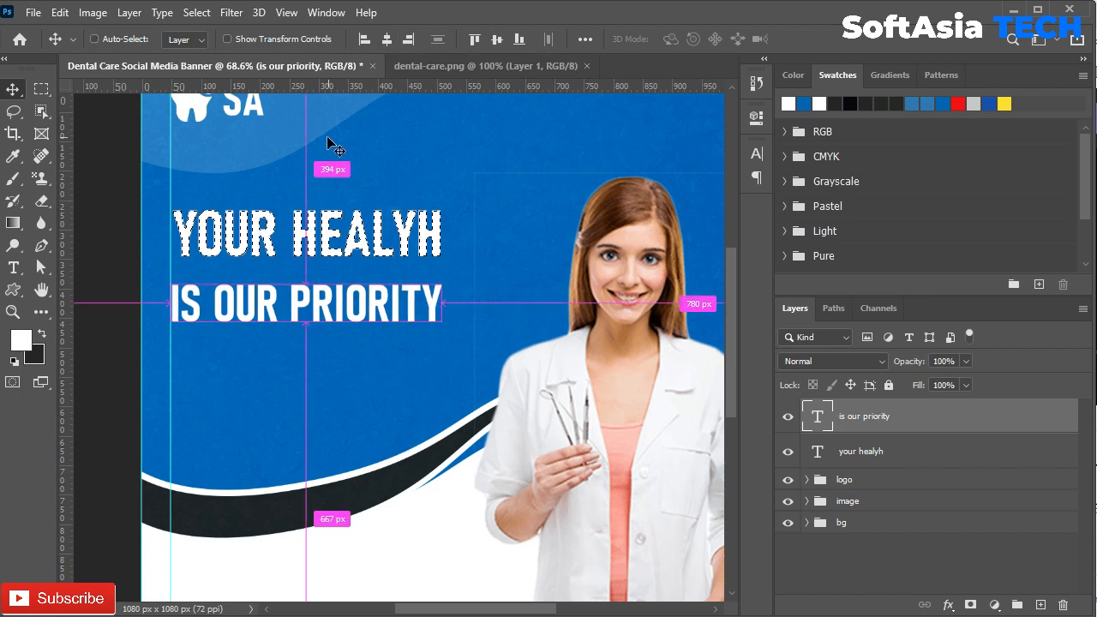
drag(274, 314, 267, 302)
key(ctrl+0)
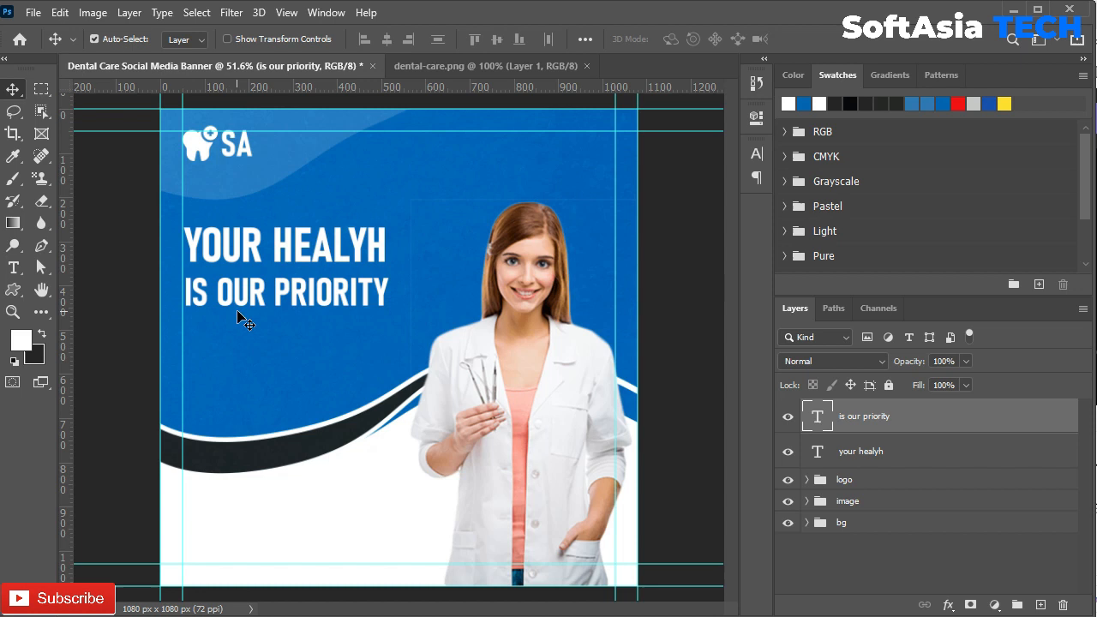
Step: Correct the headline's spelling to "YOUR HEALTH" and nudge "IS OUR PRIORITY" slightly left to line up with it
double_click(357, 247)
drag(346, 246, 363, 246)
text(t)
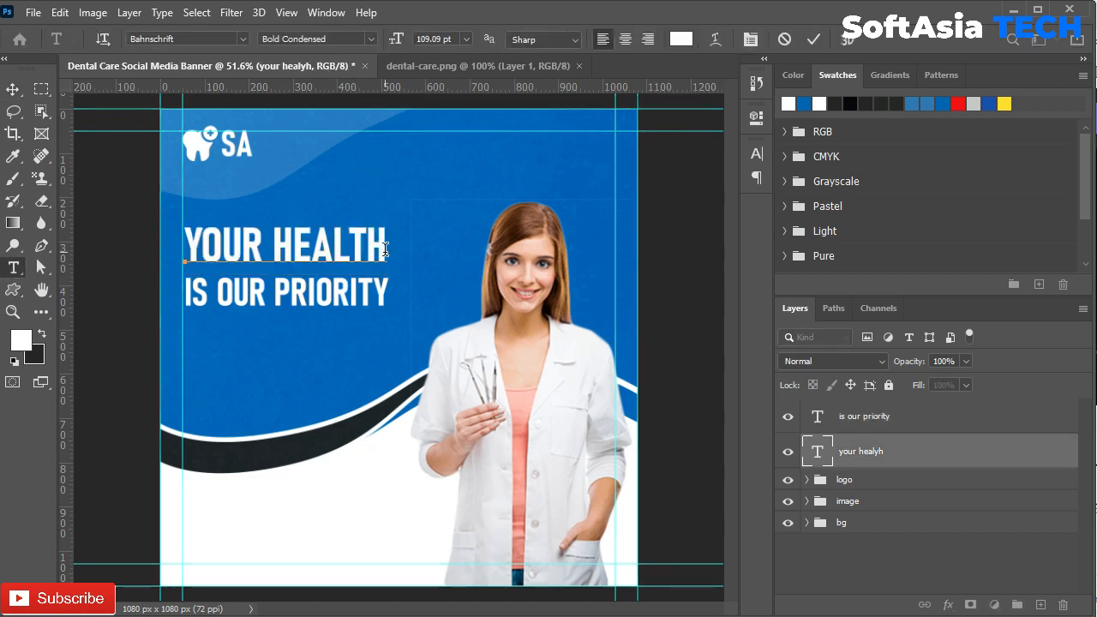
key(ctrl+Return)
drag(339, 294, 337, 295)
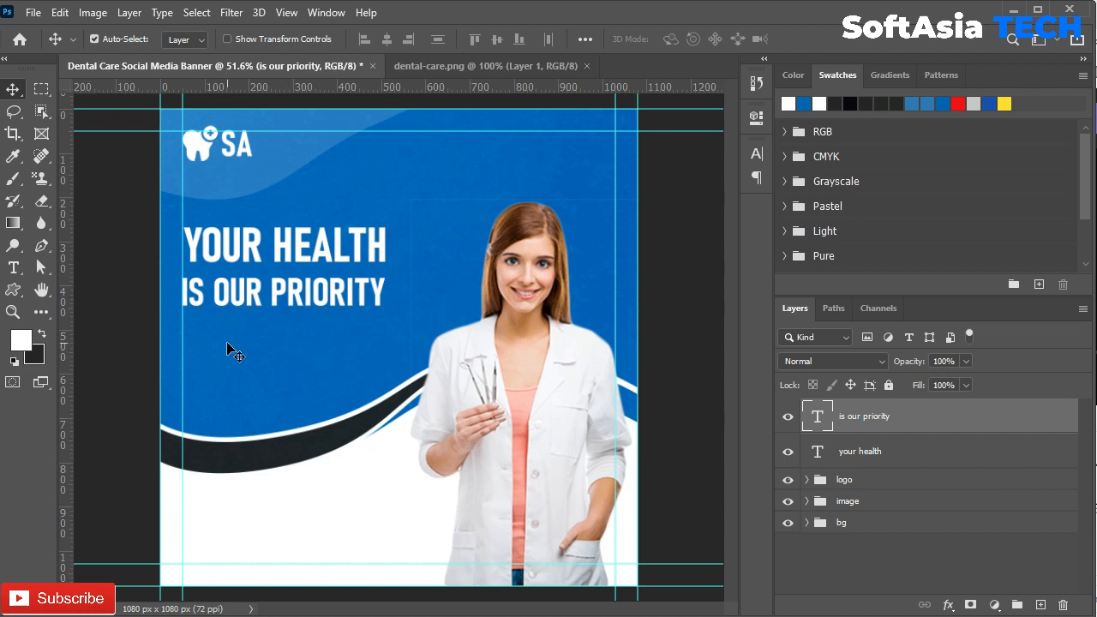
Step: Start a new 72 pt text below "IS OUR PRIORITY" with the Bahnschrift Regular font style
key(t)
alt+scroll(303, 393, up, 3)
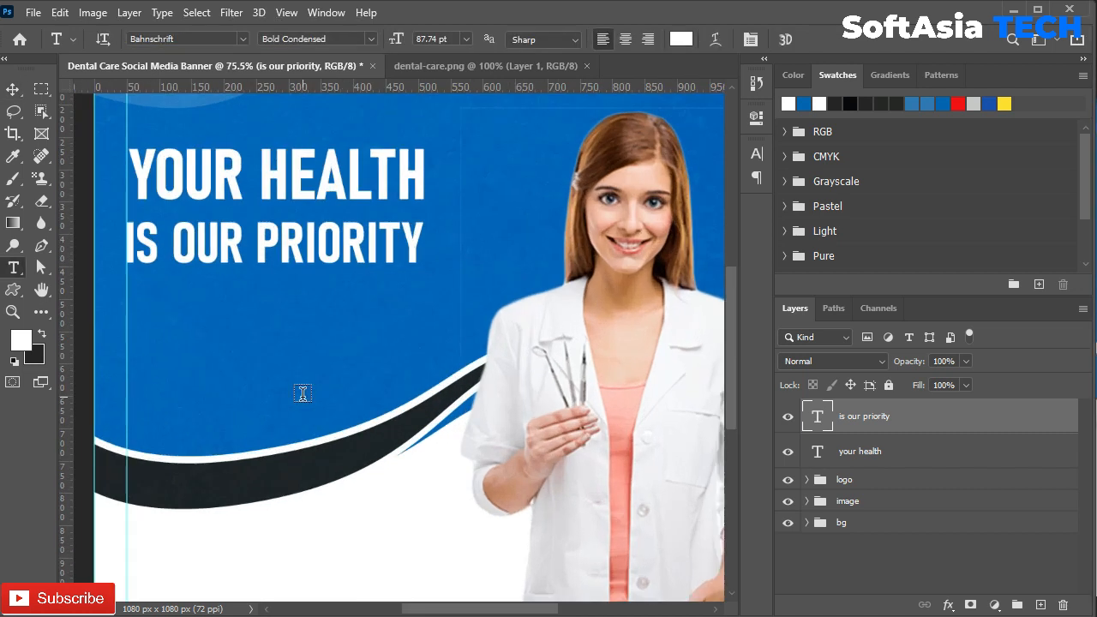
click(219, 351)
click(755, 155)
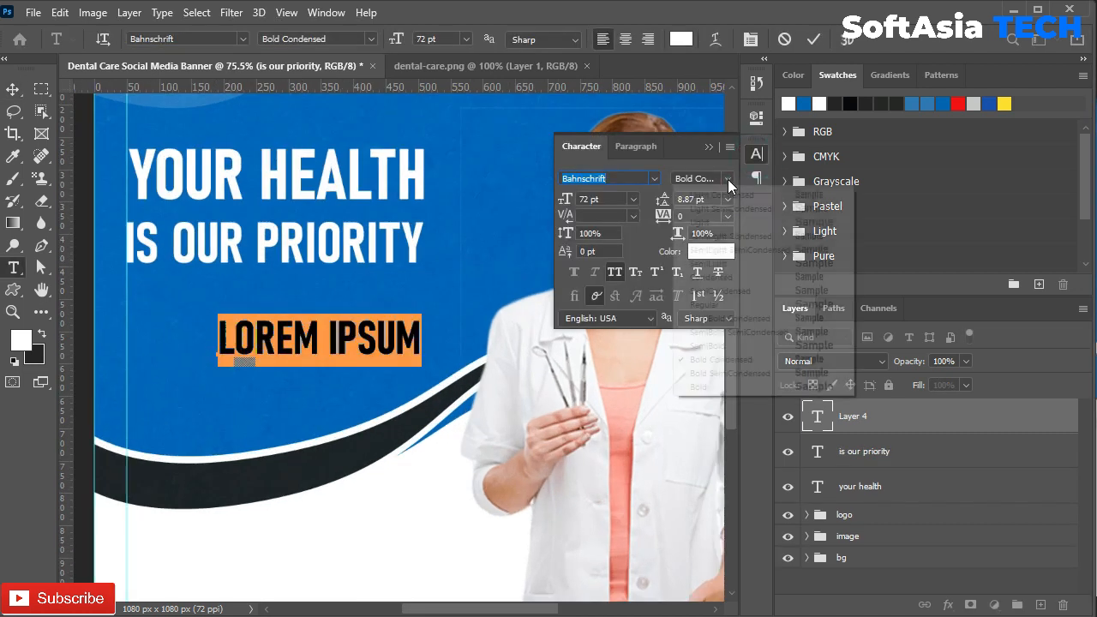
click(726, 178)
click(724, 305)
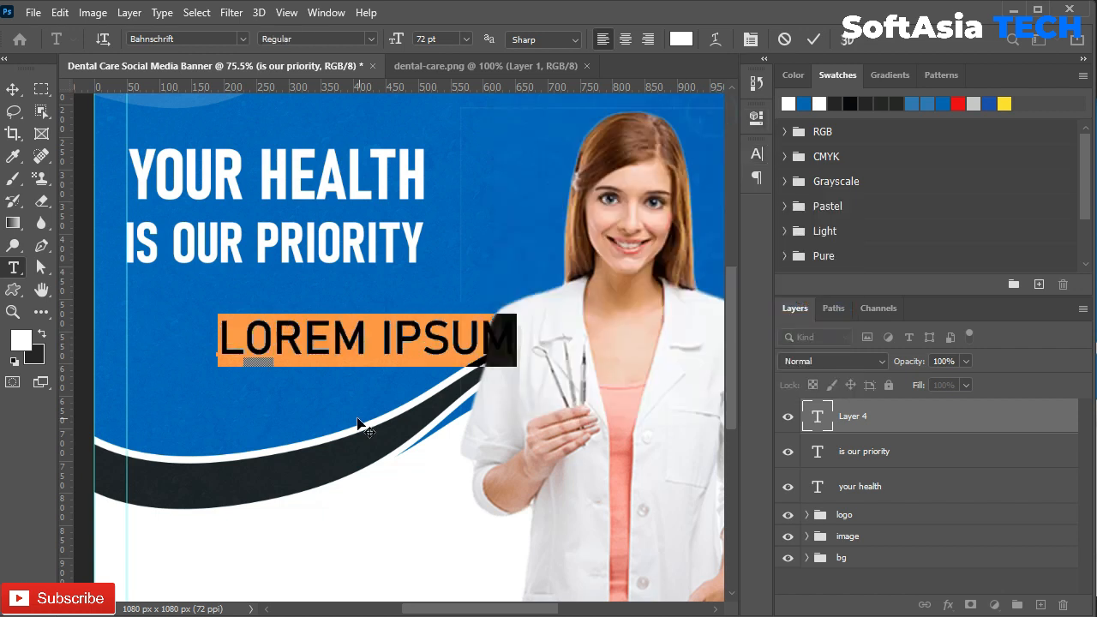
Step: Turn off All Caps and enter the two-line tagline "We Offer the best Healthcareofr" / "you and your family"
text(W)
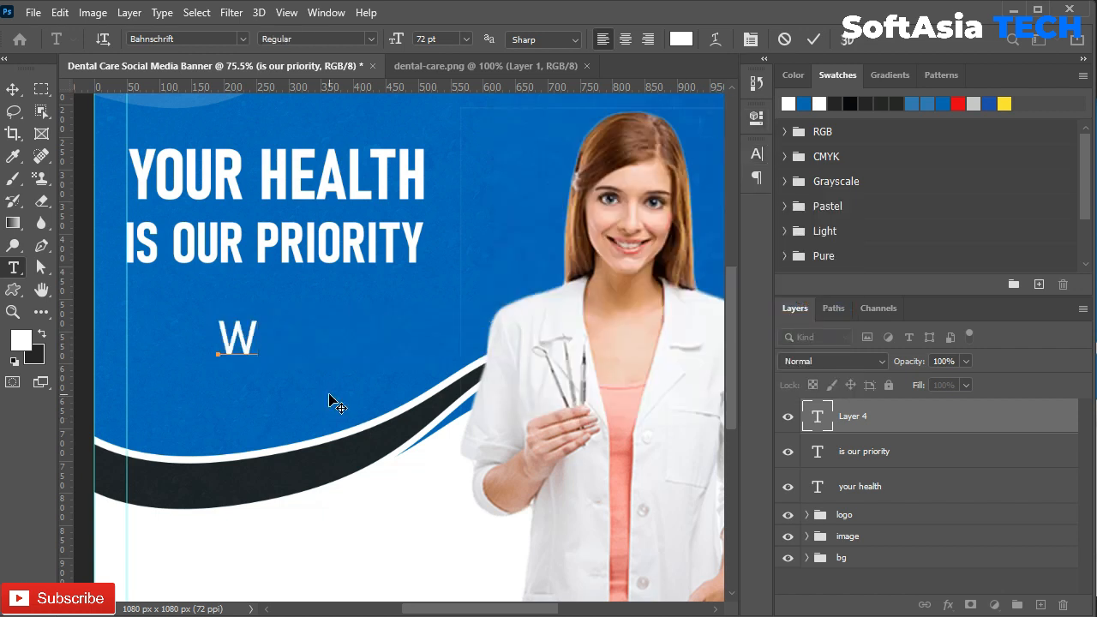
click(754, 155)
text(e)
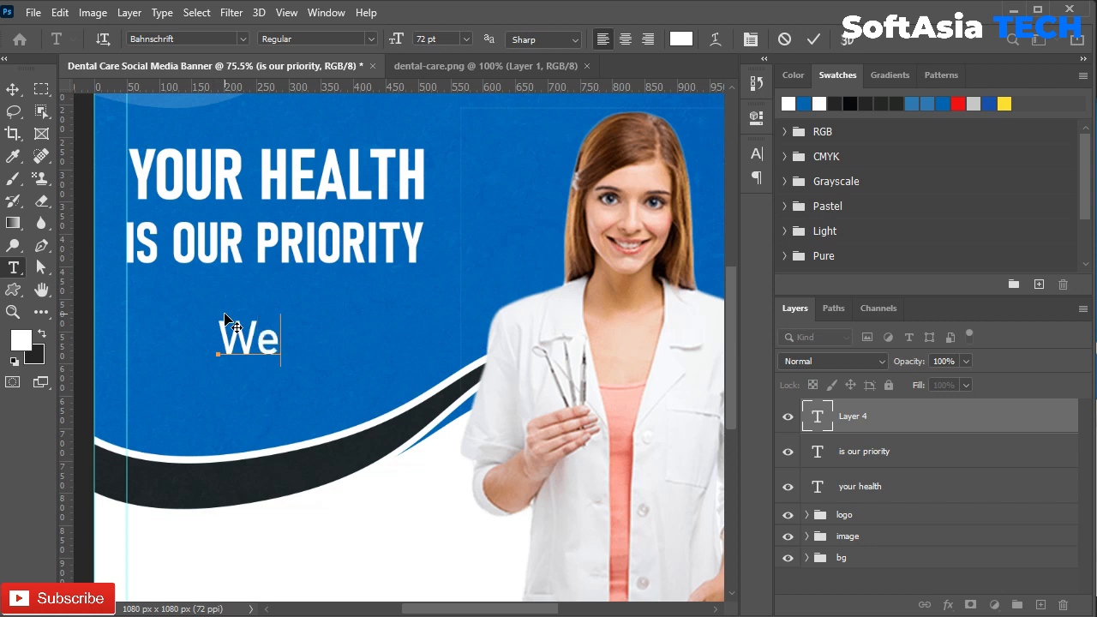
text(Offer the)
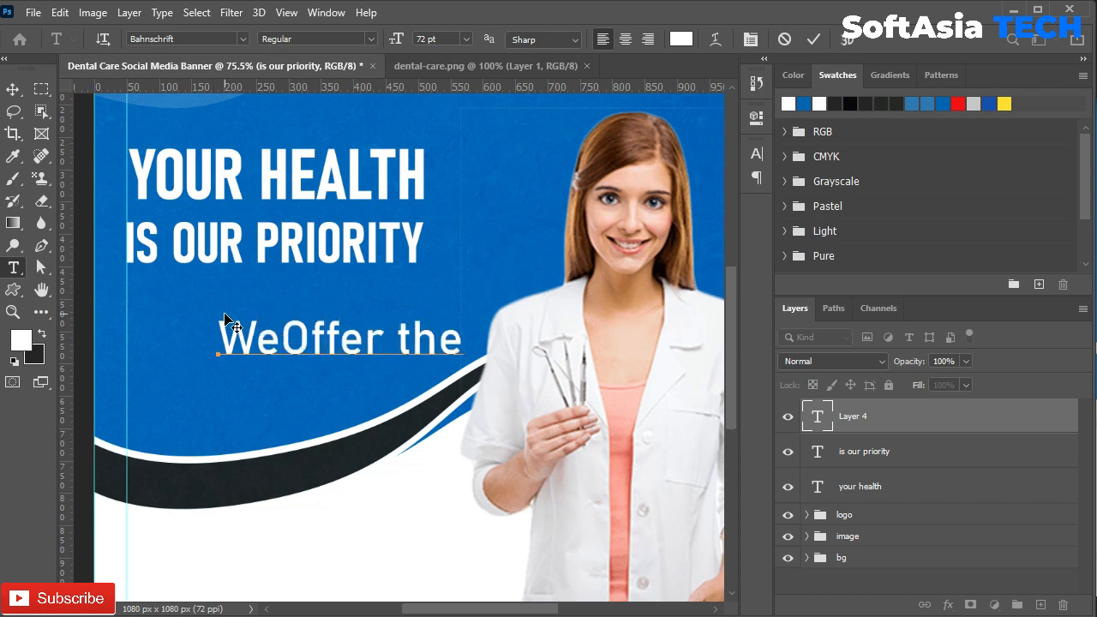
click(288, 353)
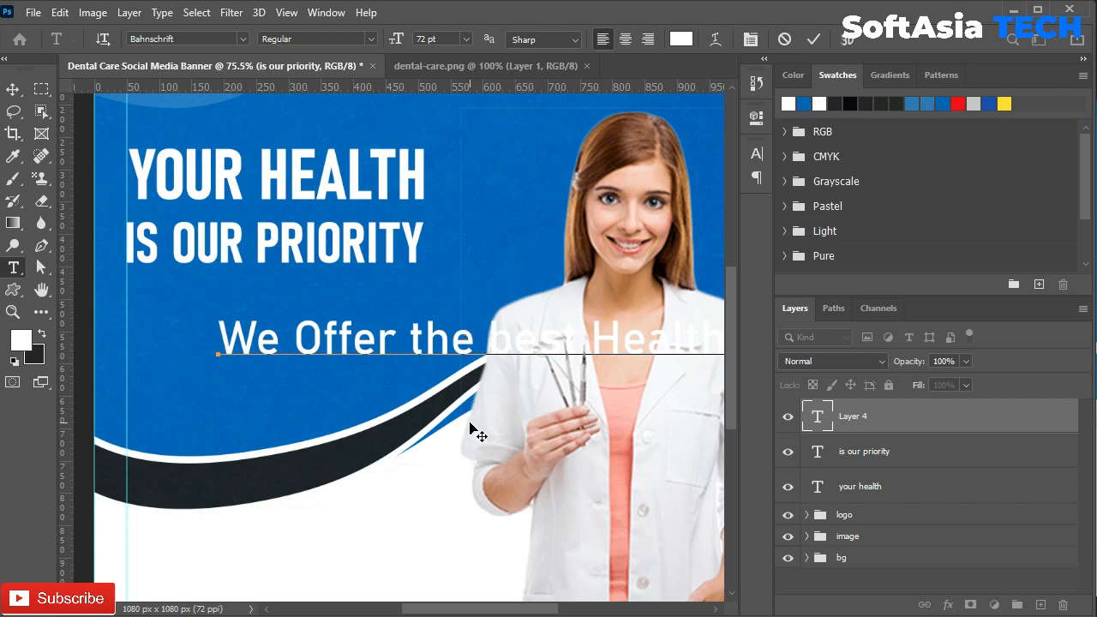
text(ou and your)
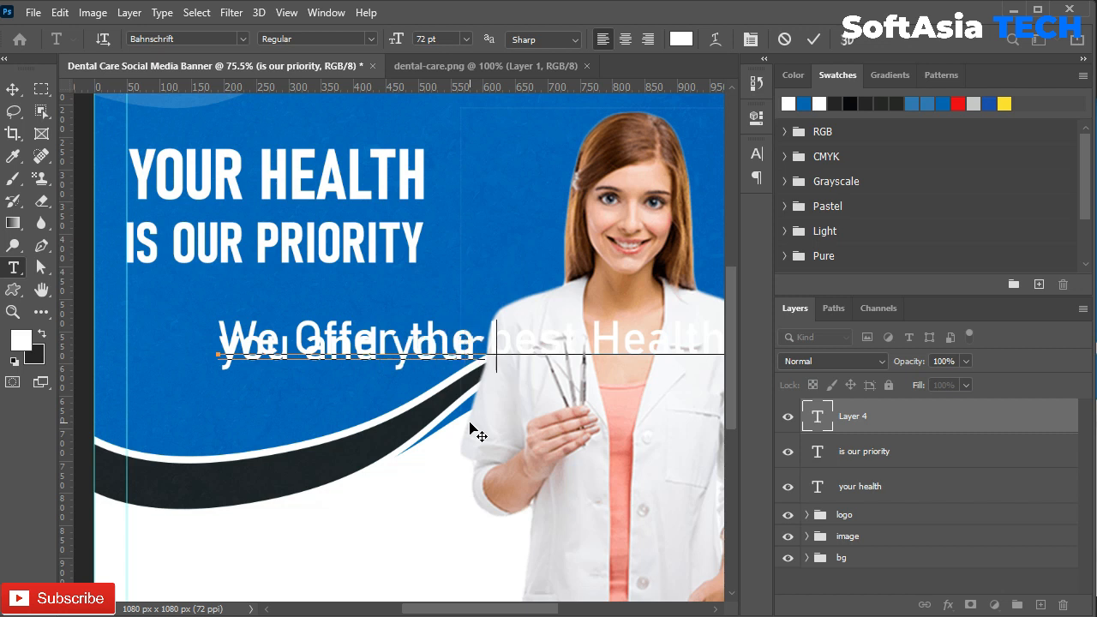
click(978, 416)
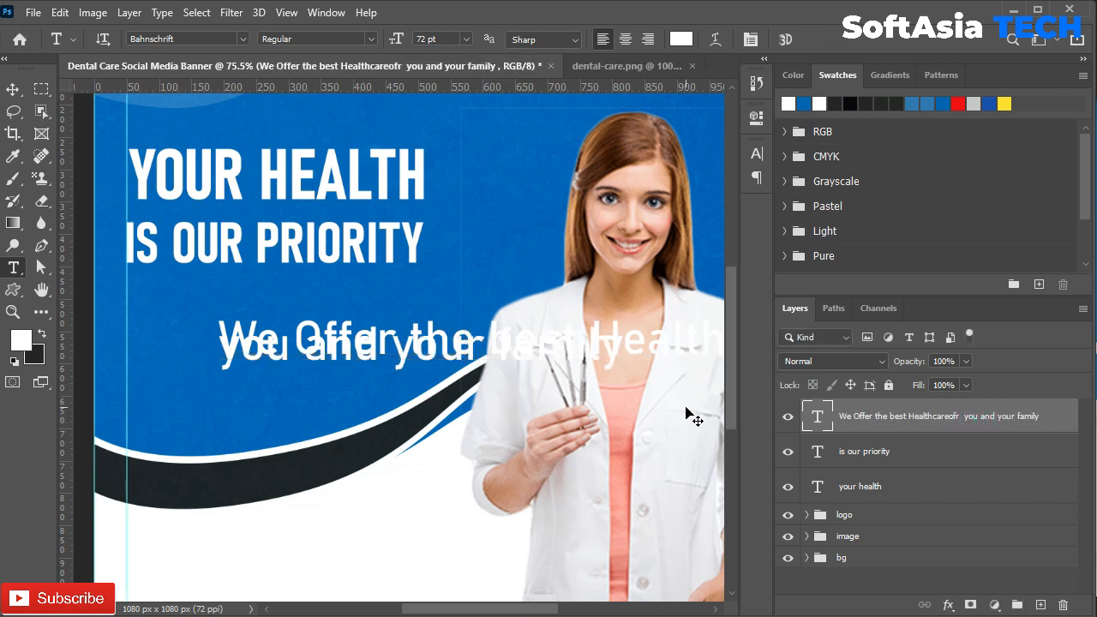
Step: Scale the tagline down to 38.3 pt and align its left edge with the left margin guide
key(ctrl+t)
drag(406, 355, 248, 329)
drag(657, 324, 605, 333)
drag(682, 298, 368, 324)
drag(303, 343, 428, 330)
click(994, 415)
Step: Set the tagline's line spacing to Auto
click(752, 159)
click(727, 198)
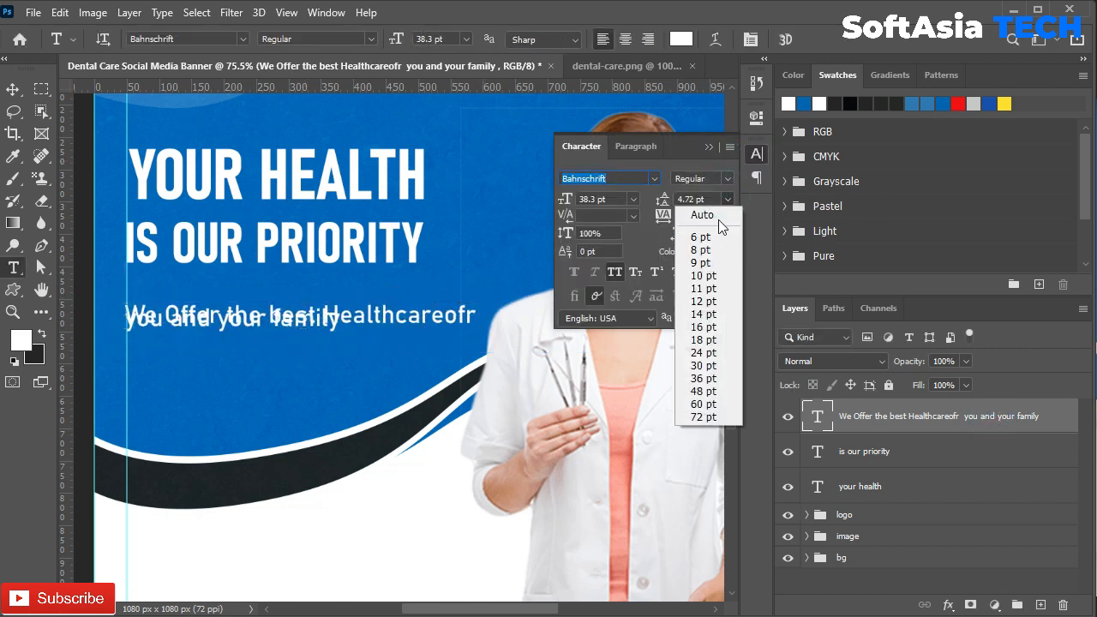
click(715, 218)
click(708, 145)
Step: Capitalize the last word of the tagline as "Family"
drag(282, 341, 273, 341)
text(F)
click(1059, 425)
Step: Correct the tagline's first line to "We Offer the best Healthcare for", then shrink the tagline and move it closer beneath "IS OUR PRIORITY"
scroll(117, 339, up, 1)
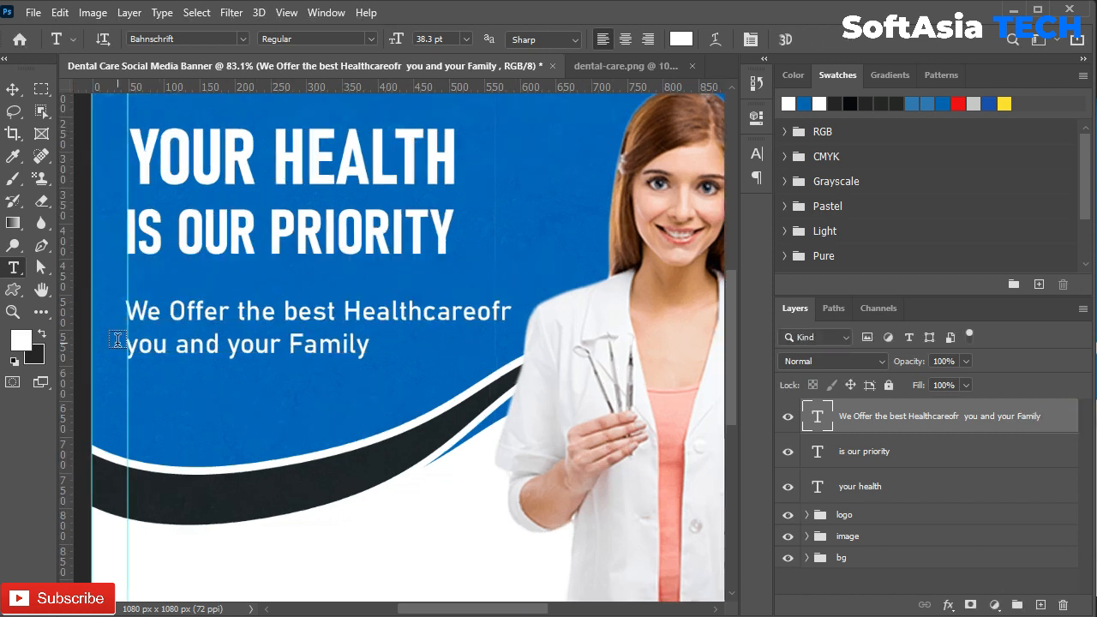
key(v)
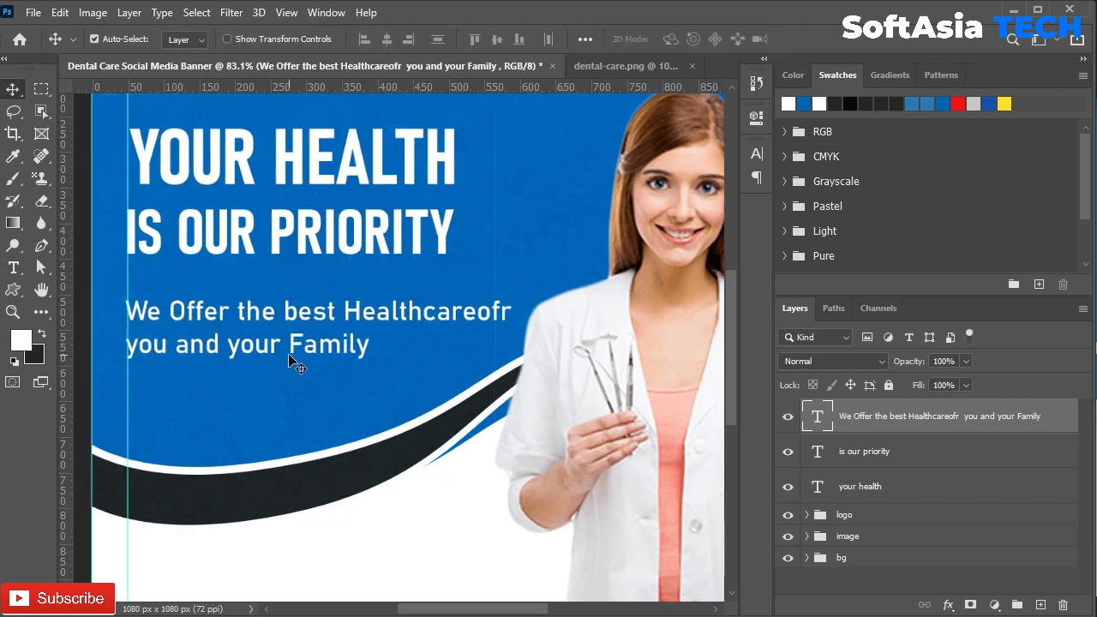
double_click(491, 324)
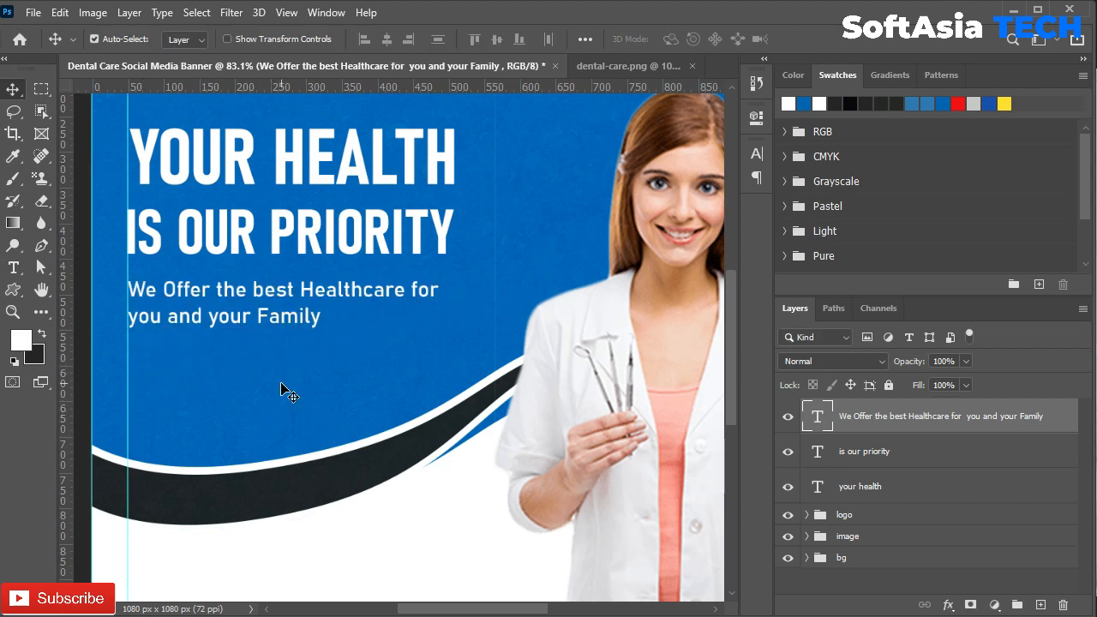
Step: Add a full stop after "Family" at the end of the tagline
scroll(288, 394, up, 2)
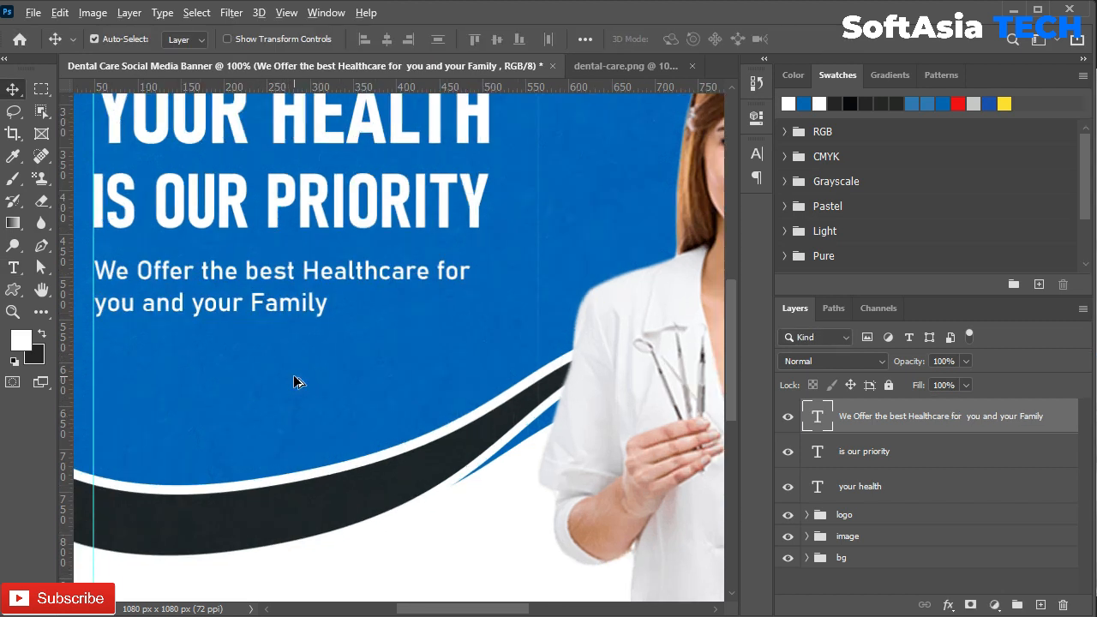
double_click(331, 287)
click(337, 288)
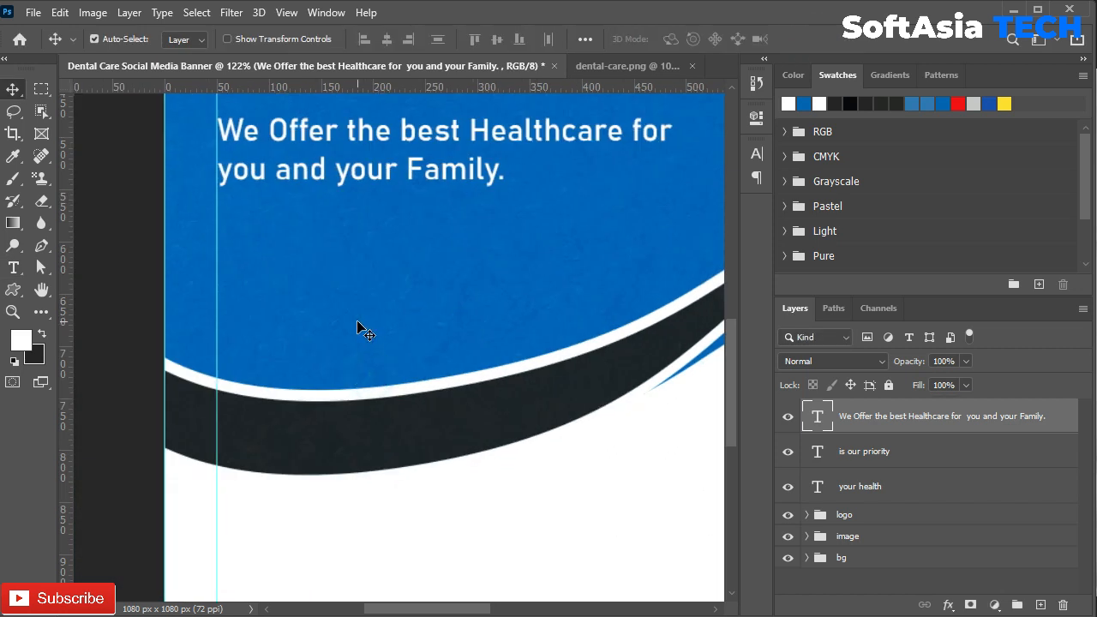
Step: Move the three wave shapes in the bg group slightly lower and to the left as one unit
click(807, 557)
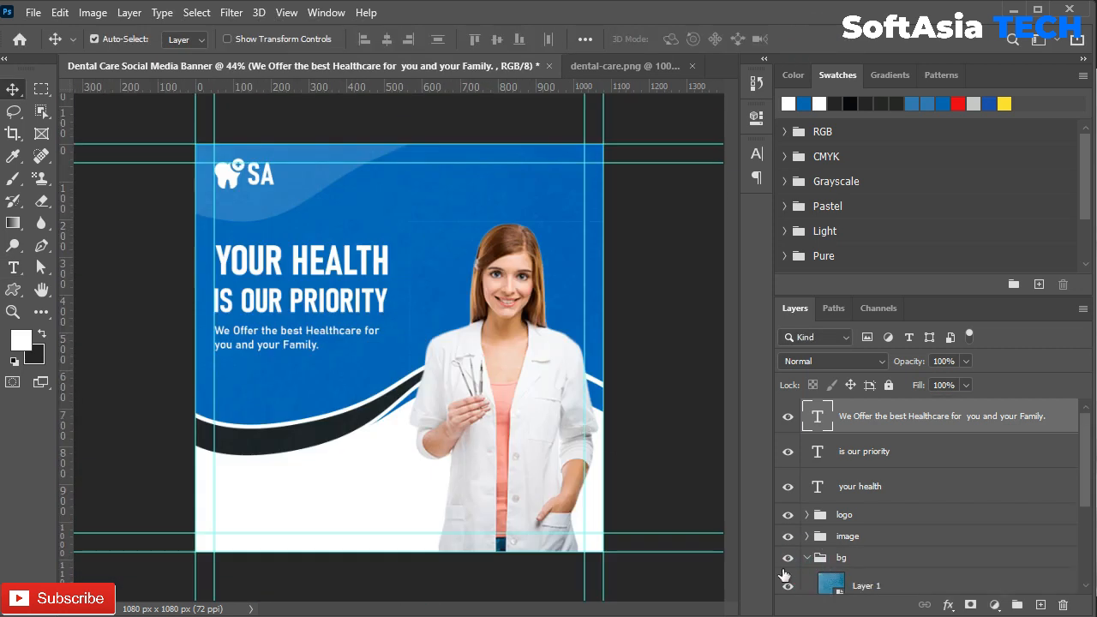
scroll(867, 545, down, 2)
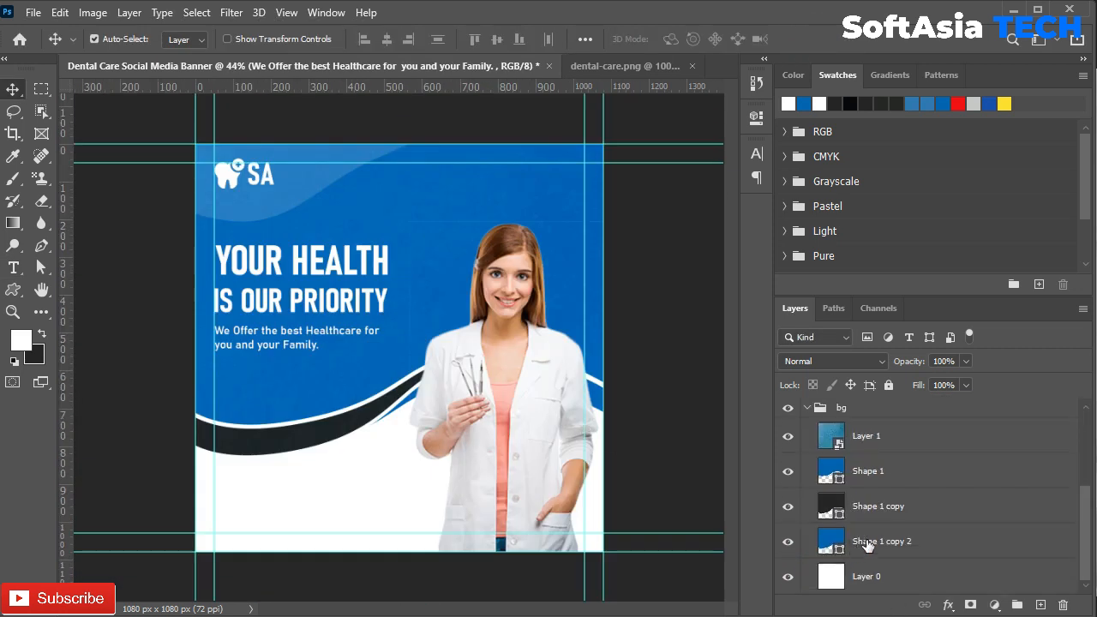
click(869, 472)
shift+click(880, 542)
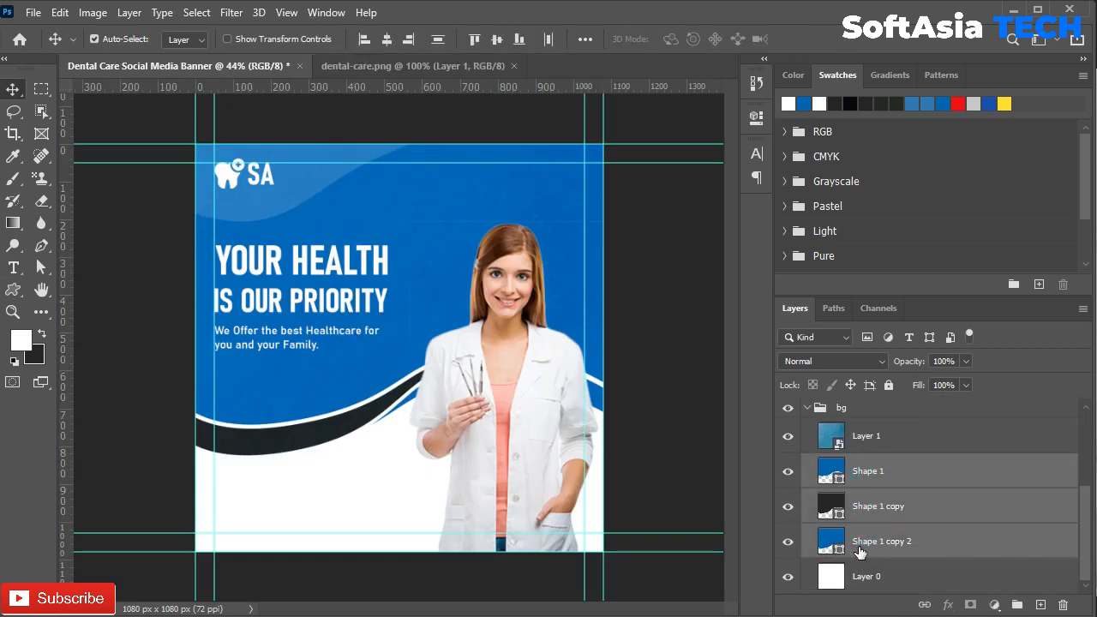
key(ctrl+t)
drag(404, 321, 382, 336)
click(854, 40)
click(807, 409)
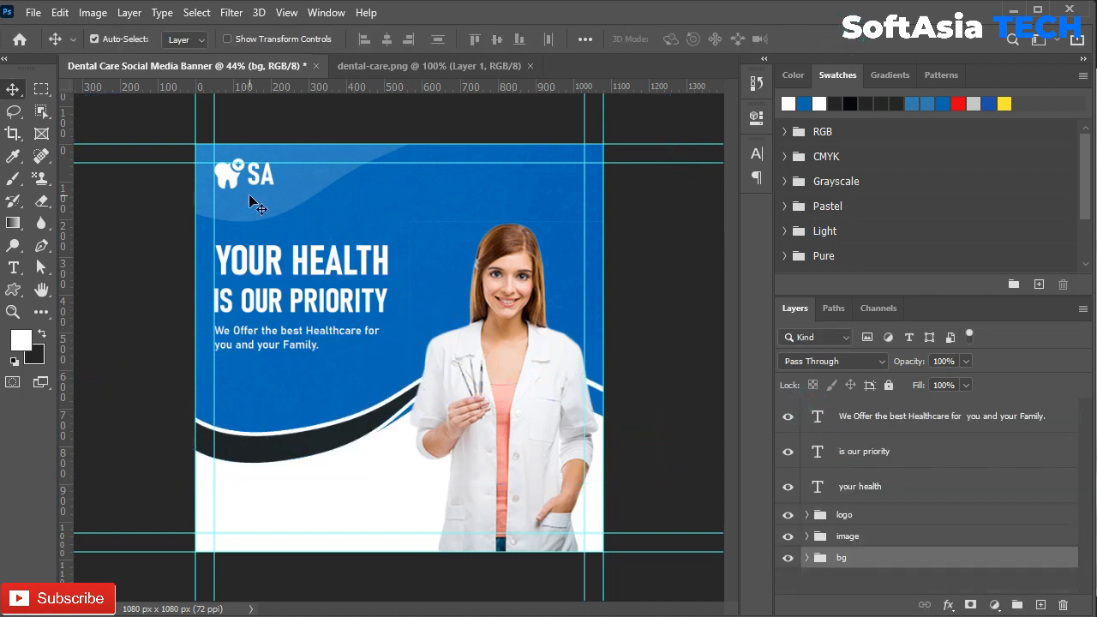
Step: Nudge the translucent curved shape behind the logo slightly upward
click(254, 201)
key(Up)
key(Up)
key(Up)
key(Up)
key(Up)
key(Up)
key(Up)
key(Up)
key(Up)
key(Up)
key(Up)
key(Up)
key(Up)
key(Up)
key(Up)
key(Up)
key(Up)
key(Up)
key(Up)
key(Up)
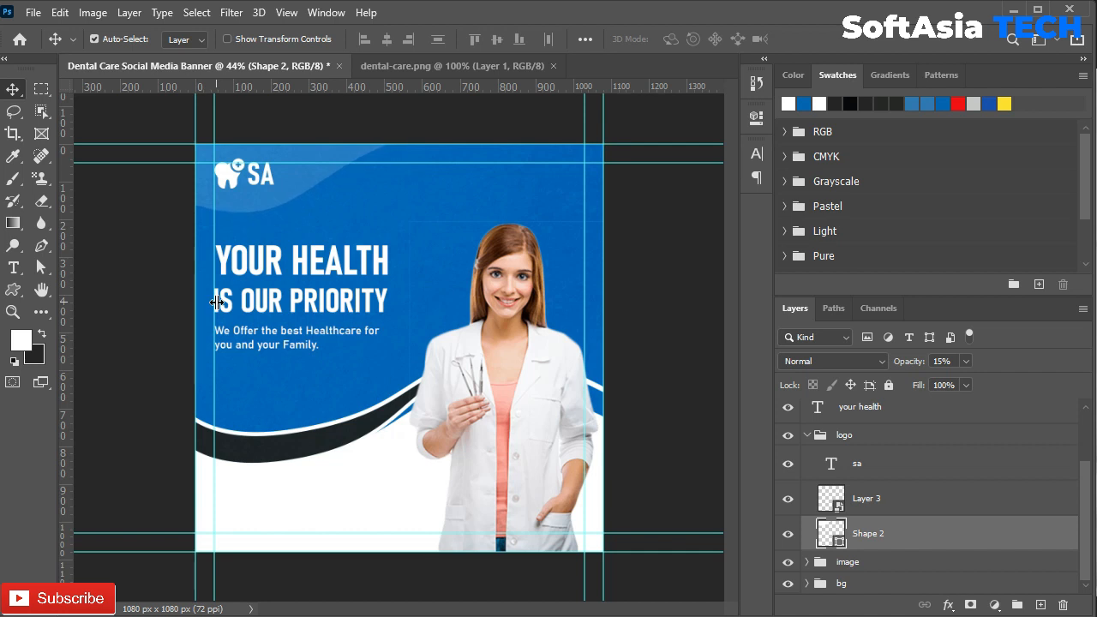
click(807, 435)
Step: Group the two headline layers and the tagline layer under the name "main text"
click(876, 485)
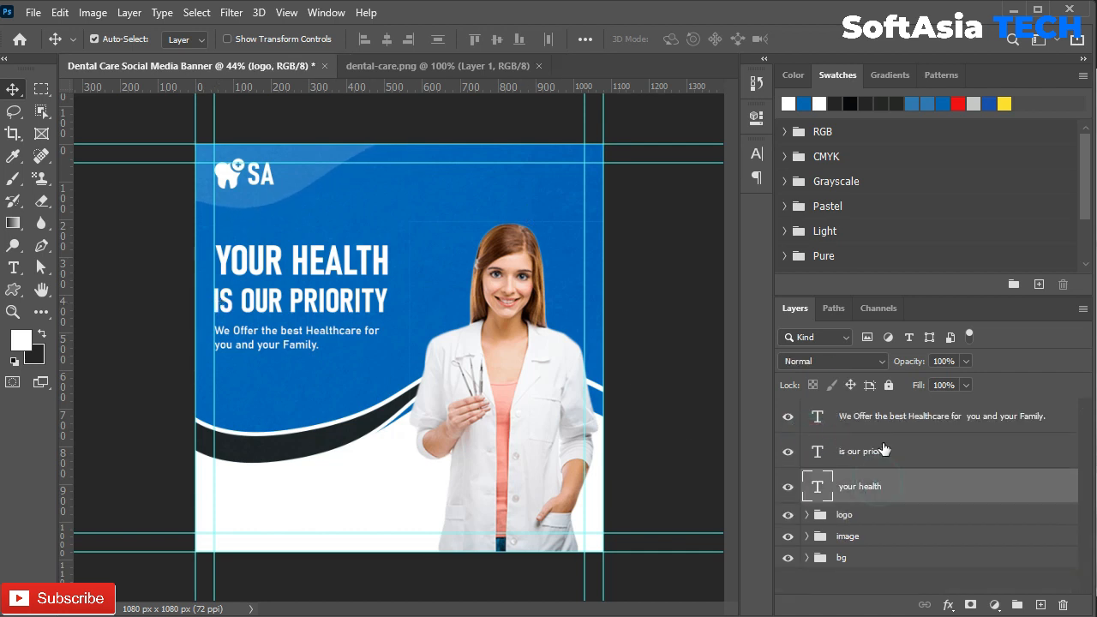
shift+click(885, 428)
key(ctrl+g)
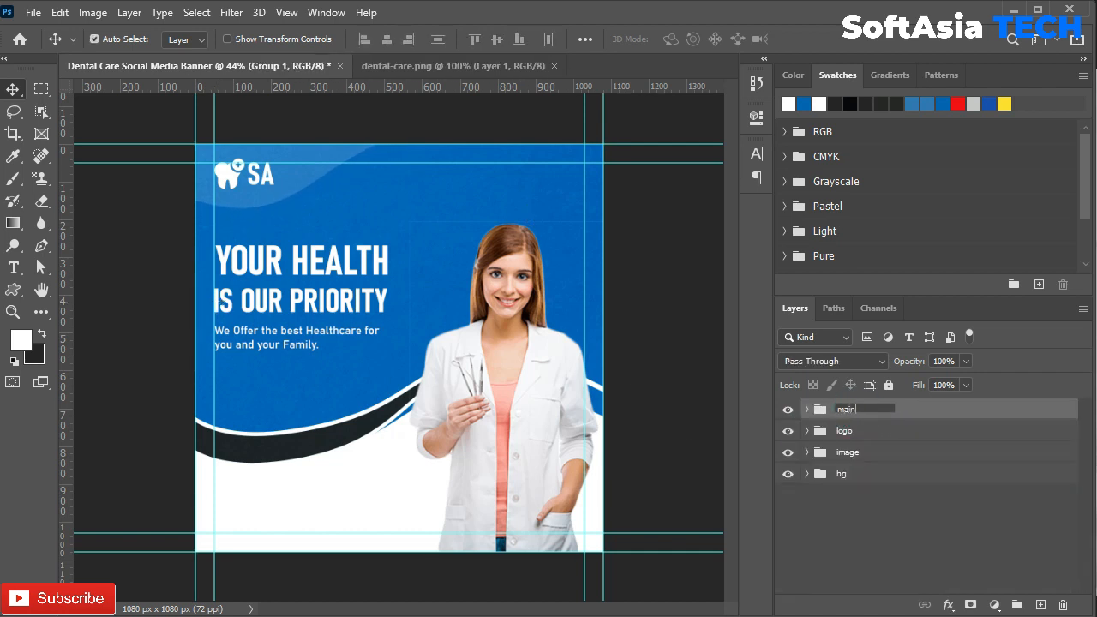
key(Return)
Step: Move the main text group slightly higher on the banner, keeping it on the left margin guide
key(ctrl+t)
mouse_move(282, 308)
mouse_down()
mouse_move(284, 288)
mouse_move(284, 300)
mouse_up()
key(Return)
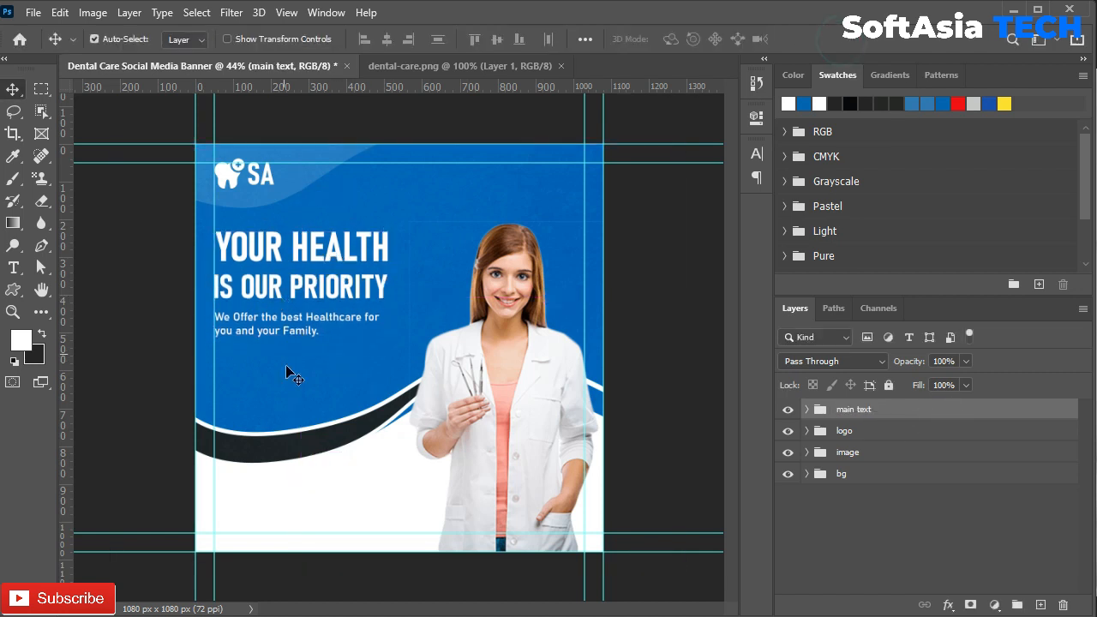
Step: Add the text "50" beneath the tagline and enlarge it to about 205%
scroll(334, 411, up, 3)
key(t)
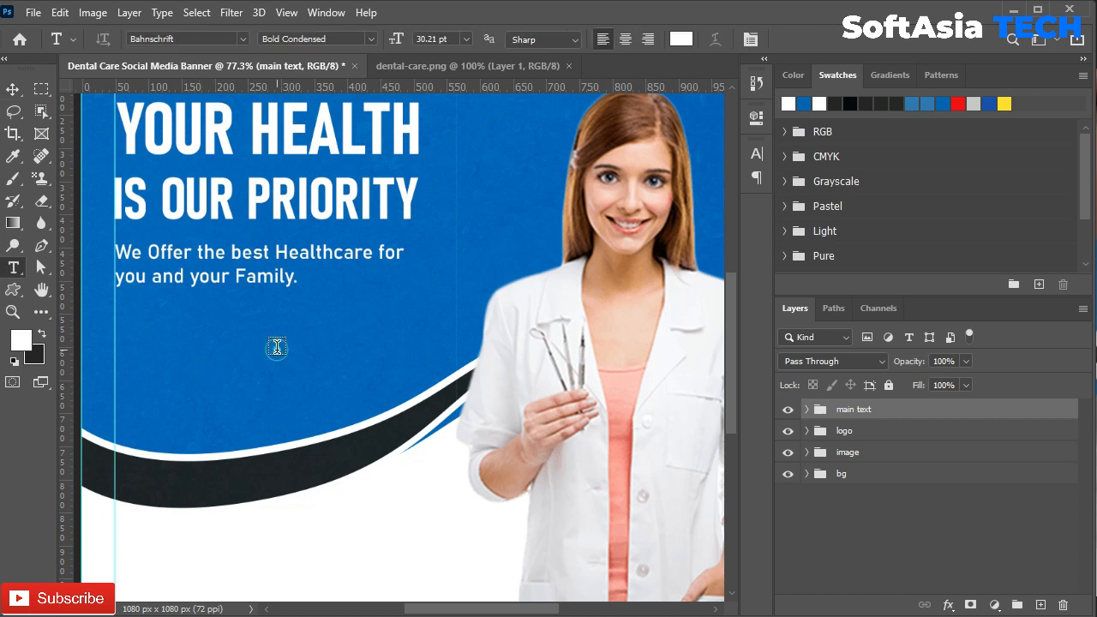
click(277, 346)
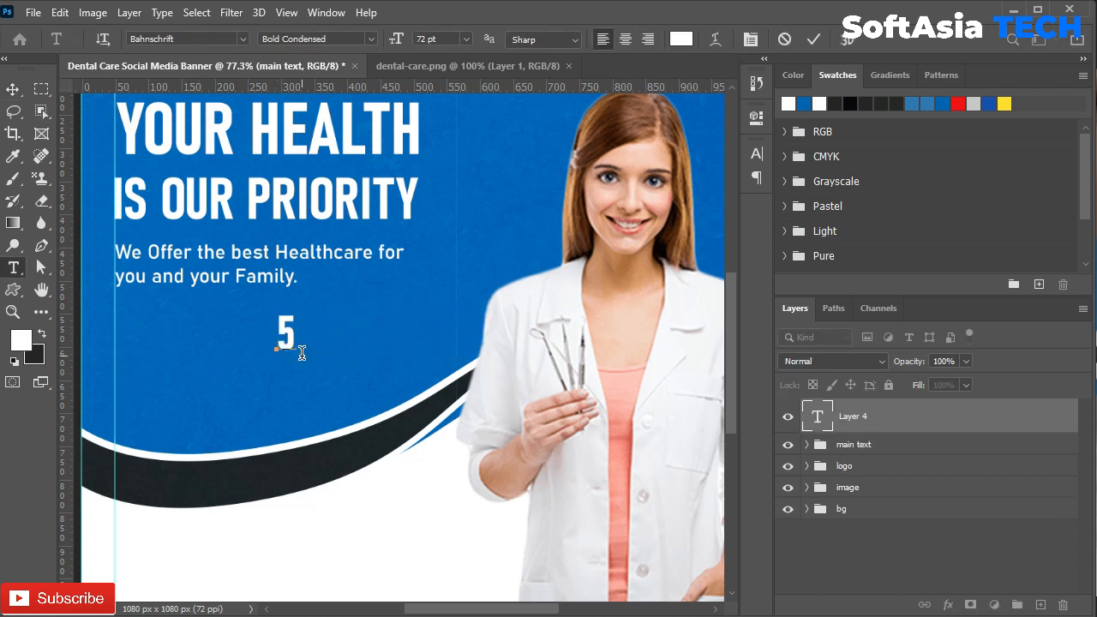
click(892, 416)
key(ctrl+t)
mouse_move(319, 310)
mouse_down()
mouse_move(390, 288)
mouse_move(276, 362)
mouse_move(329, 311)
mouse_up()
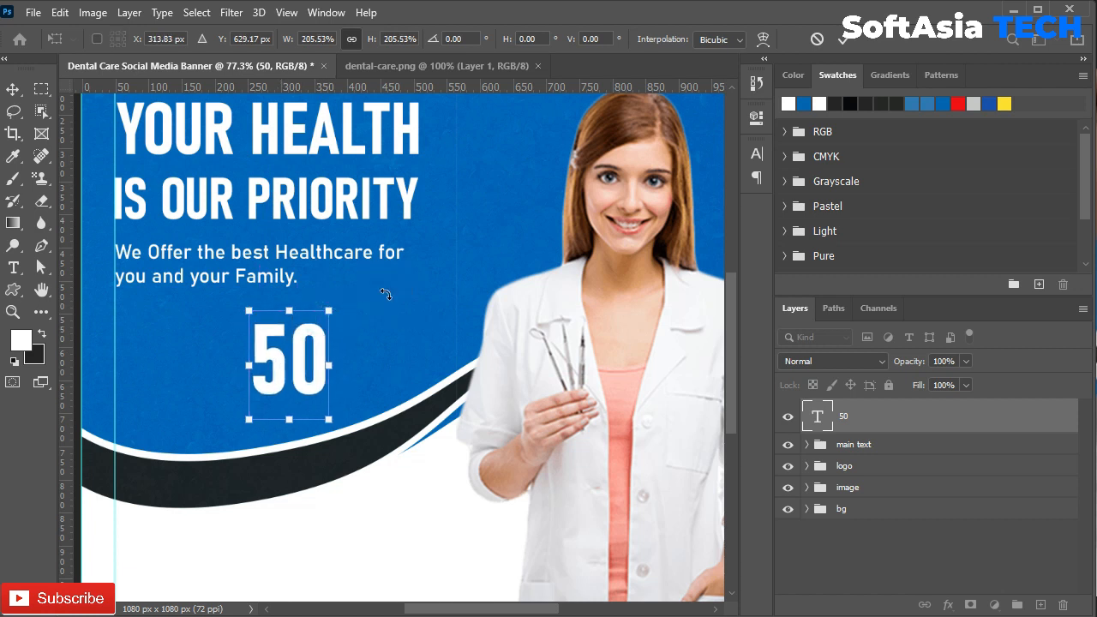
click(845, 39)
Step: Add the text "% OFF" on two lines near the "50" and adjust its line spacing
click(409, 279)
text(%)
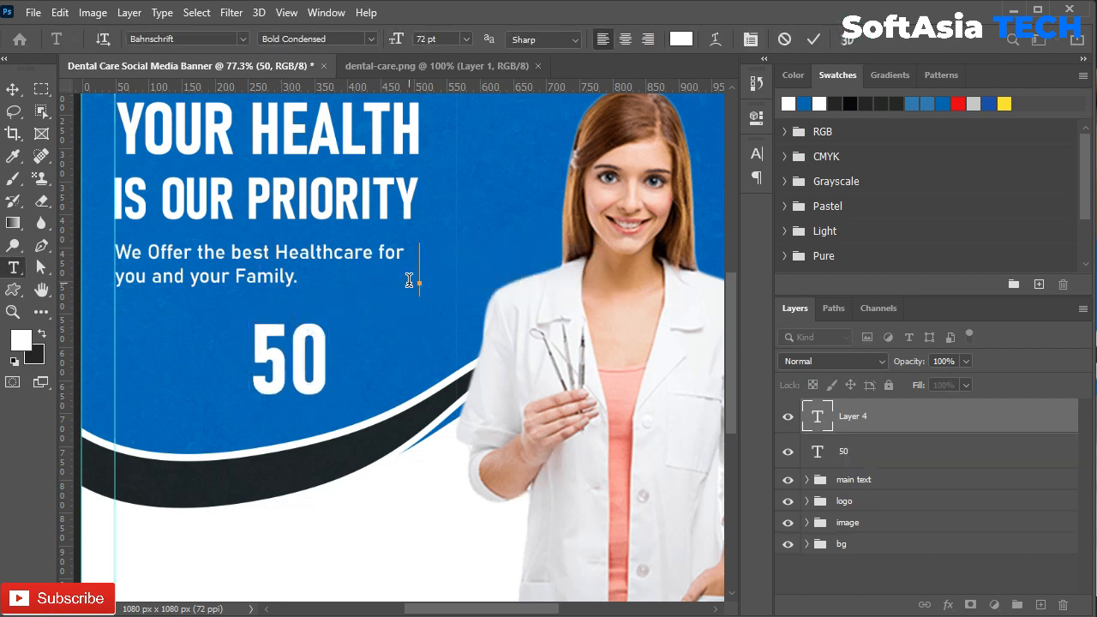
click(916, 432)
click(755, 155)
click(721, 197)
click(713, 214)
click(710, 146)
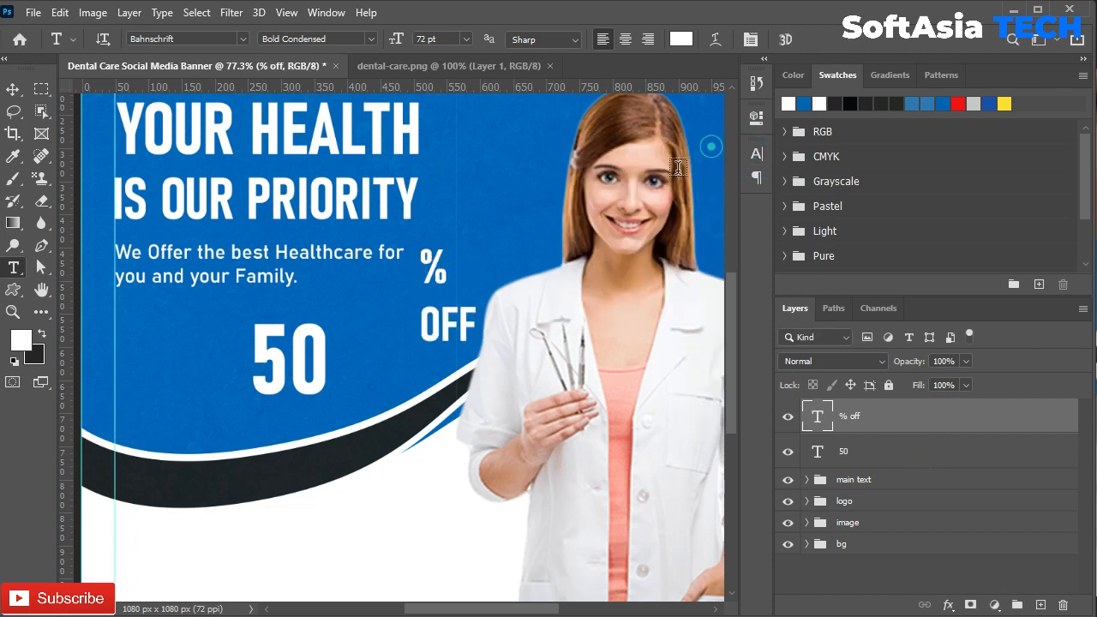
Step: Give the percent sign in the "% OFF" text a lighter font style
drag(443, 279, 419, 272)
click(756, 154)
click(725, 178)
click(752, 306)
click(705, 113)
click(895, 428)
Step: Shrink the "% OFF" text to about 45 pt and place it just to the right of "50" with a small gap
key(ctrl+t)
drag(476, 242, 456, 282)
scroll(348, 337, up, 4)
drag(475, 324, 344, 384)
key(Return)
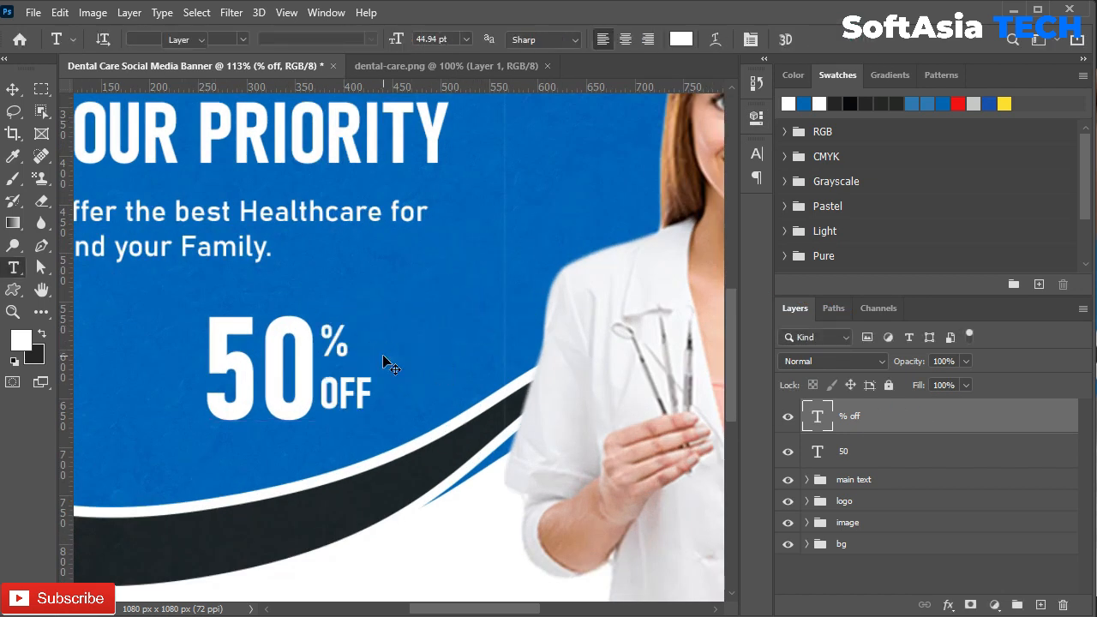
key(Right)
key(Right)
key(Right)
key(Right)
key(Right)
key(Right)
Step: Group the "50" and "% OFF" text layers under the name "discount"
shift+click(877, 456)
key(ctrl+g)
double_click(853, 410)
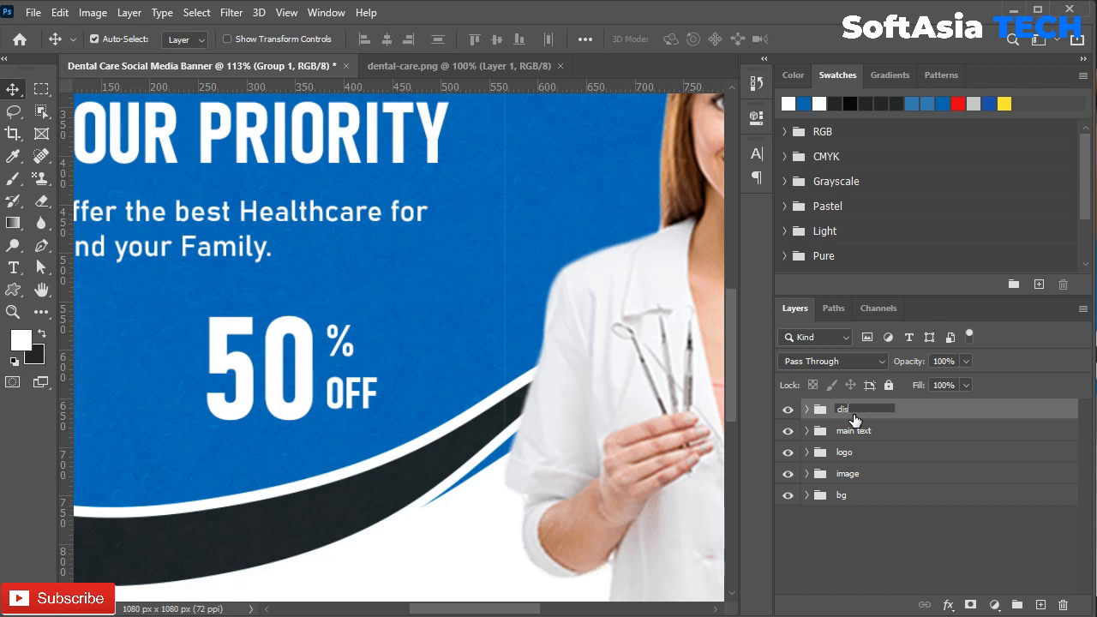
key(Return)
Step: Draw a blue rectangle about 175 x 45 px in the white area below the waves, aligned to the left margin guide
drag(279, 487, 365, 323)
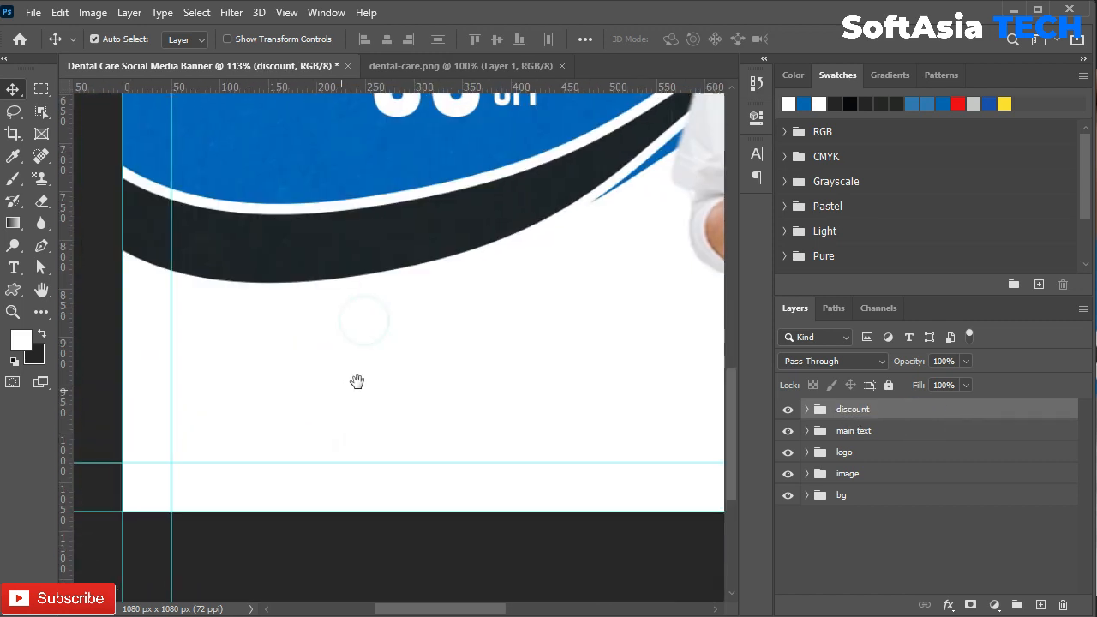
right_click(18, 286)
click(68, 291)
drag(161, 361, 331, 404)
click(516, 221)
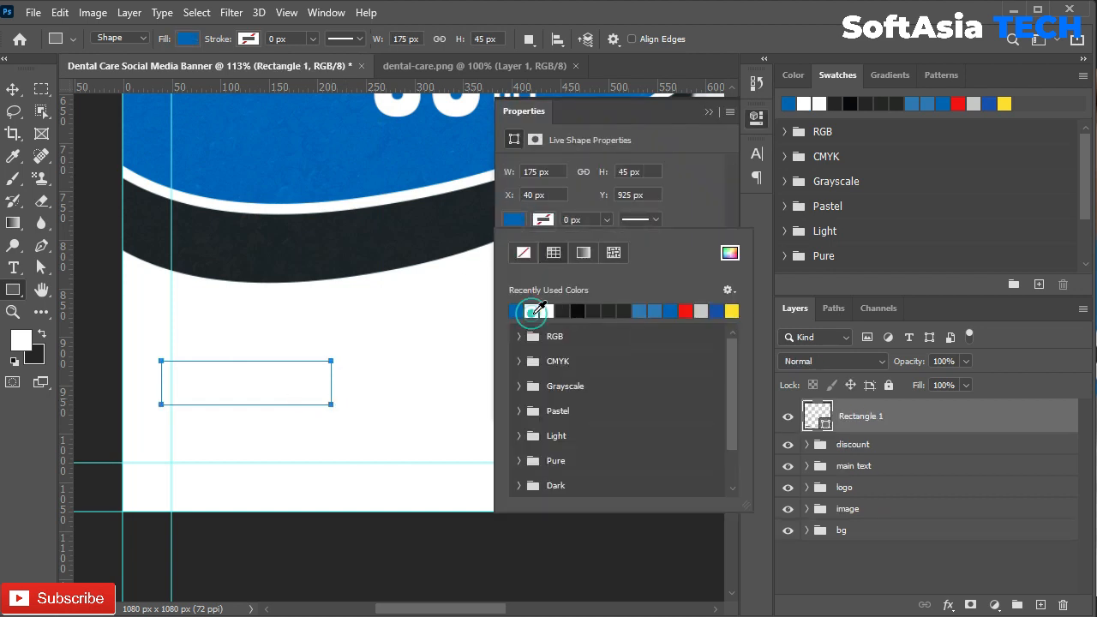
click(530, 312)
click(708, 111)
key(v)
drag(239, 377, 259, 381)
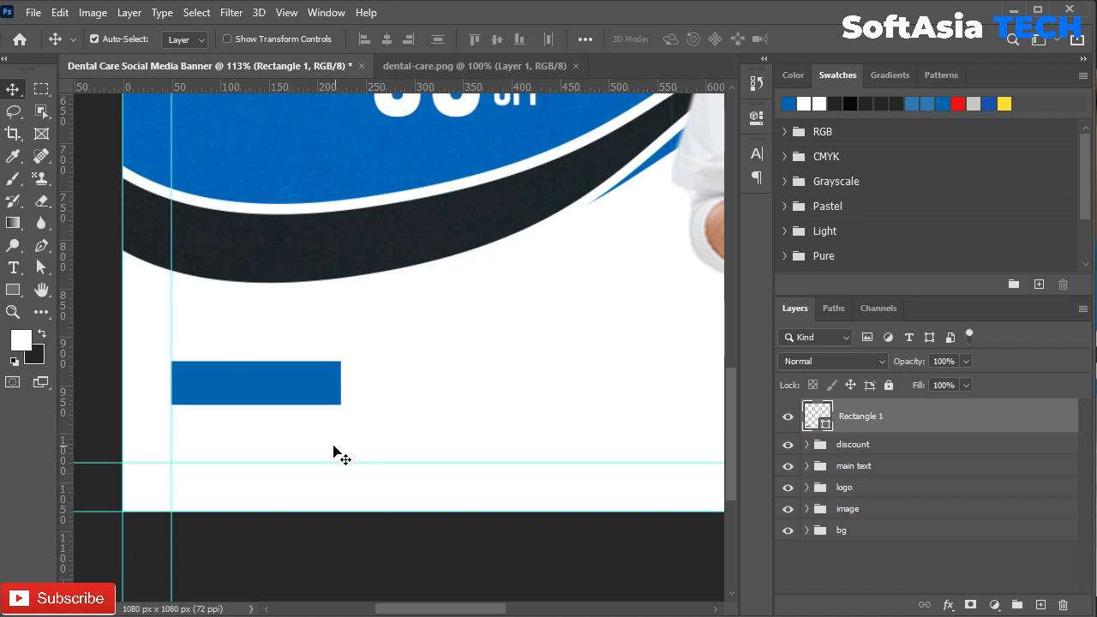
Step: Add the text "VISIT NOW", scale it to about 45%, and place it on the blue rectangle
key(t)
click(286, 195)
text(VISI)
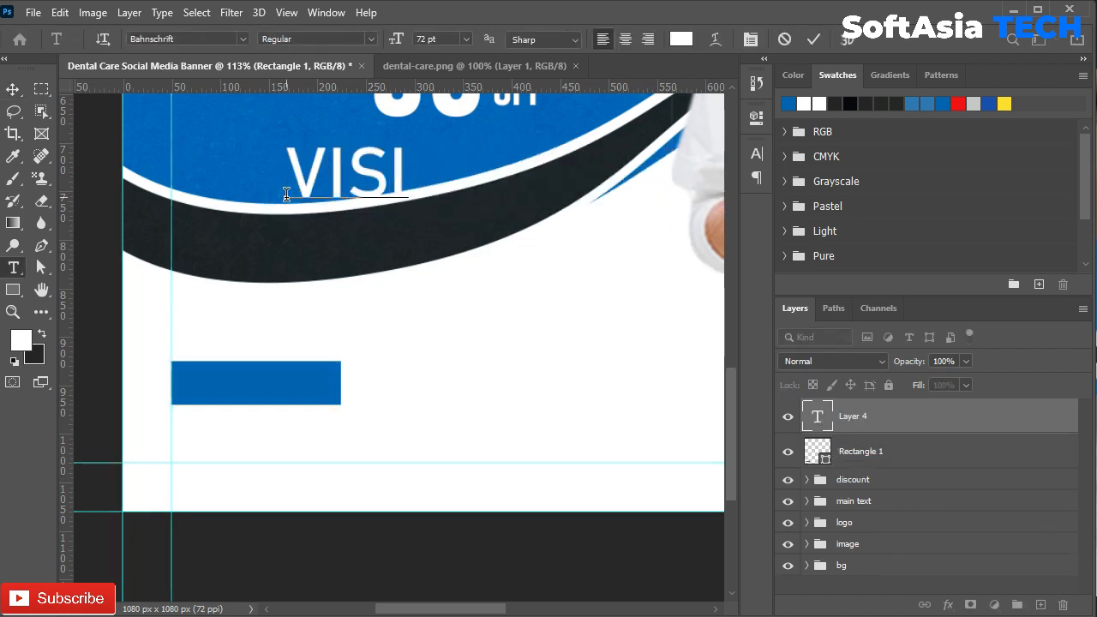
text(T NOW)
key(ctrl+Return)
key(ctrl+t)
drag(615, 139, 293, 387)
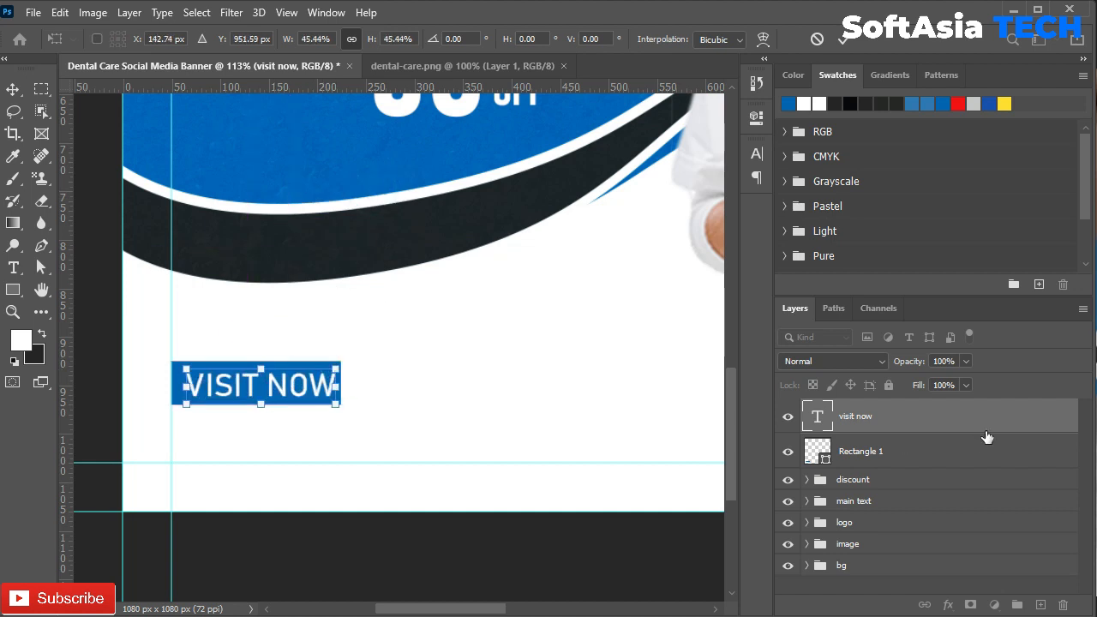
key(Return)
Step: Set the "VISIT NOW" text to the Bold font style
click(756, 154)
click(728, 179)
click(704, 387)
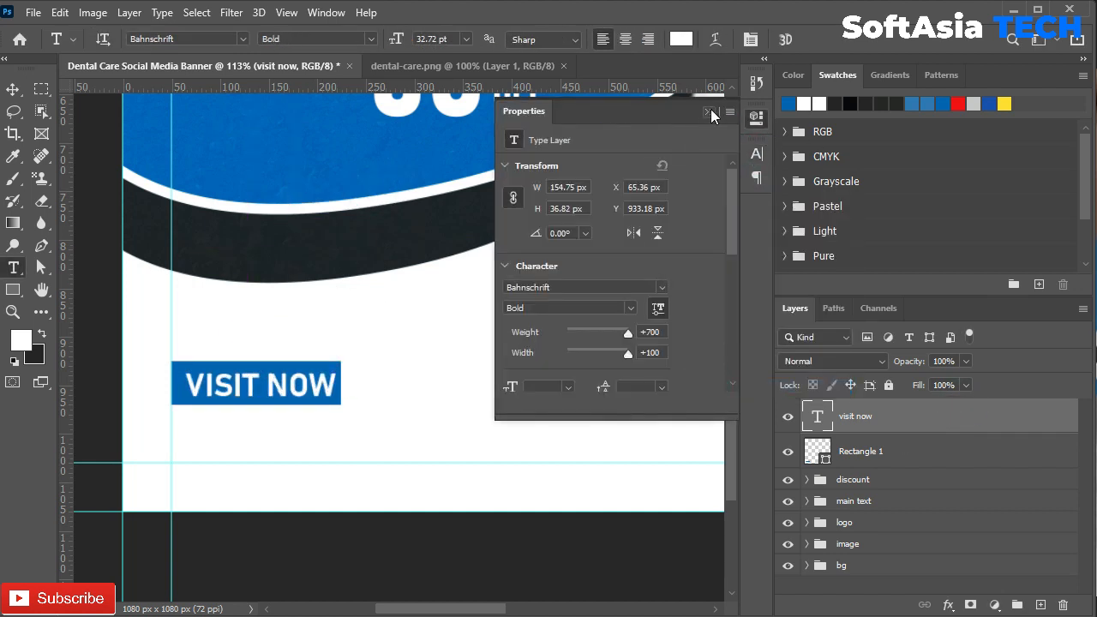
click(708, 112)
Step: Scale the "VISIT NOW" text to about 96% and centre it horizontally and vertically within the blue rectangle
key(v)
key(ctrl+t)
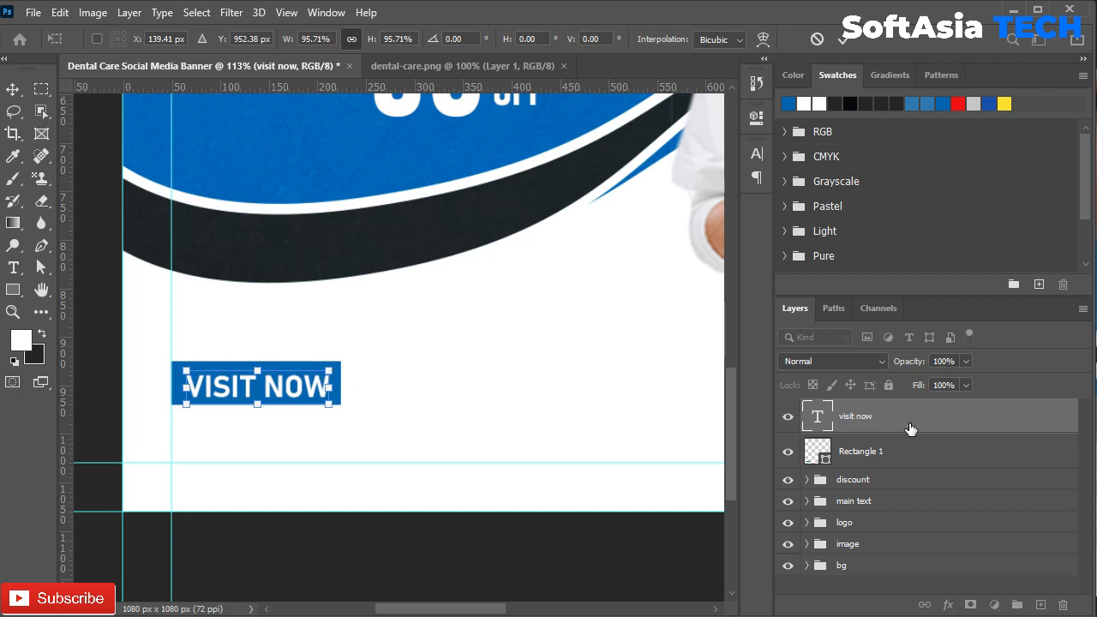
key(Return)
ctrl+click(818, 454)
click(386, 39)
click(493, 39)
key(ctrl+d)
Step: Group the "VISIT NOW" text and its rectangle under the name "botton"
scroll(226, 394, up, 3)
shift+click(921, 461)
key(ctrl+f)
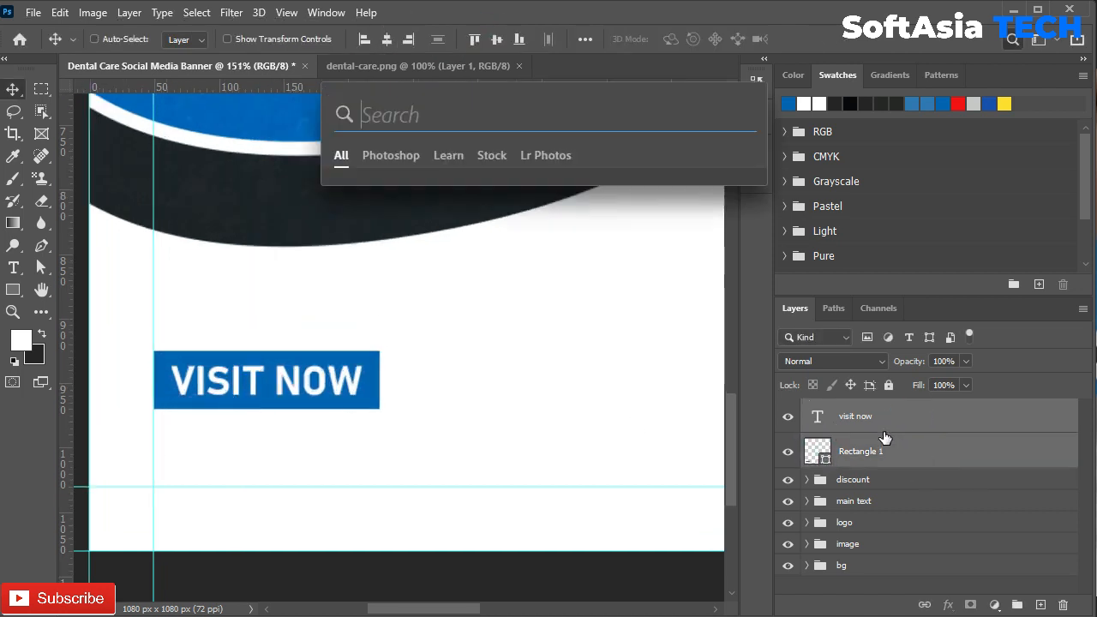
key(ctrl+r)
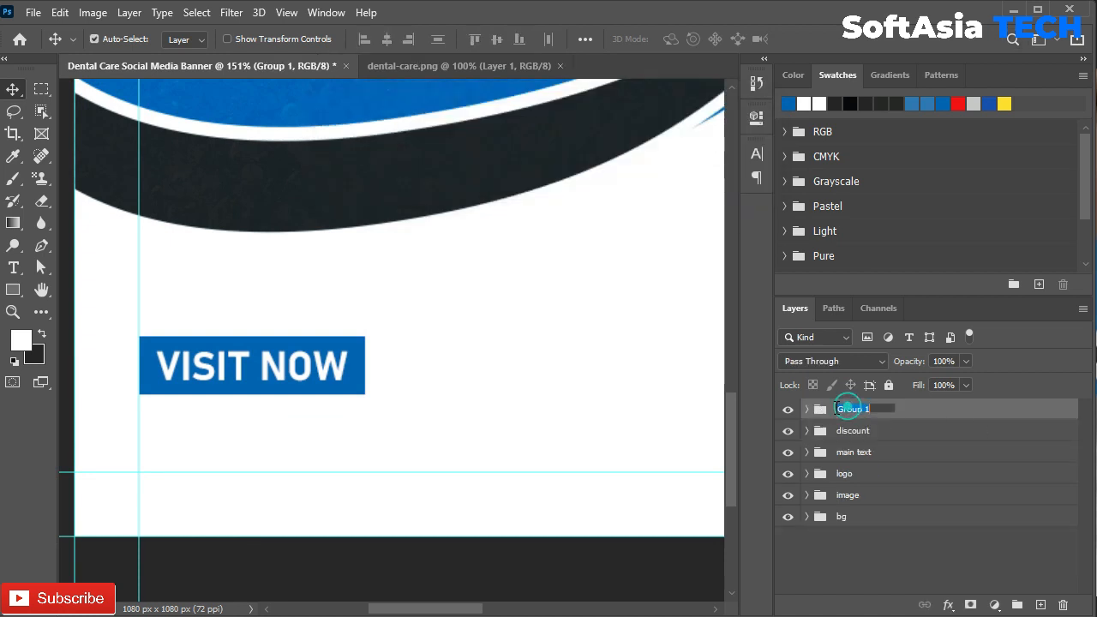
text(n)
key(Return)
Step: Add a new text layer below the "VISIT NOW" button and set its colour to black (000000)
drag(563, 440, 634, 334)
key(t)
click(355, 335)
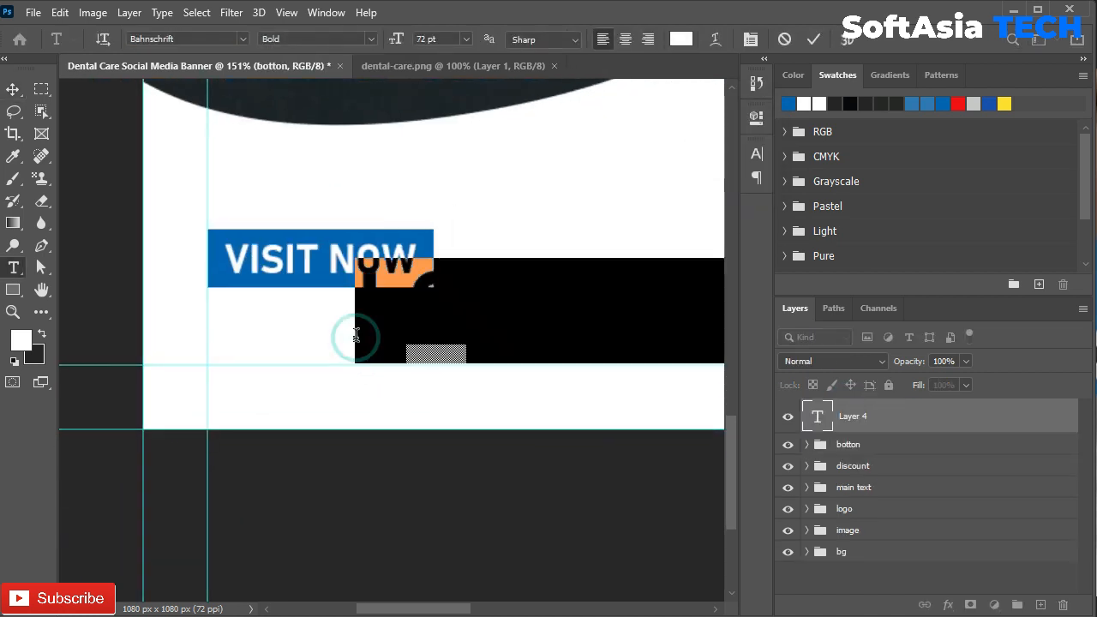
click(756, 155)
click(710, 251)
click(851, 103)
drag(800, 411, 716, 536)
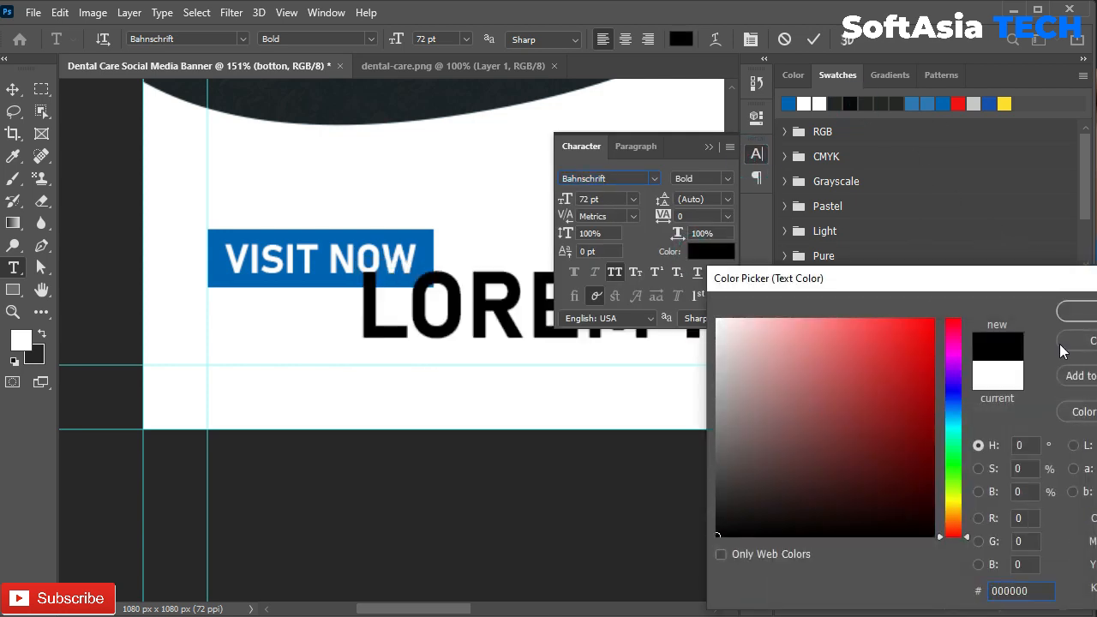
click(1076, 311)
click(708, 147)
click(887, 420)
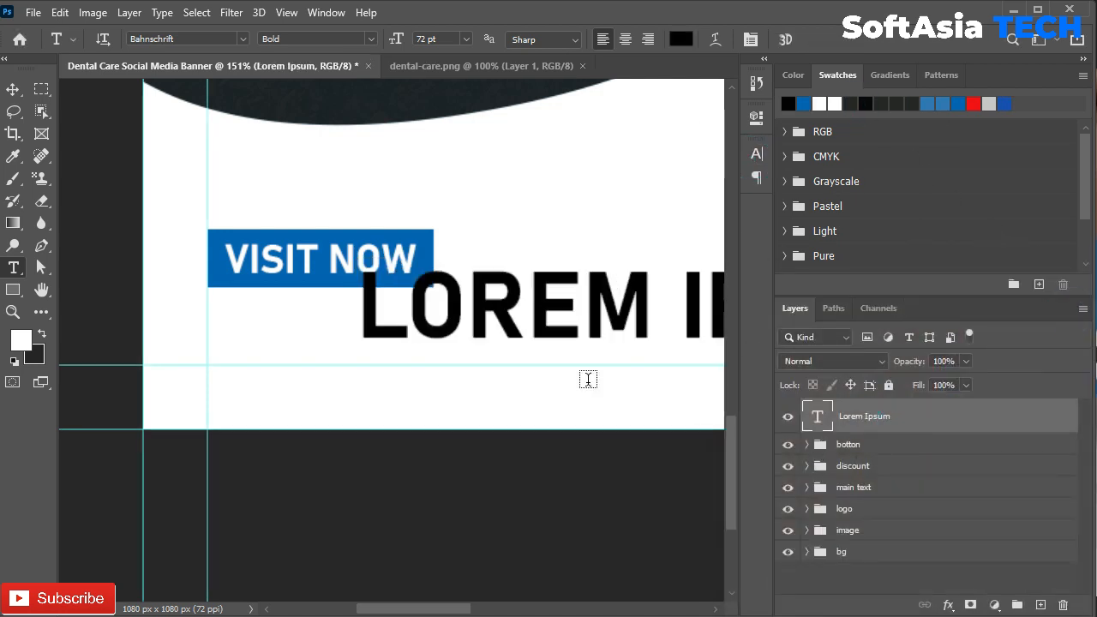
Step: Replace the placeholder text with the contact phone number
click(670, 321)
key(ctrl+a)
text(+3)
key(BackSpace)
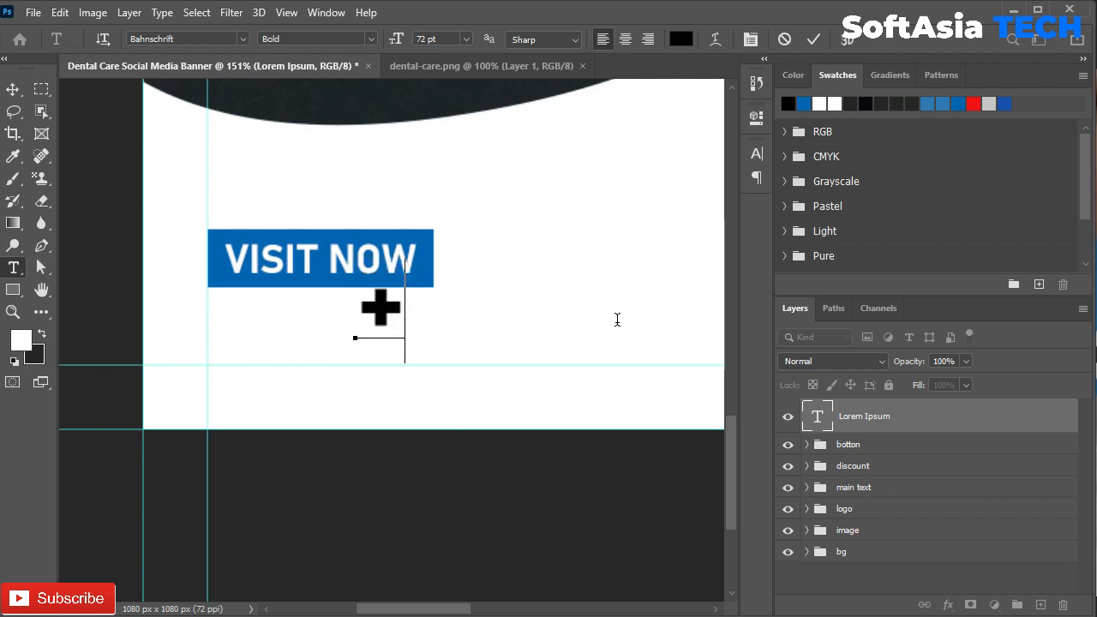
text(1223)
key(BackSpace)
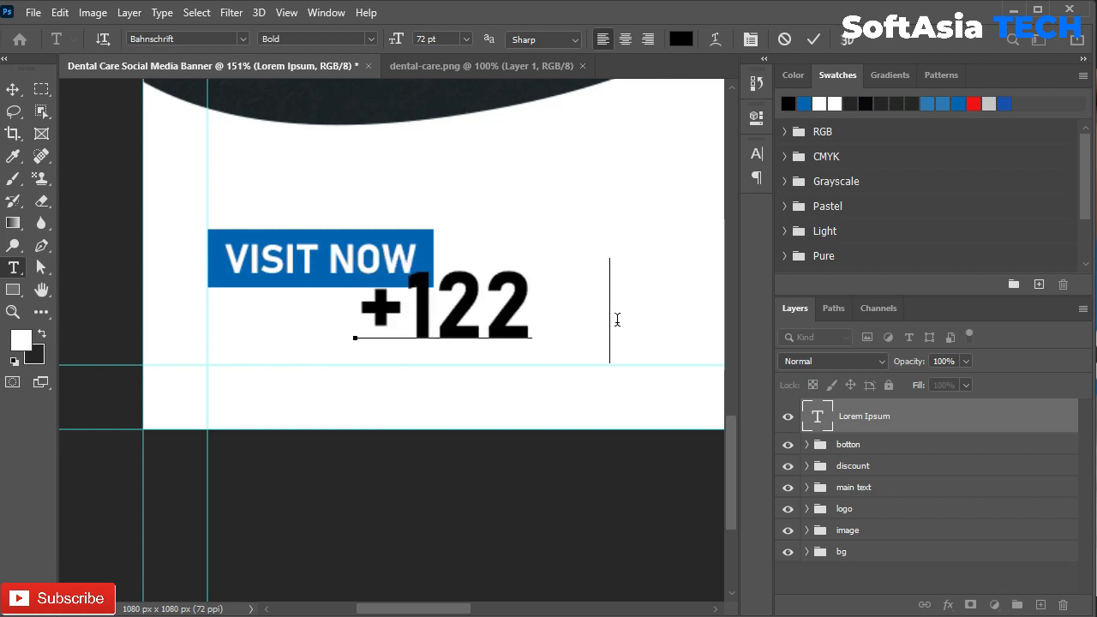
text(456)
click(894, 416)
Step: Shrink the phone number to about 30 pt and place it beneath the "VISIT NOW" button, along the left margin guide
key(ctrl+t)
drag(524, 314, 366, 342)
drag(194, 288, 485, 340)
drag(638, 354, 358, 311)
drag(489, 291, 449, 307)
click(844, 38)
click(755, 155)
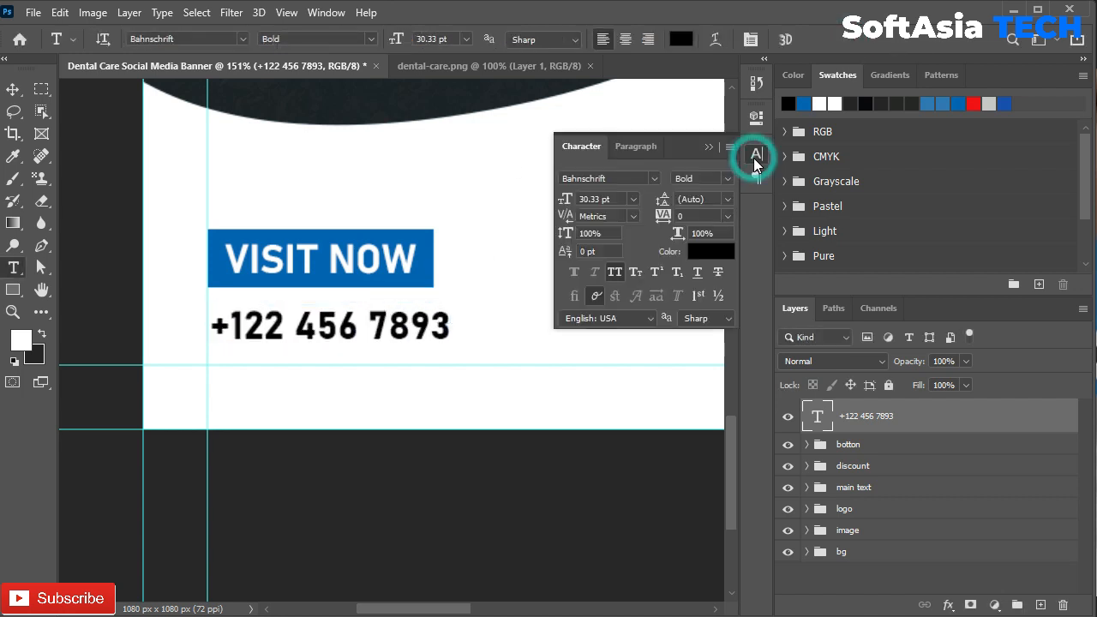
click(710, 147)
scroll(292, 355, up, 1)
scroll(297, 361, up, 1)
key(v)
drag(400, 357, 400, 356)
scroll(421, 382, down, 3)
Step: Apply a grey (989798) Color Overlay to the white background layer in the bg group
click(554, 341)
scroll(554, 342, down, 2)
scroll(844, 563, down, 3)
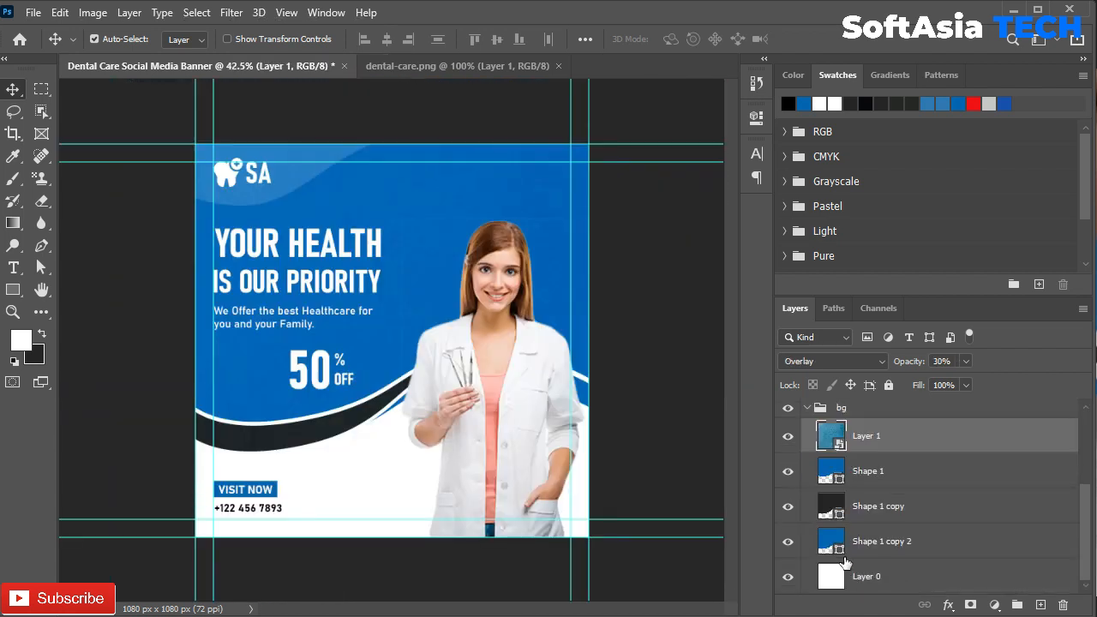
click(836, 582)
double_click(932, 582)
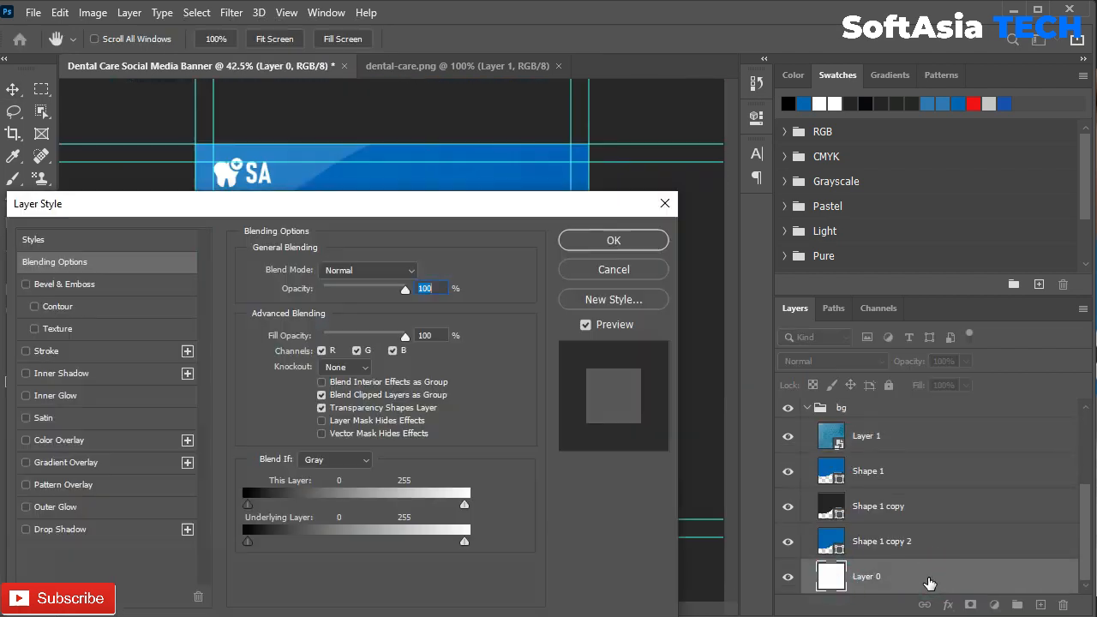
click(38, 440)
click(421, 272)
drag(754, 394, 717, 406)
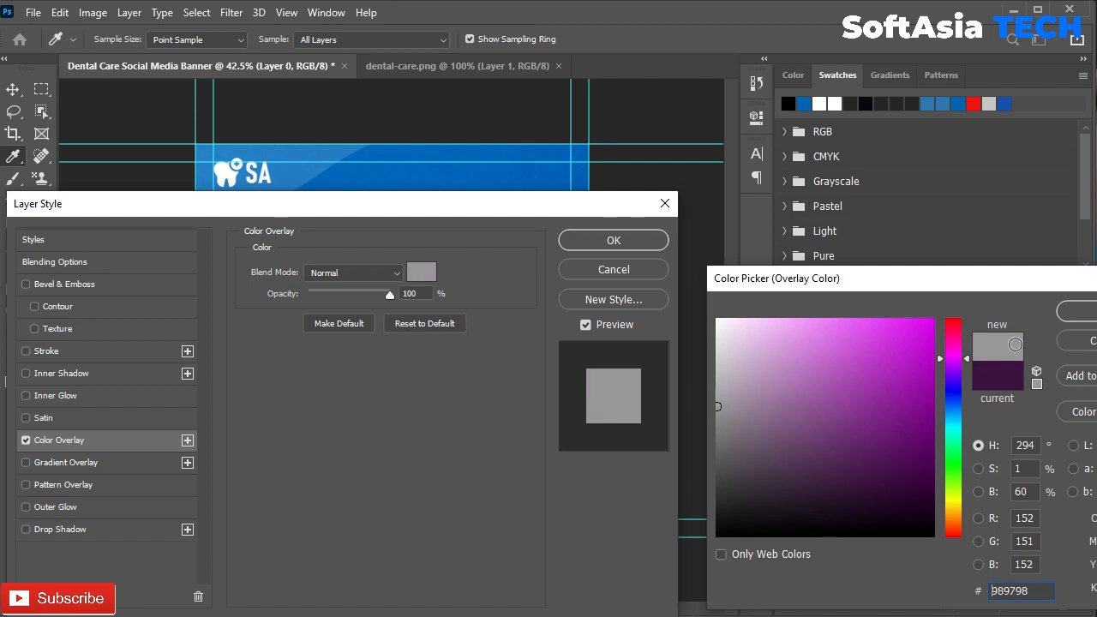
key(Return)
click(572, 245)
Step: Lighten the white background layer's Color Overlay to d6d6d6
scroll(858, 572, down, 1)
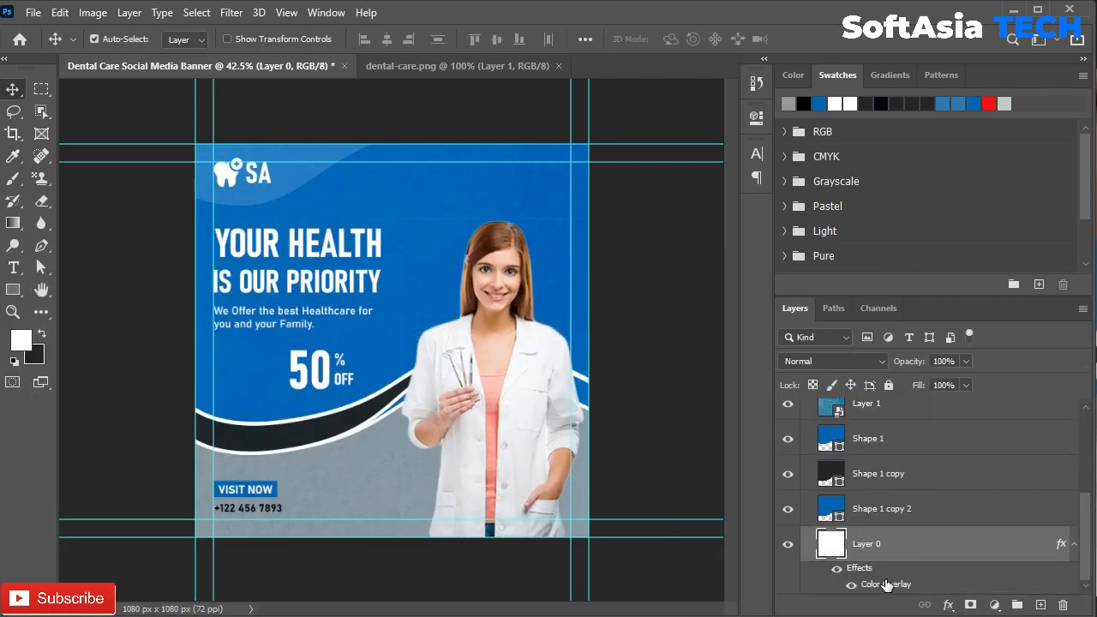
double_click(897, 590)
click(421, 273)
click(718, 350)
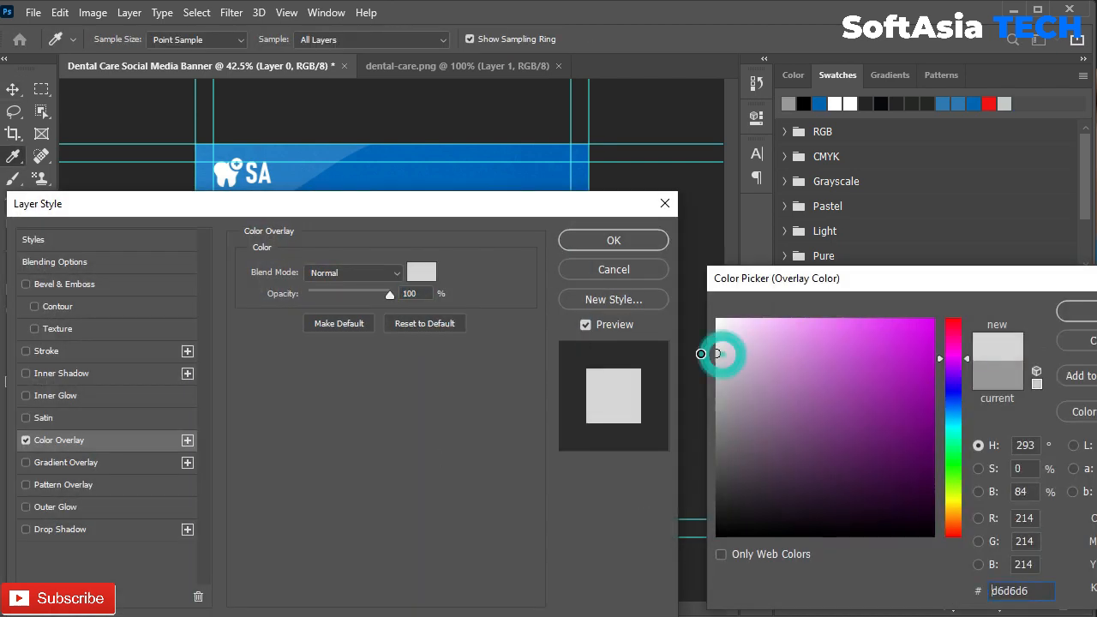
click(1076, 314)
key(Return)
scroll(286, 463, up, 4)
drag(303, 492, 355, 318)
scroll(282, 348, down, 4)
scroll(292, 351, up, 2)
drag(310, 363, 425, 255)
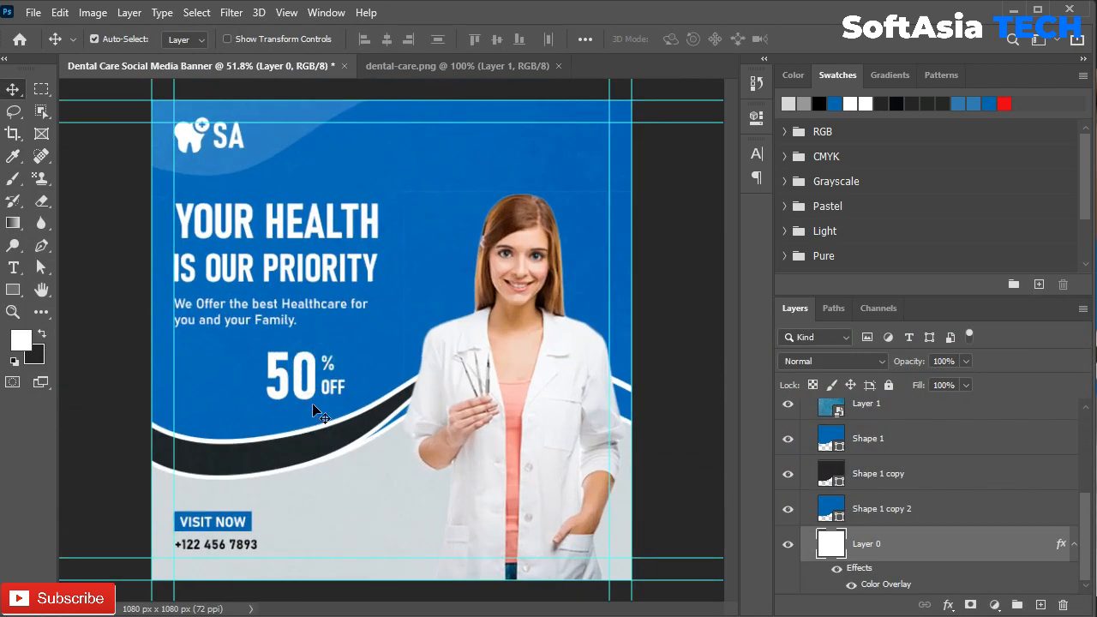
scroll(396, 347, down, 2)
scroll(836, 414, up, 3)
Step: Enlarge the phone number text beneath the "VISIT NOW" button so it extends past the button's width
click(807, 480)
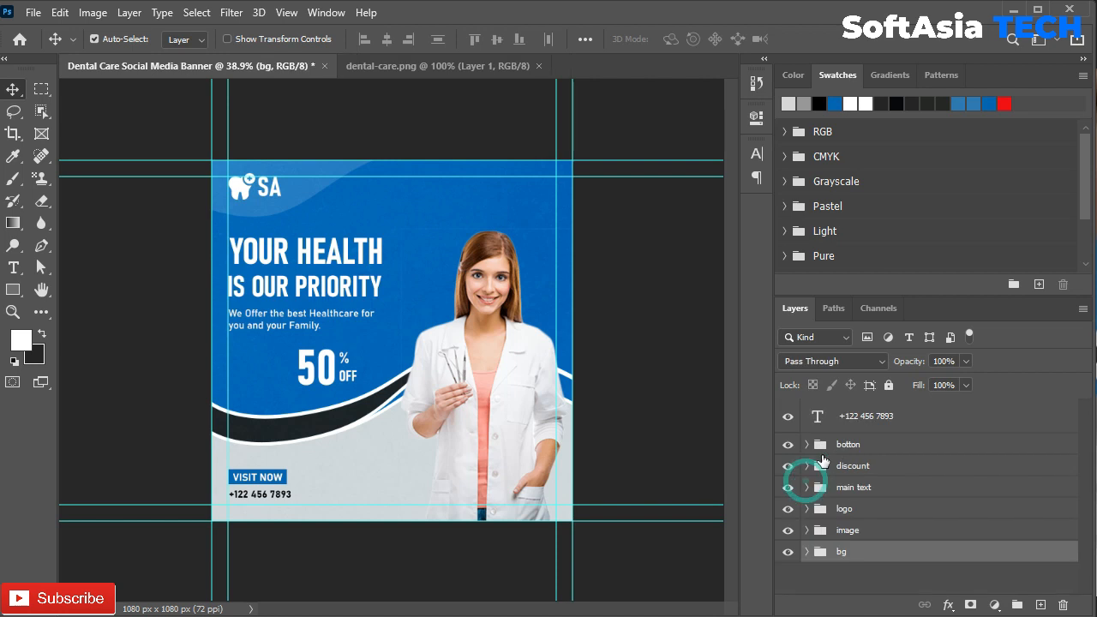
click(867, 418)
scroll(235, 489, up, 4)
drag(233, 494, 382, 317)
scroll(355, 396, up, 5)
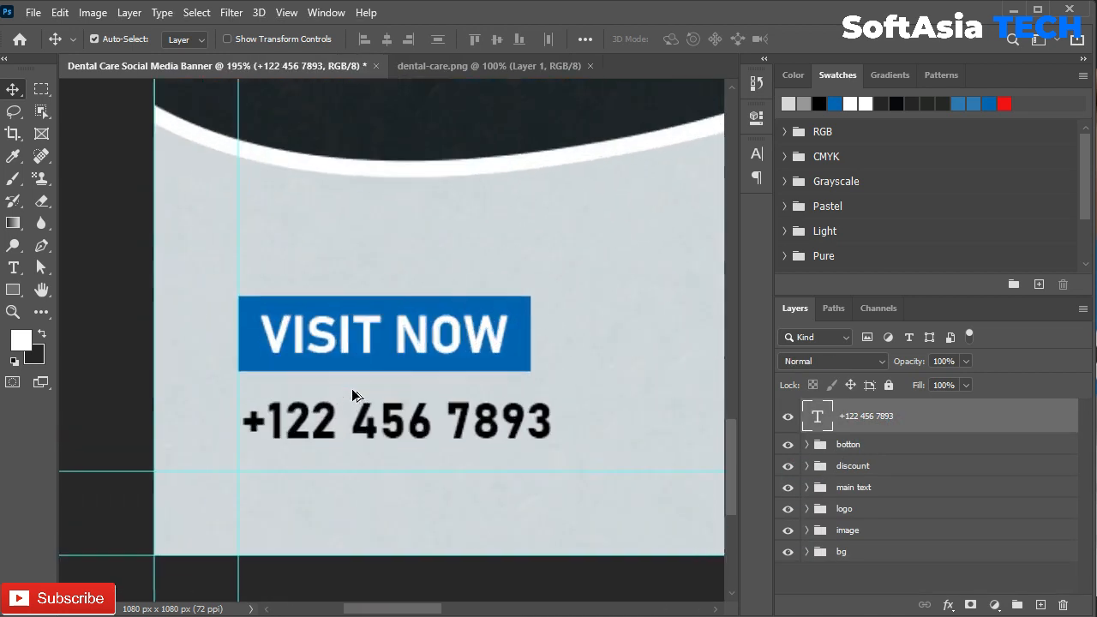
key(ctrl+t)
drag(558, 400, 596, 386)
key(Return)
Step: Scale the blue rectangle behind "VISIT NOW" down to about 93% around its centre
click(875, 441)
click(806, 444)
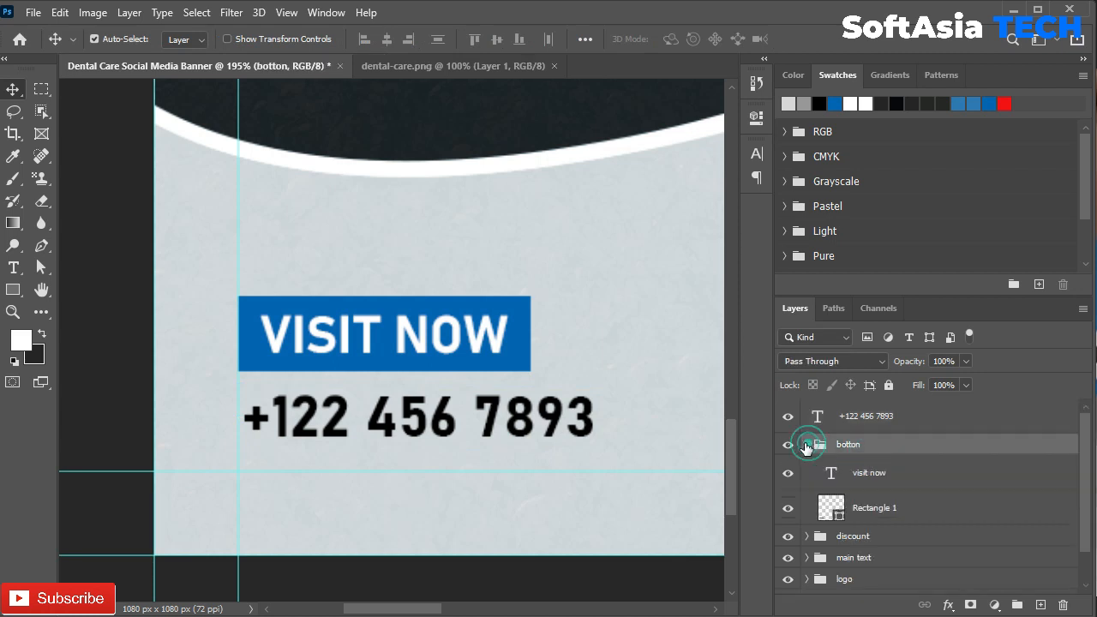
click(856, 508)
key(ctrl+t)
drag(531, 334, 520, 330)
drag(239, 333, 246, 331)
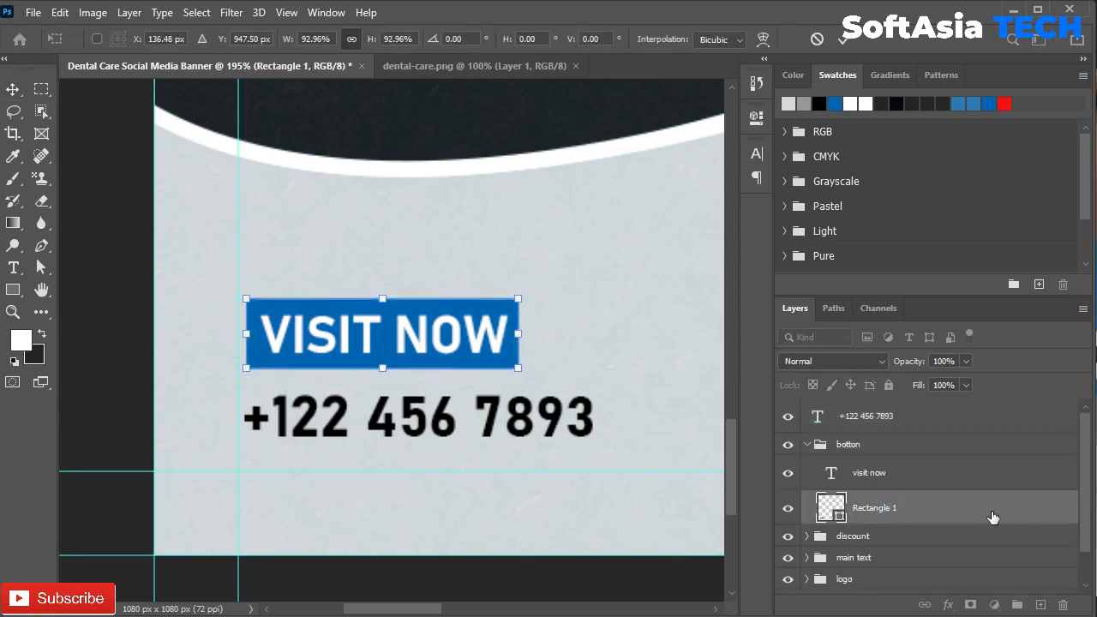
key(Return)
ctrl+click(830, 507)
click(497, 39)
key(ctrl+d)
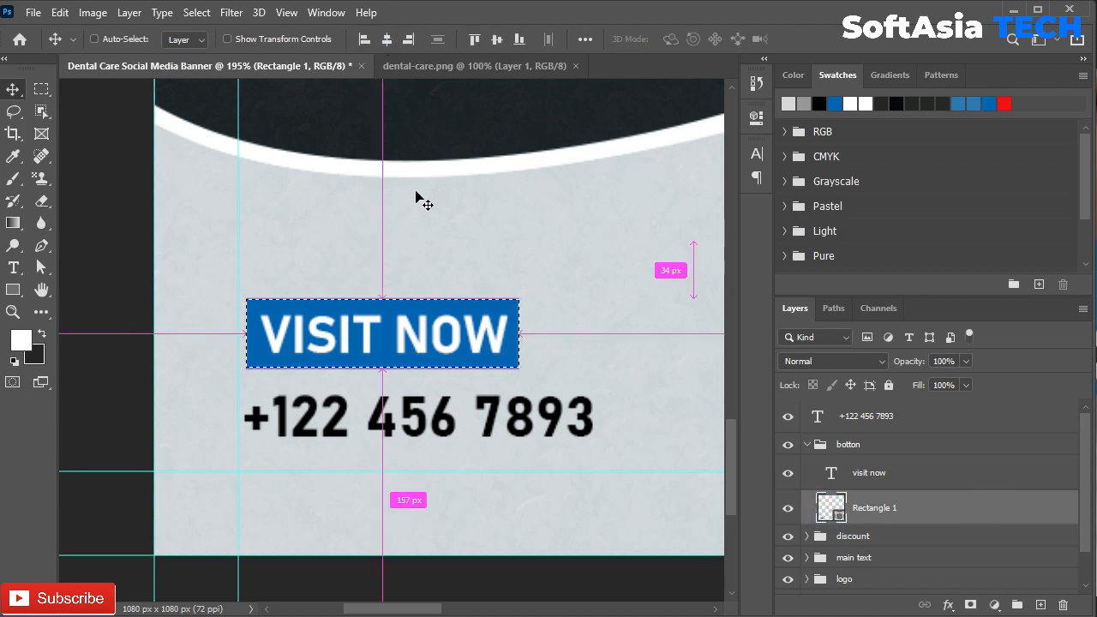
Step: Shift the "VISIT NOW" button group and the phone number left to line up with the margin guide
click(809, 448)
key(Left)
key(Left)
key(Left)
key(Left)
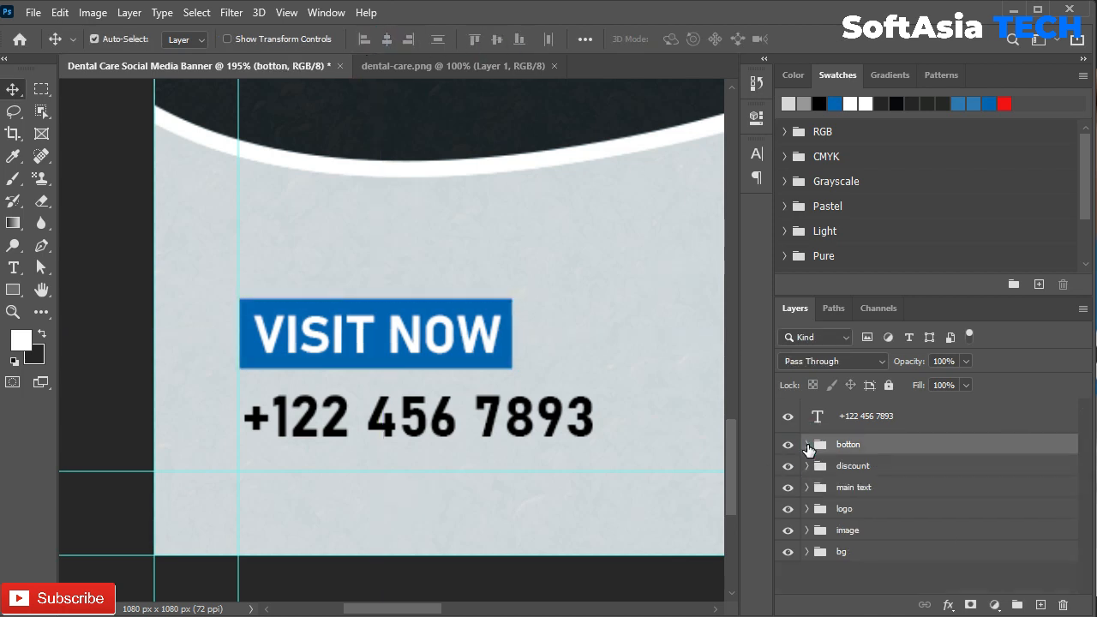
drag(383, 429, 377, 428)
Step: Add a Drop Shadow to the blue rectangle behind "VISIT NOW" and collapse the botton group
click(850, 445)
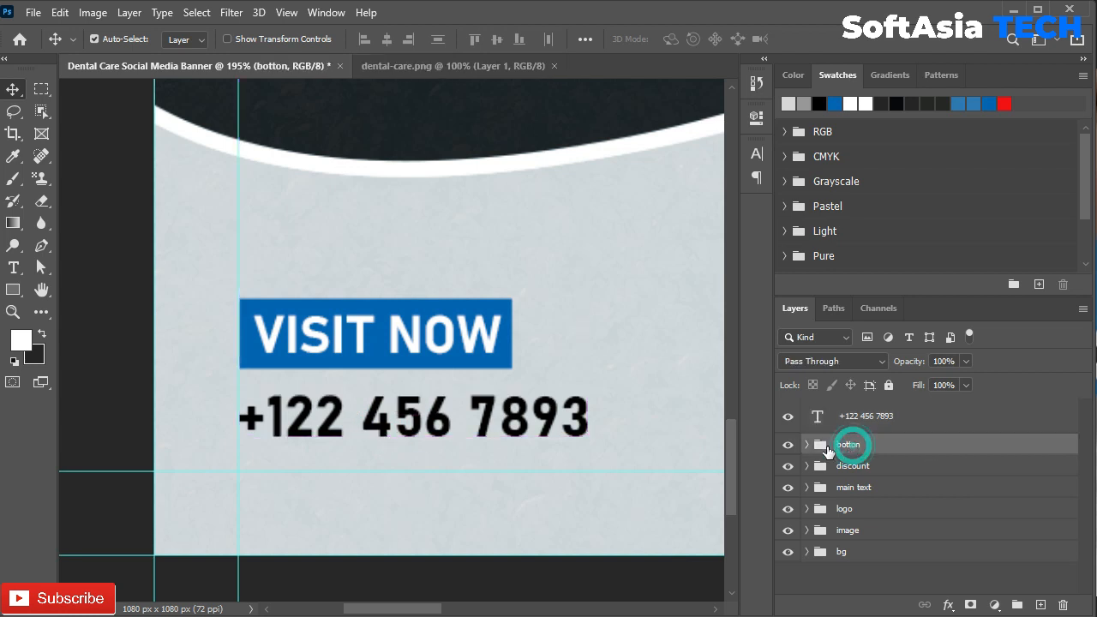
click(807, 444)
click(942, 471)
double_click(943, 472)
drag(131, 224, 637, 6)
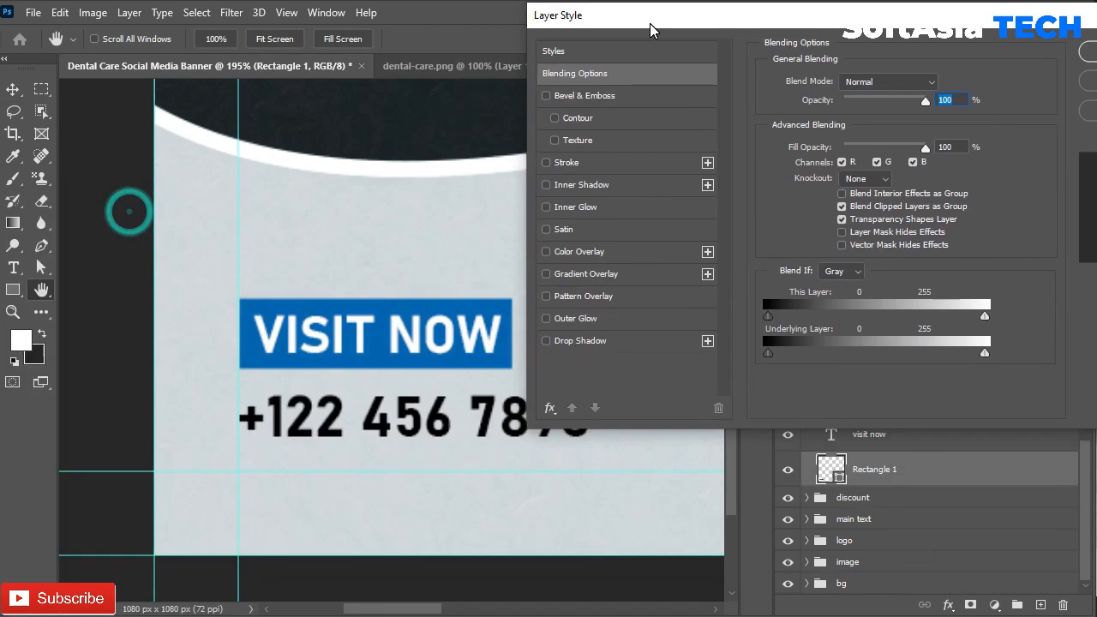
click(567, 343)
drag(829, 197, 822, 160)
click(1088, 53)
click(1075, 470)
click(806, 405)
Step: Enlarge the phone number slightly, keeping its start on the left margin guide
click(871, 412)
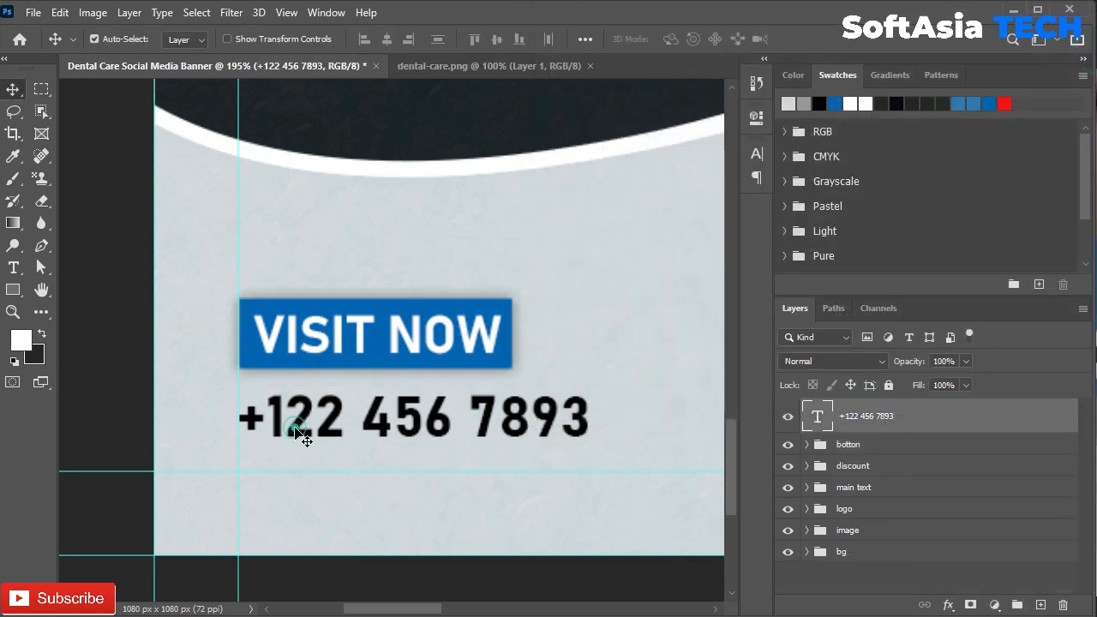
key(ctrl+t)
drag(593, 386, 601, 382)
click(844, 39)
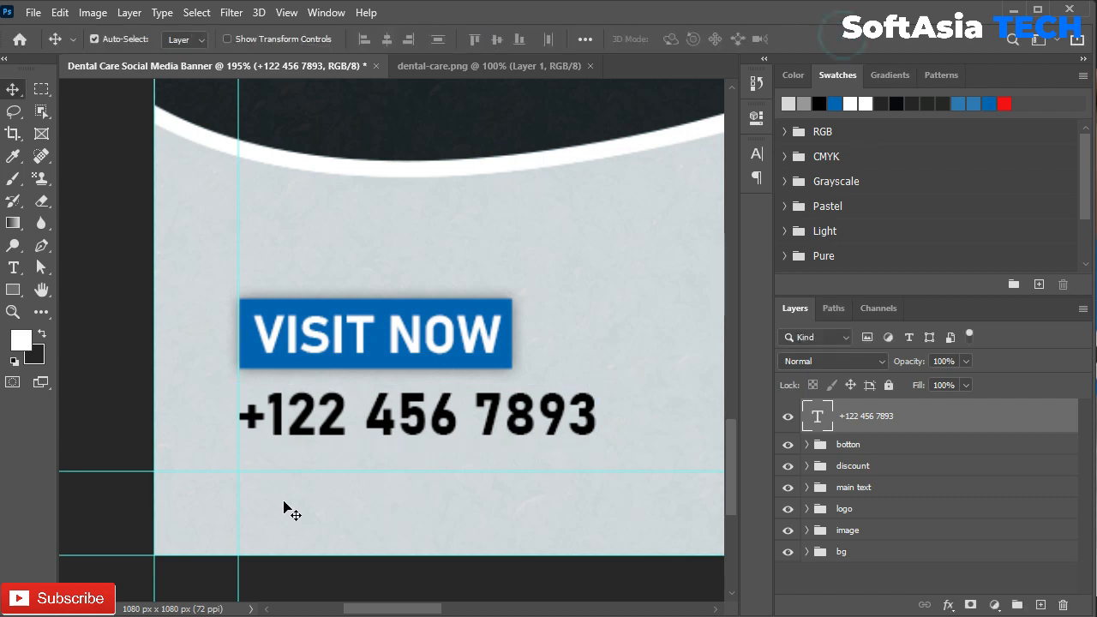
key(t)
click(352, 249)
key(BackSpace)
scroll(242, 287, down, 2)
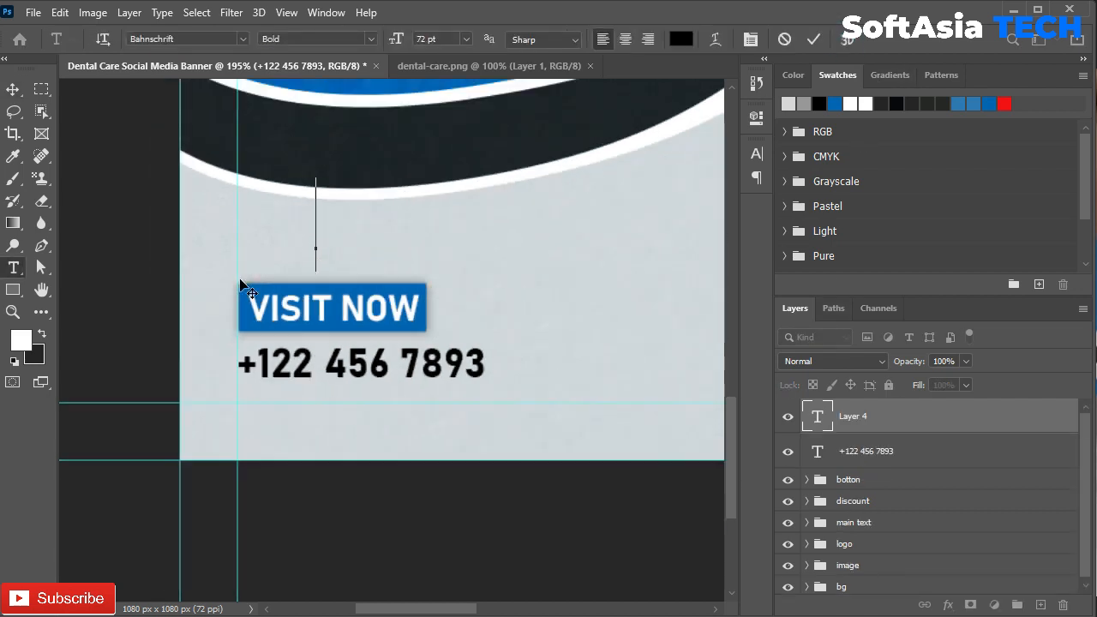
scroll(242, 283, down, 3)
text(WWW.SOFTASIA)
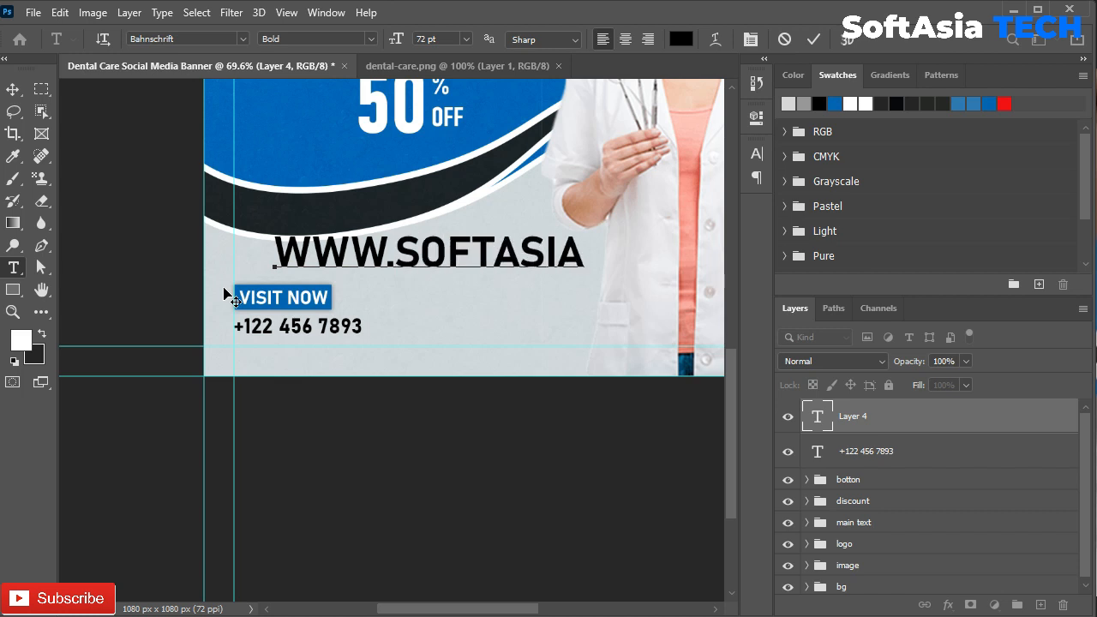
click(904, 418)
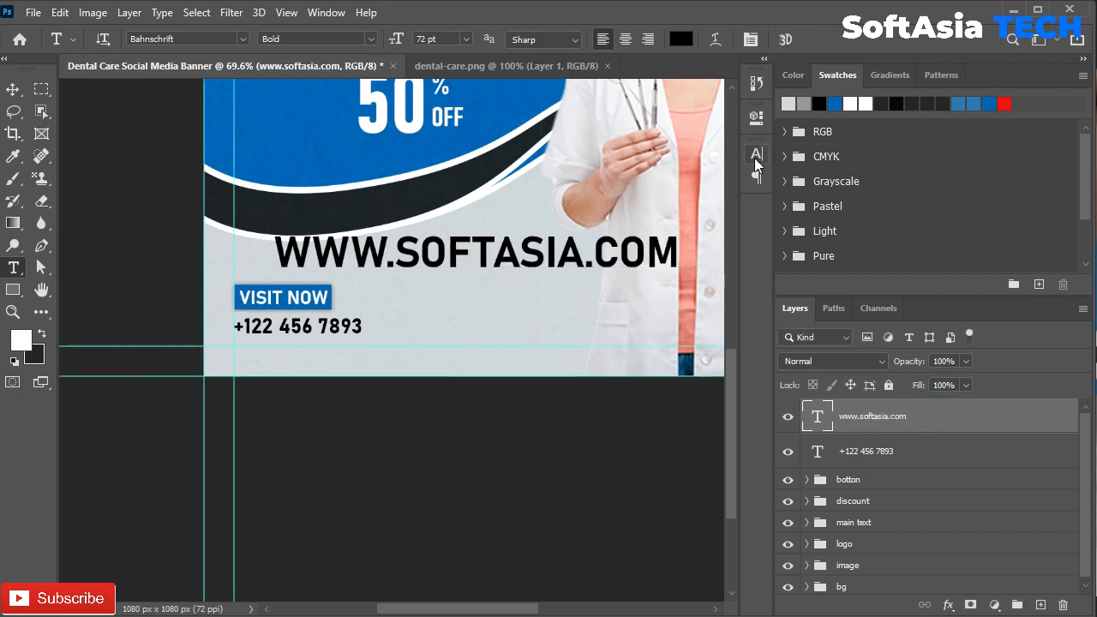
Step: Set the website text's font style to Regular
click(756, 155)
click(727, 178)
click(741, 306)
click(709, 112)
Step: Colour the word "SOFTASIA" in the website text with the banner's blue (0068c0)
drag(581, 260, 397, 261)
click(680, 38)
click(300, 146)
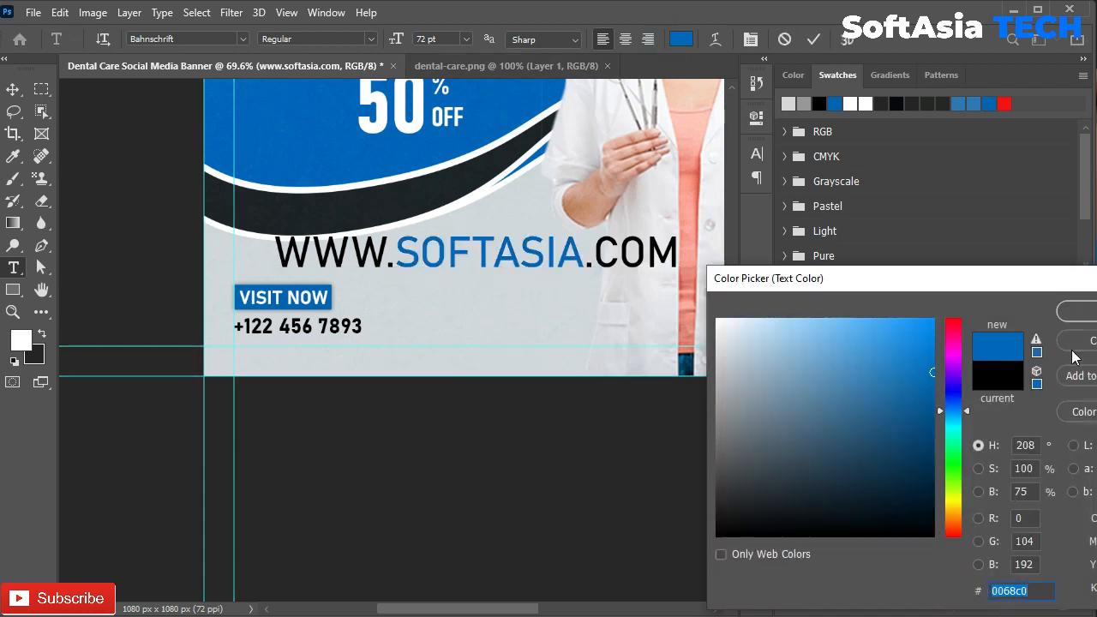
click(1071, 310)
click(951, 414)
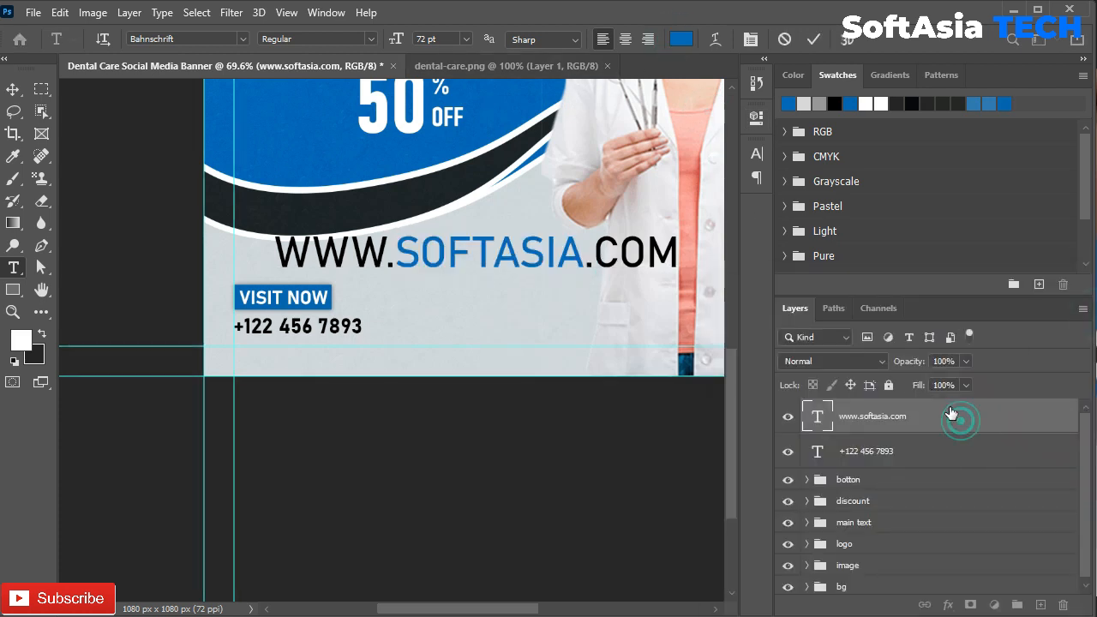
Step: Set the website text's tracking to 200
click(751, 156)
click(727, 178)
click(686, 139)
click(727, 216)
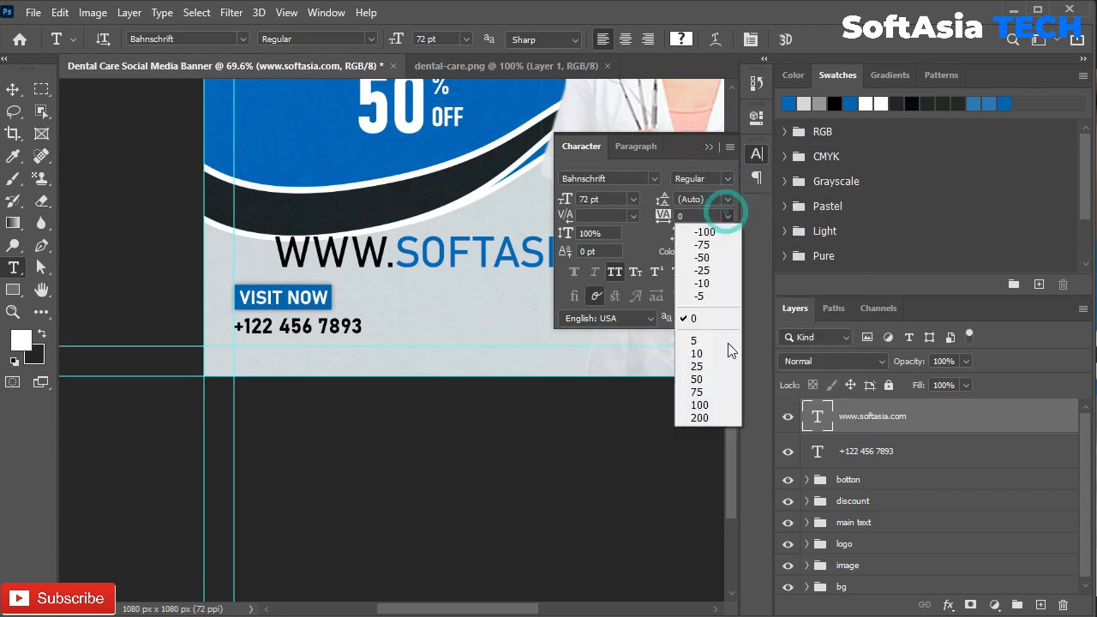
click(728, 415)
click(708, 147)
Step: Scale the website text down to about 26% and place it beneath the phone number on the lower margin guide
key(ctrl+t)
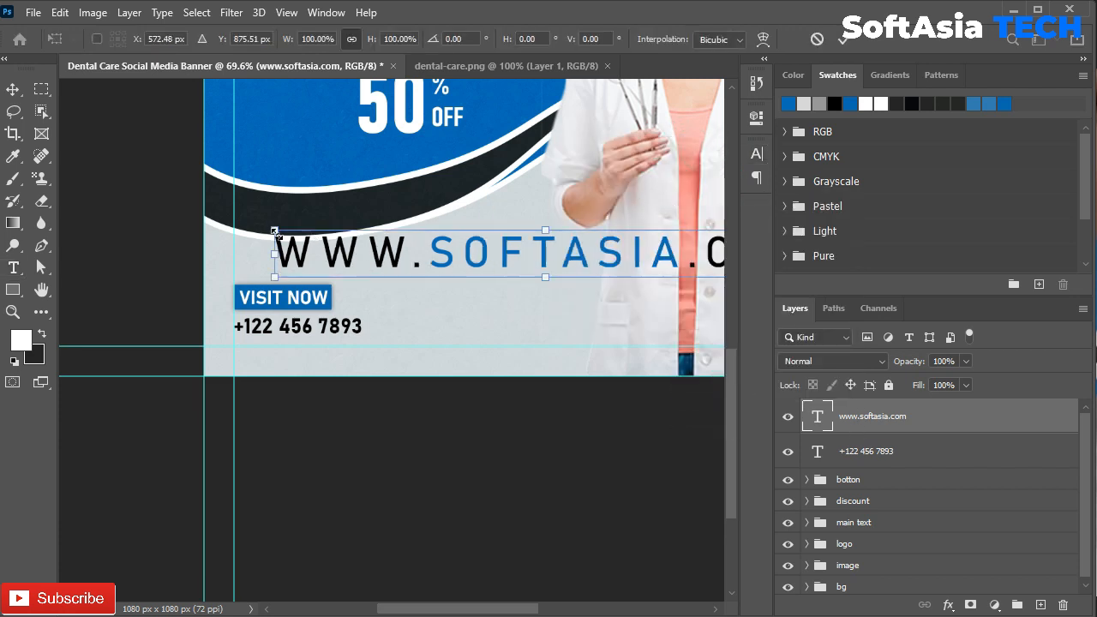
drag(275, 231, 549, 254)
drag(633, 273, 316, 353)
scroll(282, 338, up, 4)
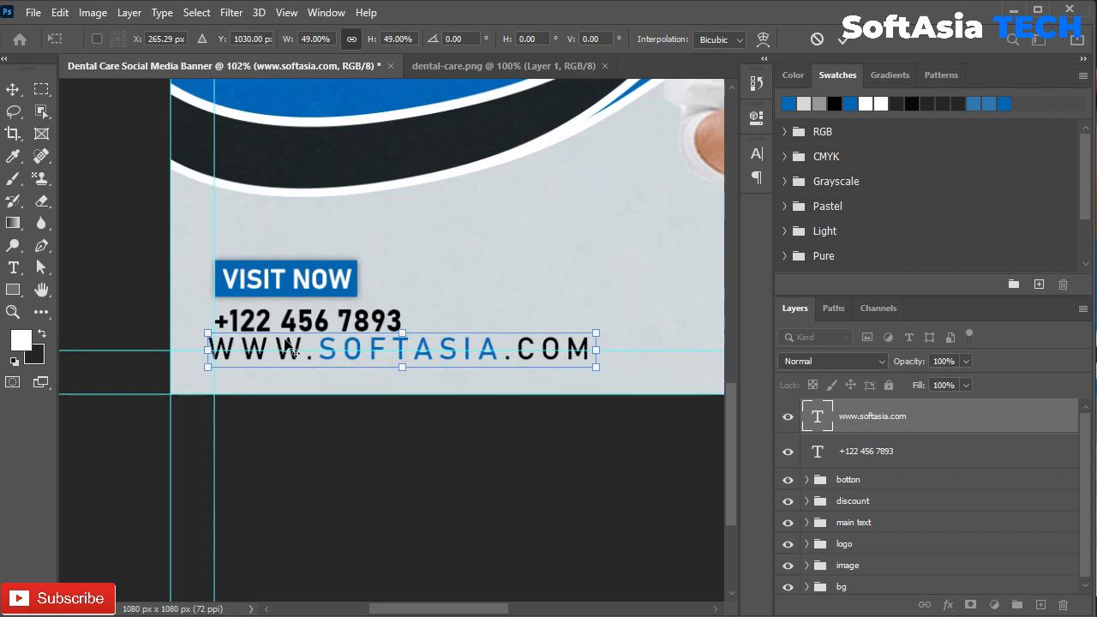
scroll(286, 345, up, 3)
drag(137, 323, 414, 347)
drag(553, 375, 290, 364)
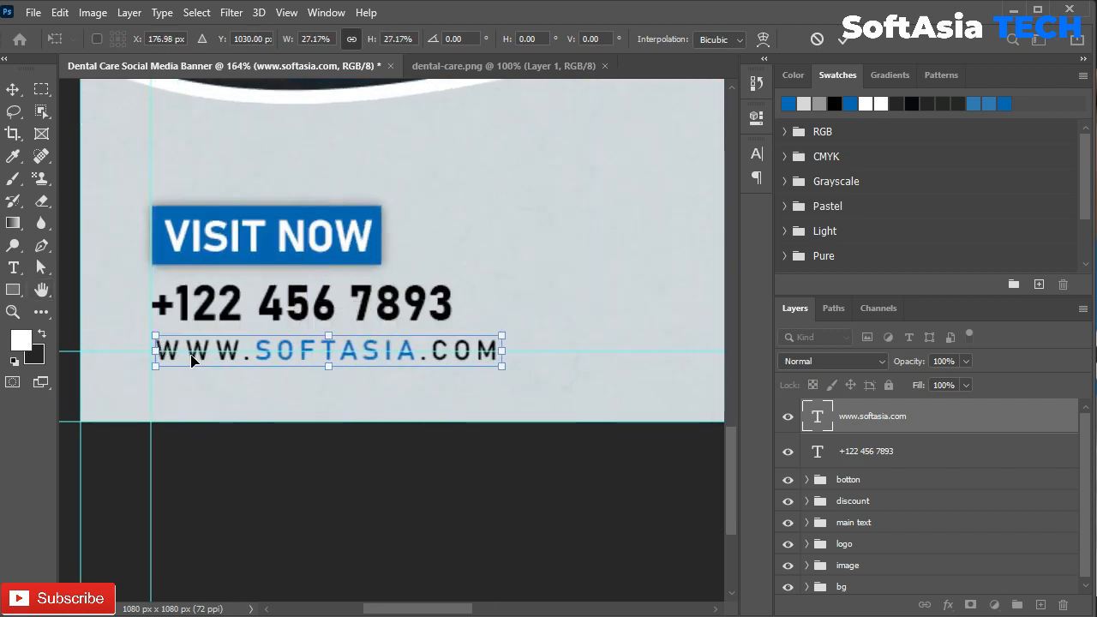
drag(156, 334, 173, 331)
click(969, 425)
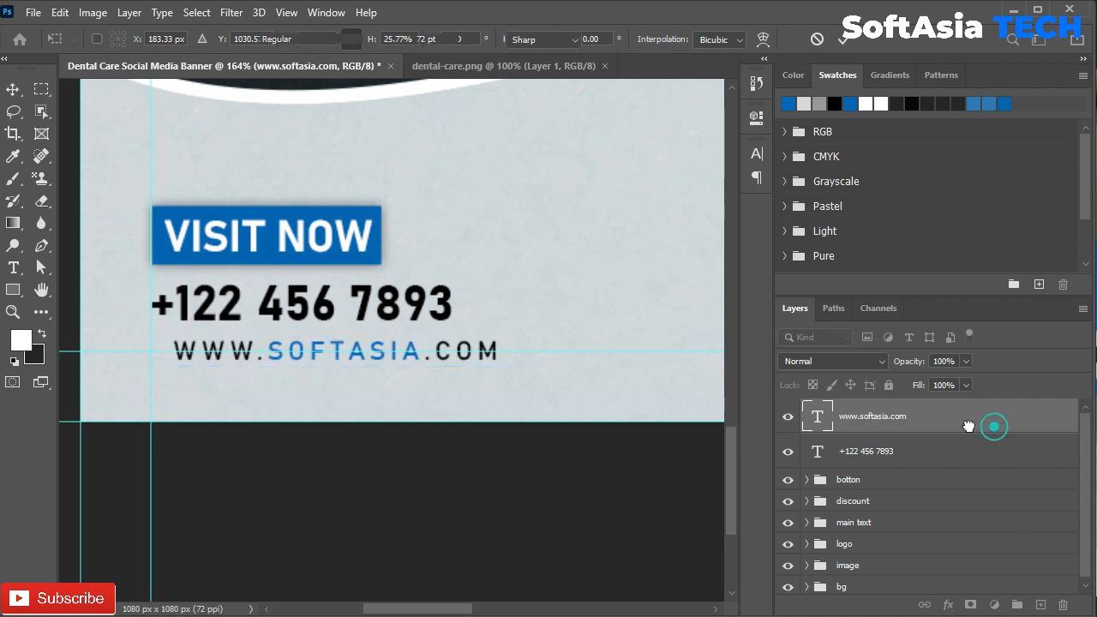
Step: Move the "VISIT NOW" button group up 20 px, away from the phone number
key(v)
click(318, 314)
click(861, 480)
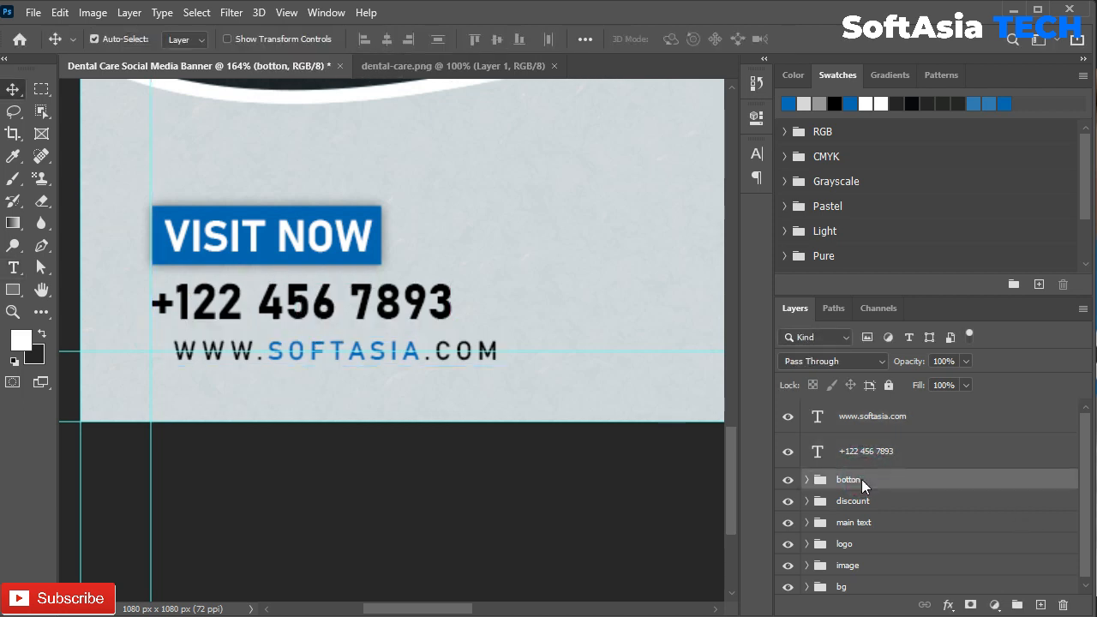
key(shift+Up)
key(shift+Up)
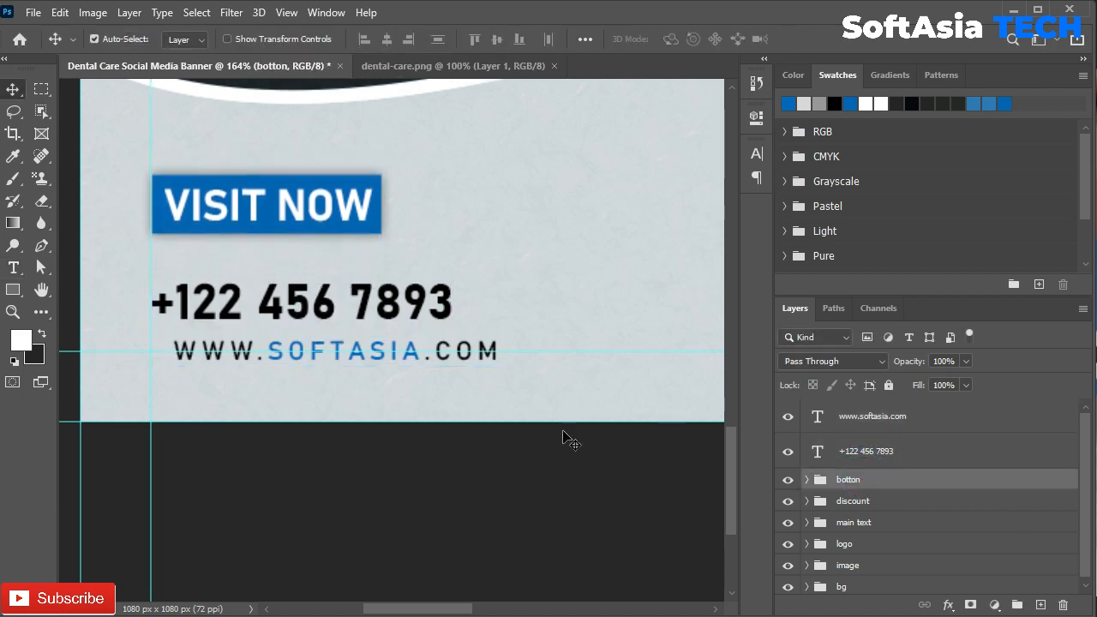
Step: Raise the phone number closer to the "VISIT NOW" button and nudge it slightly left
click(218, 310)
key(Up)
key(Up)
key(Up)
key(Up)
key(Up)
key(Up)
key(Up)
key(Up)
key(Up)
key(Up)
key(Up)
key(Up)
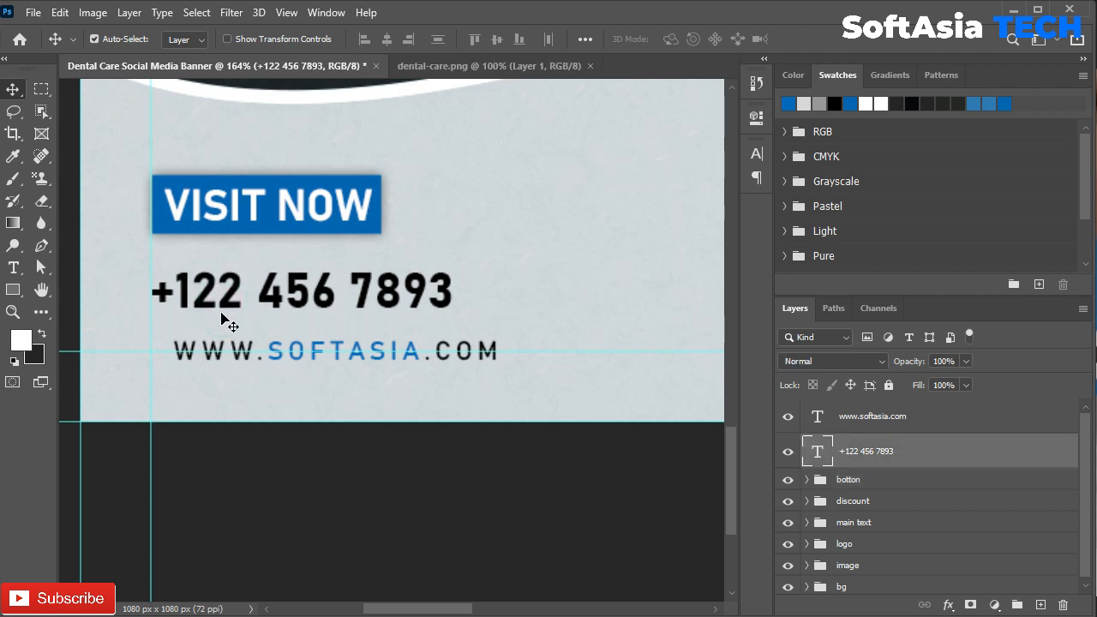
key(Left)
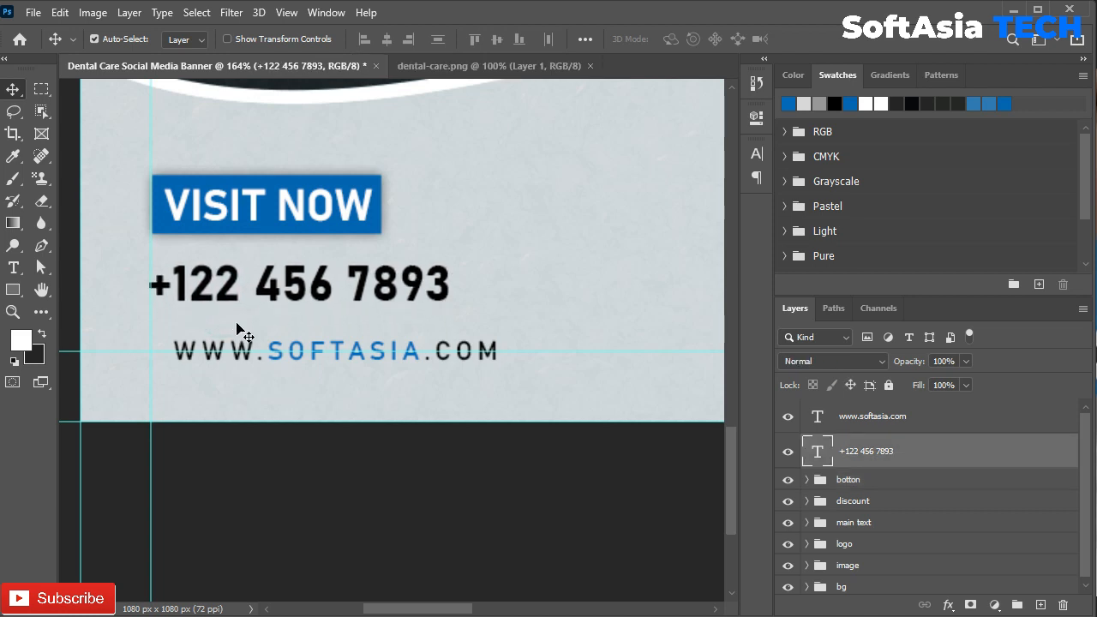
Step: Nudge the website text left to the margin guide and up so it sits just above the lower margin guide
click(482, 345)
key(Left)
key(Left)
key(Left)
key(Left)
key(Left)
key(Left)
key(Left)
key(Left)
key(Left)
key(Left)
key(Left)
key(Left)
key(Left)
key(Left)
key(Left)
key(Left)
key(Up)
key(Up)
key(Up)
key(Up)
key(Up)
key(Up)
key(Up)
key(Right)
key(Down)
Step: Lower the phone number so it sits close above the website text
click(332, 297)
key(Down)
key(Down)
key(Down)
key(Down)
key(Down)
key(Down)
key(Down)
key(Down)
key(Down)
key(Down)
key(Down)
key(Down)
key(Down)
key(Up)
key(Up)
key(Up)
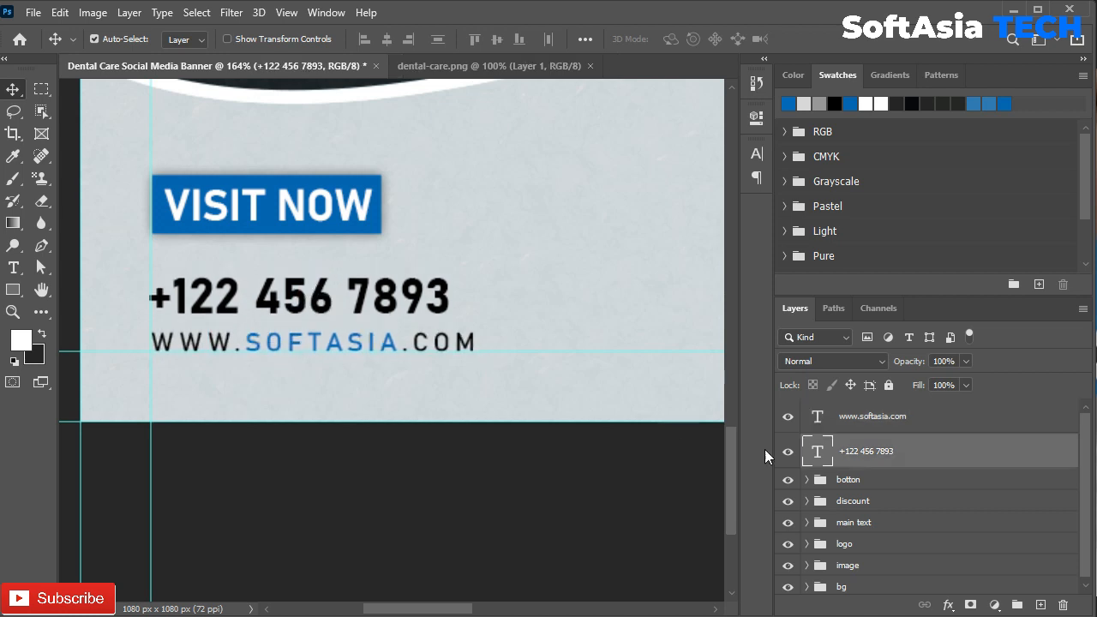
Step: Group the phone number and website text layers and name the group "info"
shift+click(869, 418)
key(ctrl+g)
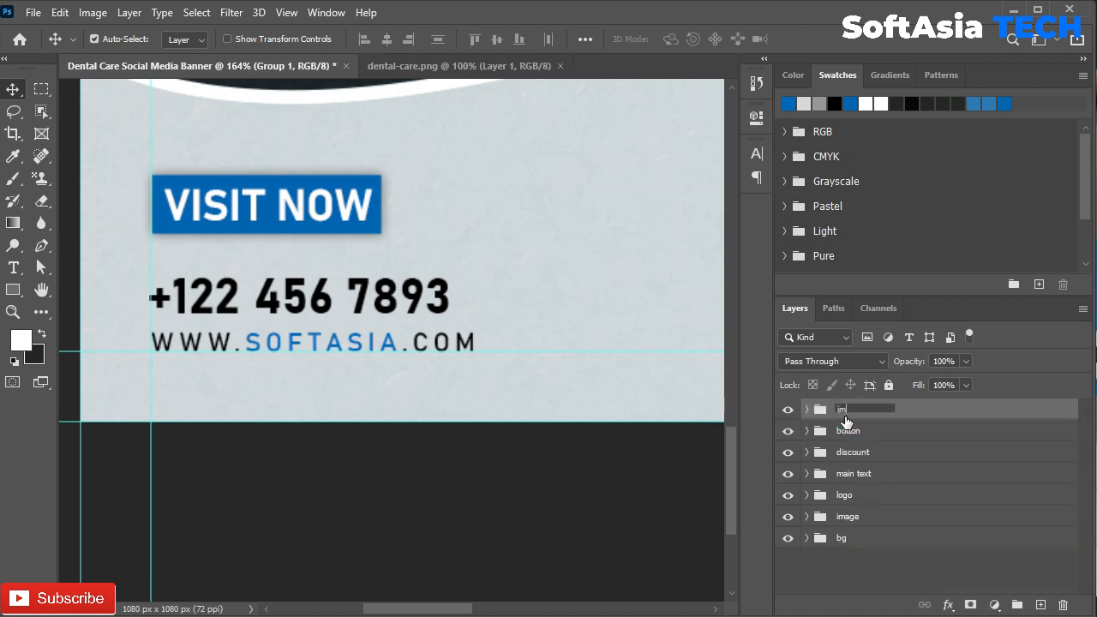
click(722, 397)
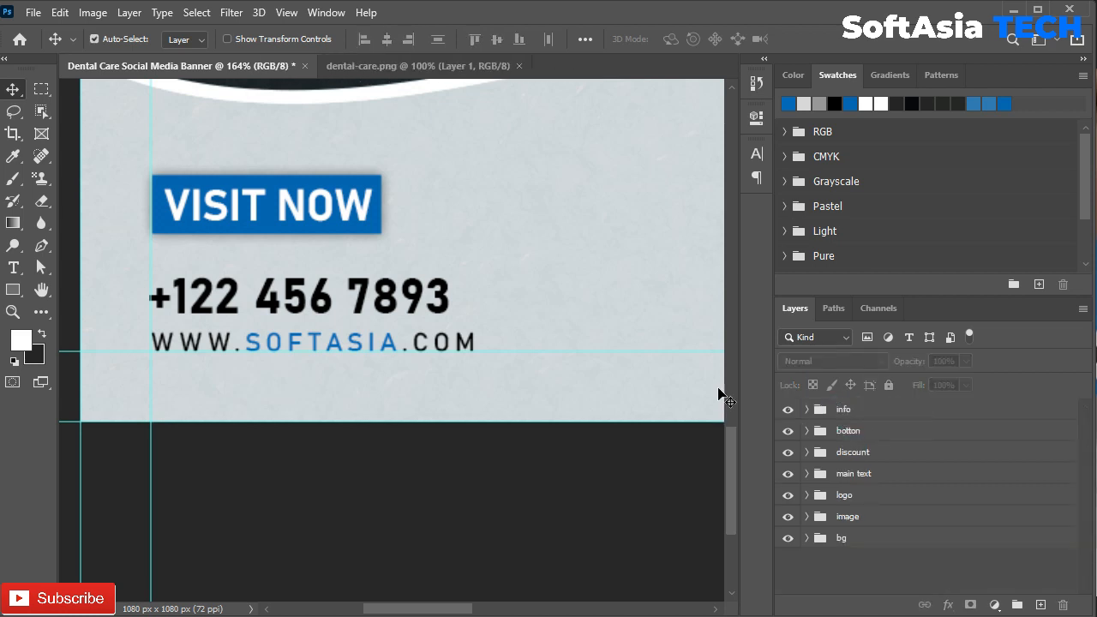
Step: Fine-tune the contact lines by nudging the phone number up 2 px and the website text slightly up and left
click(206, 307)
key(Up)
key(Up)
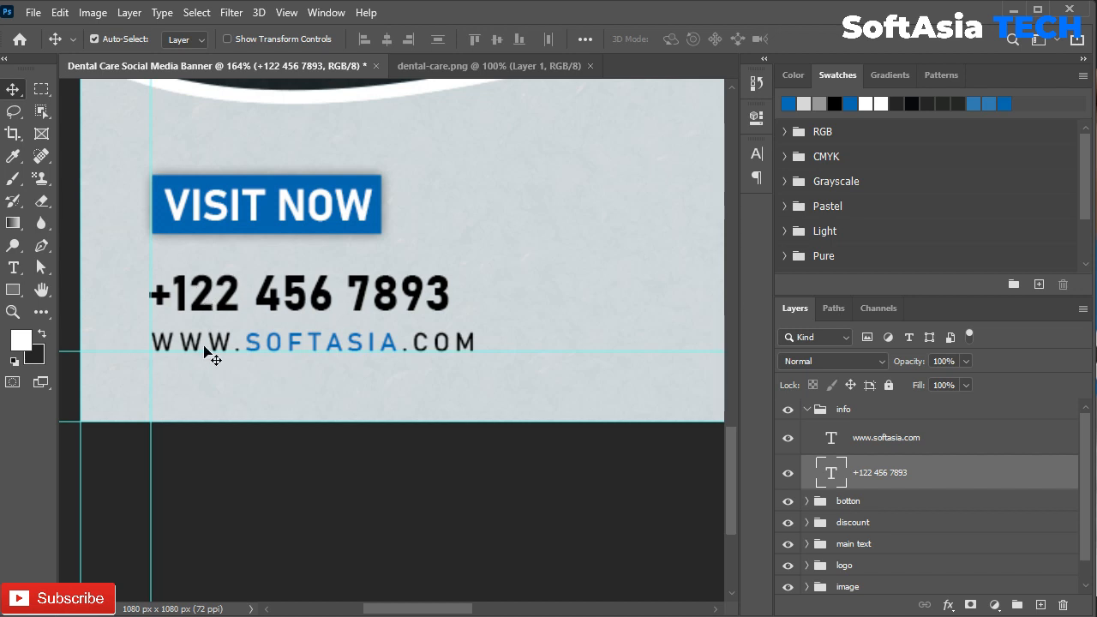
click(205, 354)
key(Up)
key(Up)
key(Down)
key(Left)
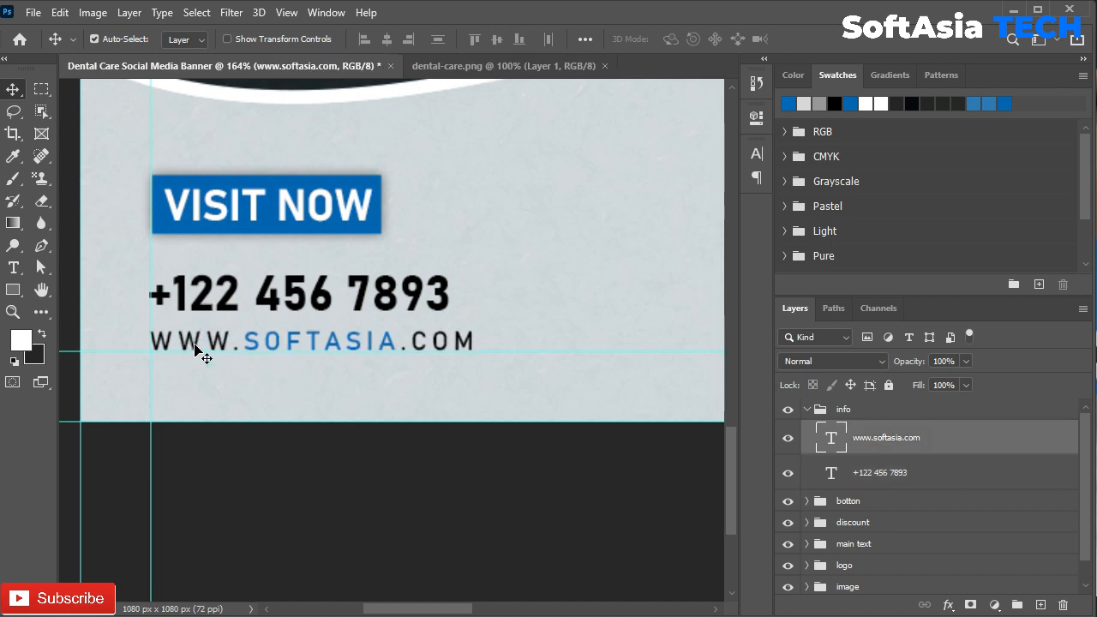
Step: Nudge the phone number down 2 px and collapse the info group
click(263, 304)
key(Down)
key(Down)
click(806, 410)
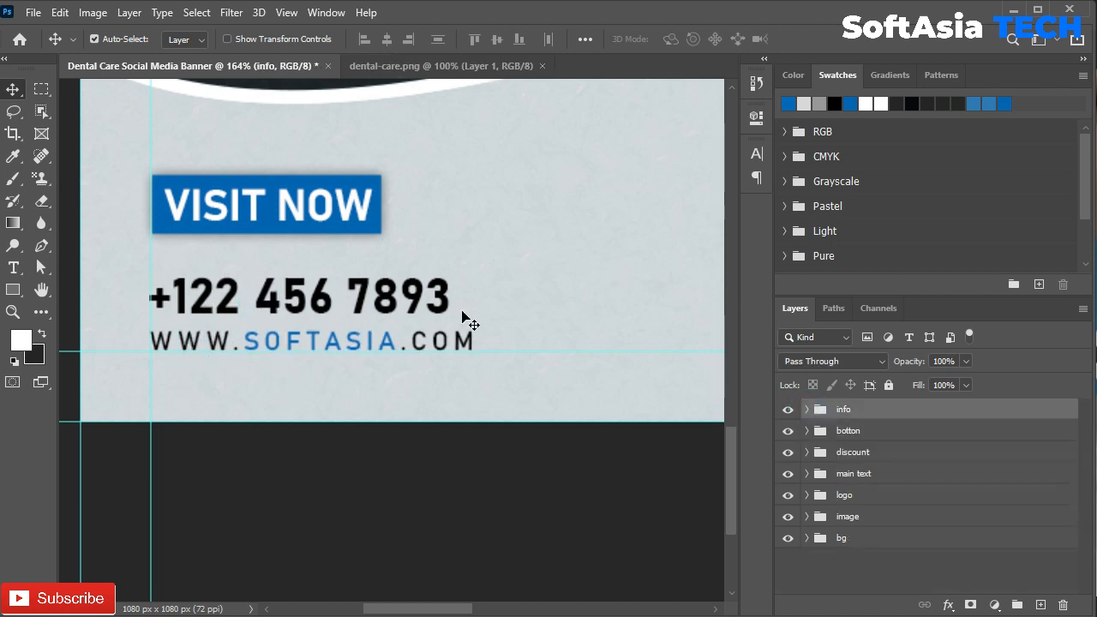
Step: Nudge the "botton" group with the VISIT NOW button down 3 px
click(873, 433)
key(Down)
key(Down)
key(Down)
key(ctrl+0)
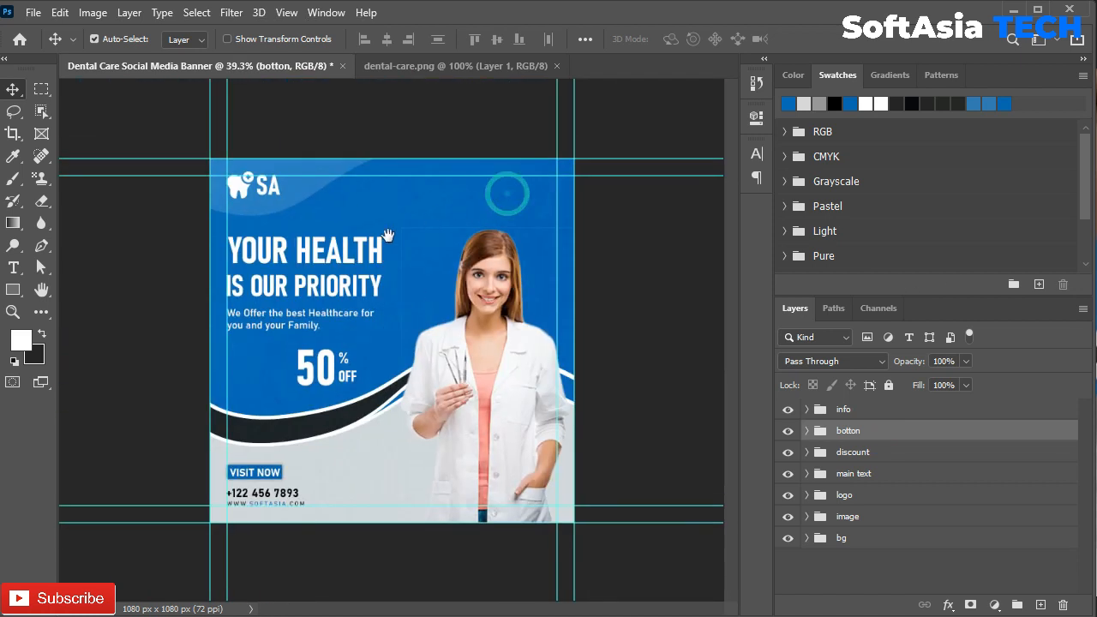
click(40, 246)
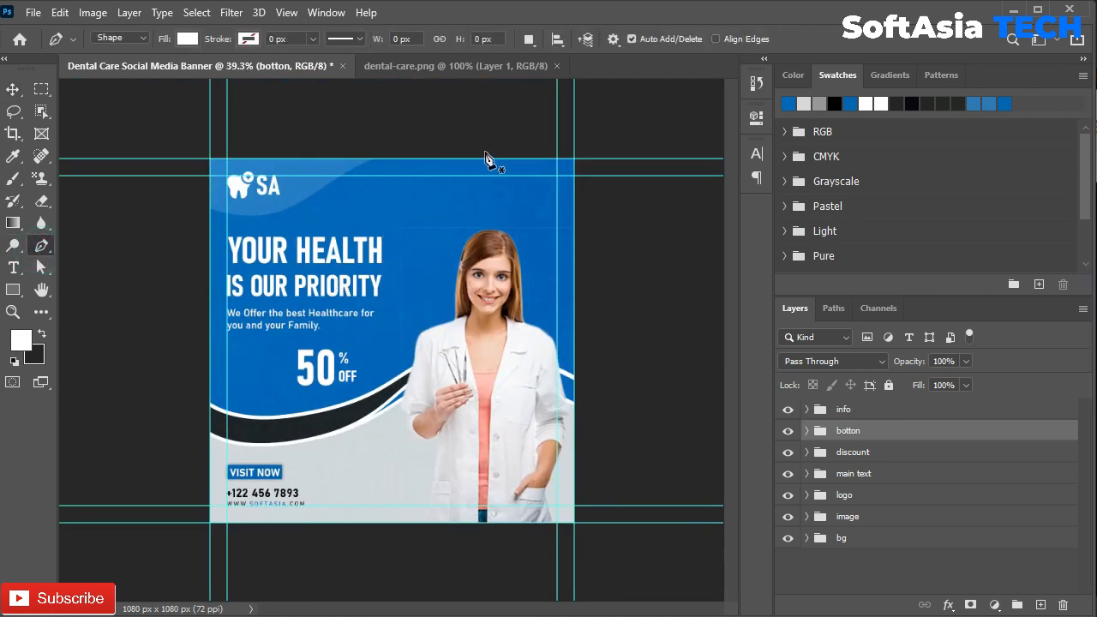
click(808, 475)
click(832, 500)
click(488, 123)
click(503, 184)
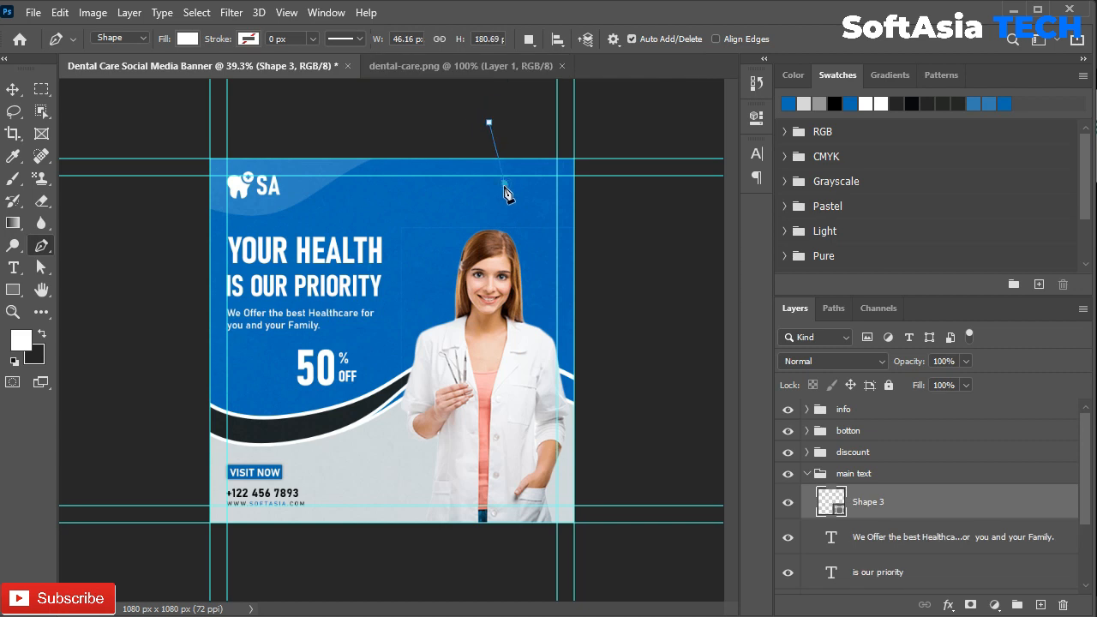
key(ctrl+z)
key(ctrl+z)
Step: Draw a white circle about 478 px across with the Ellipse tool, overlapping the banner's upper-right corner
click(19, 305)
right_click(17, 291)
click(102, 328)
drag(504, 100, 666, 261)
click(708, 112)
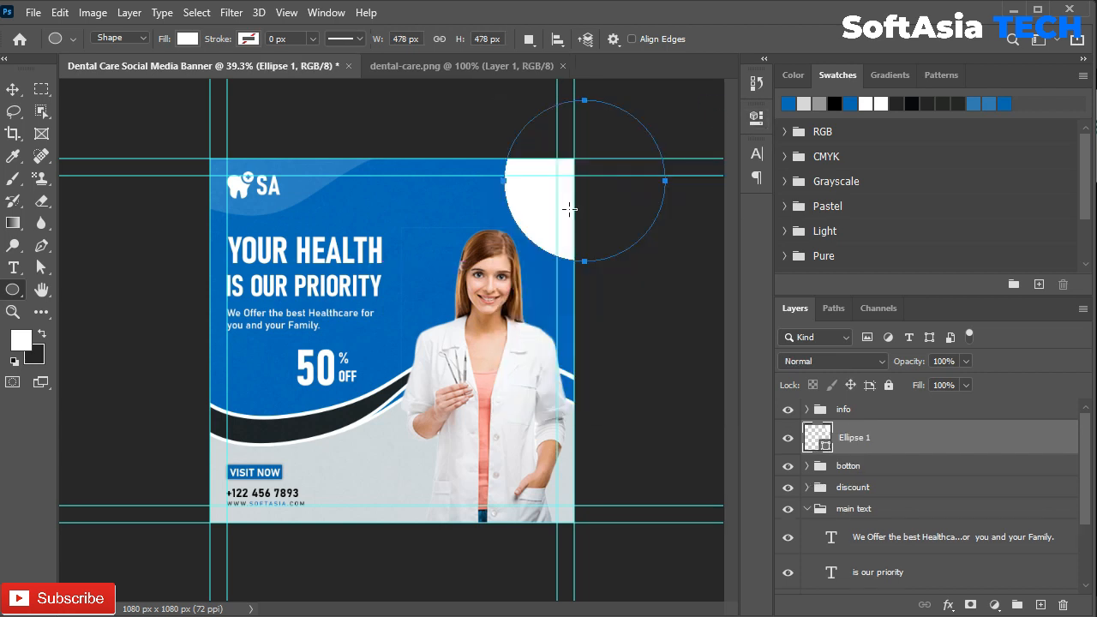
Step: Reposition the white circle slightly up and left so it covers the banner's upper-right corner above the dentist's head
key(v)
key(ctrl+0)
drag(587, 160, 568, 138)
click(551, 396)
drag(538, 343, 538, 352)
drag(566, 145, 561, 150)
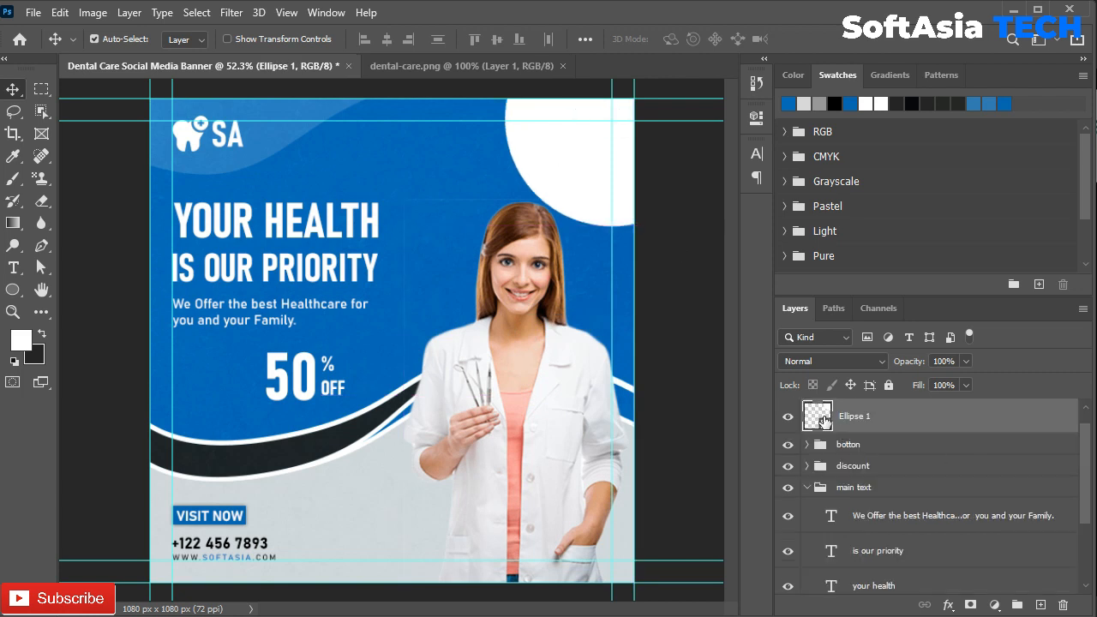
Step: Recolour the circle to dark grey #242424 and place its layer first inside the main text group
double_click(819, 416)
click(903, 103)
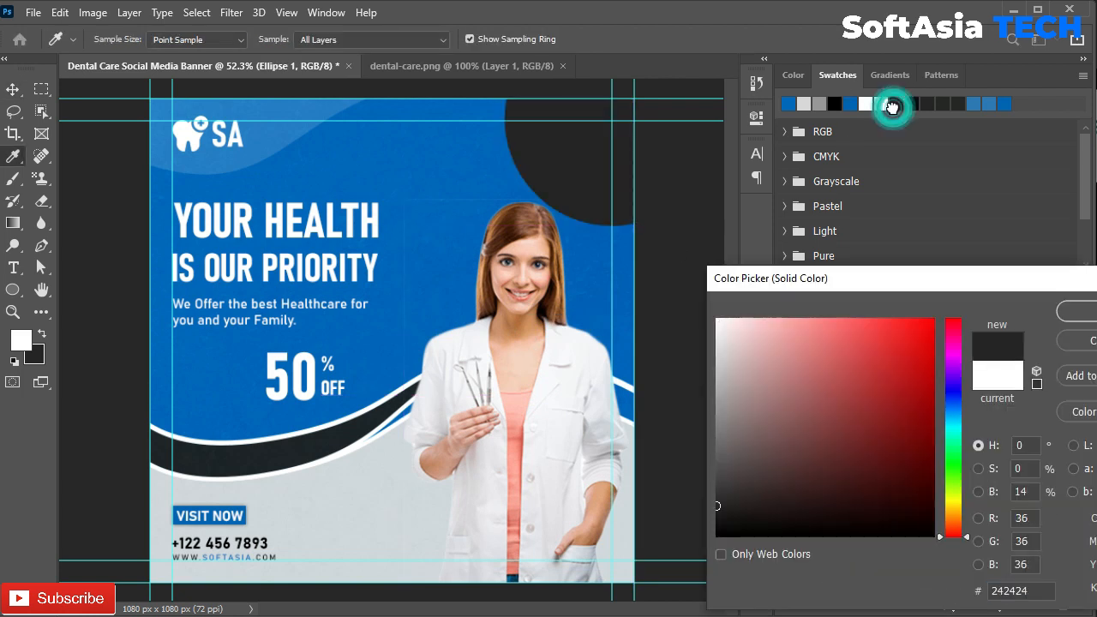
click(1078, 311)
click(806, 530)
drag(818, 456, 853, 508)
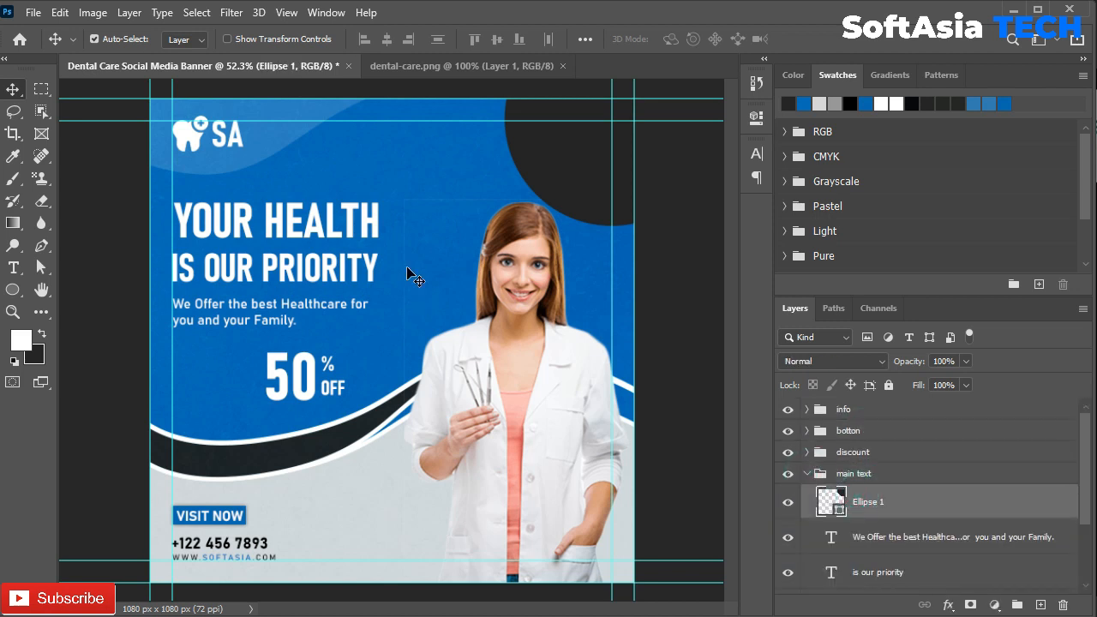
Step: Add the two-line white text "GET A FREE CONSULTATION" above the dentist and commit it
key(t)
click(412, 179)
key(Delete)
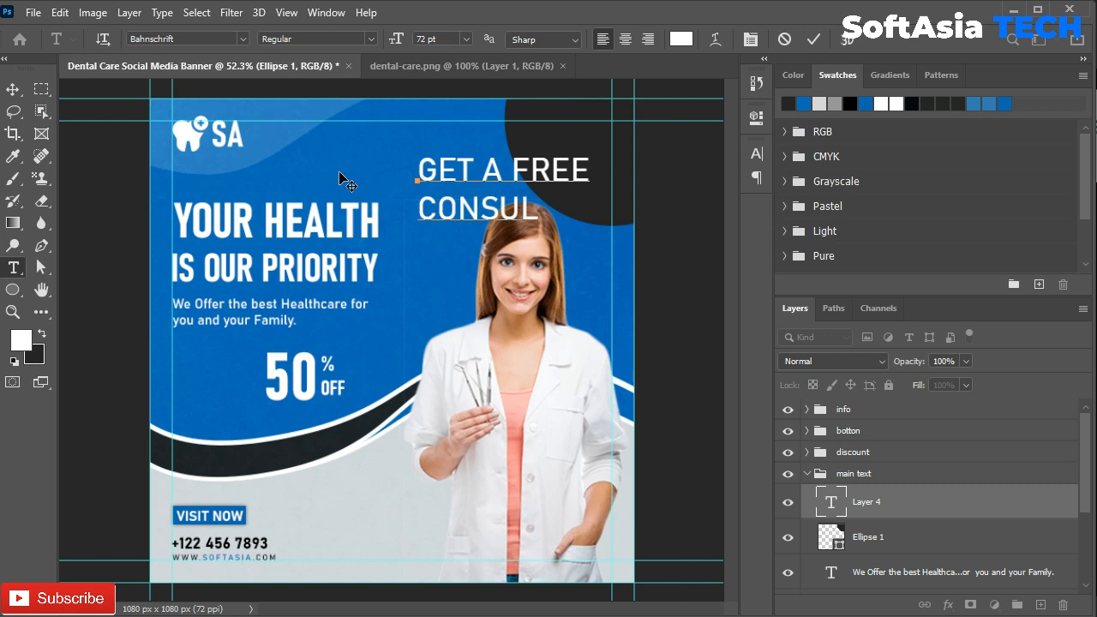
click(912, 499)
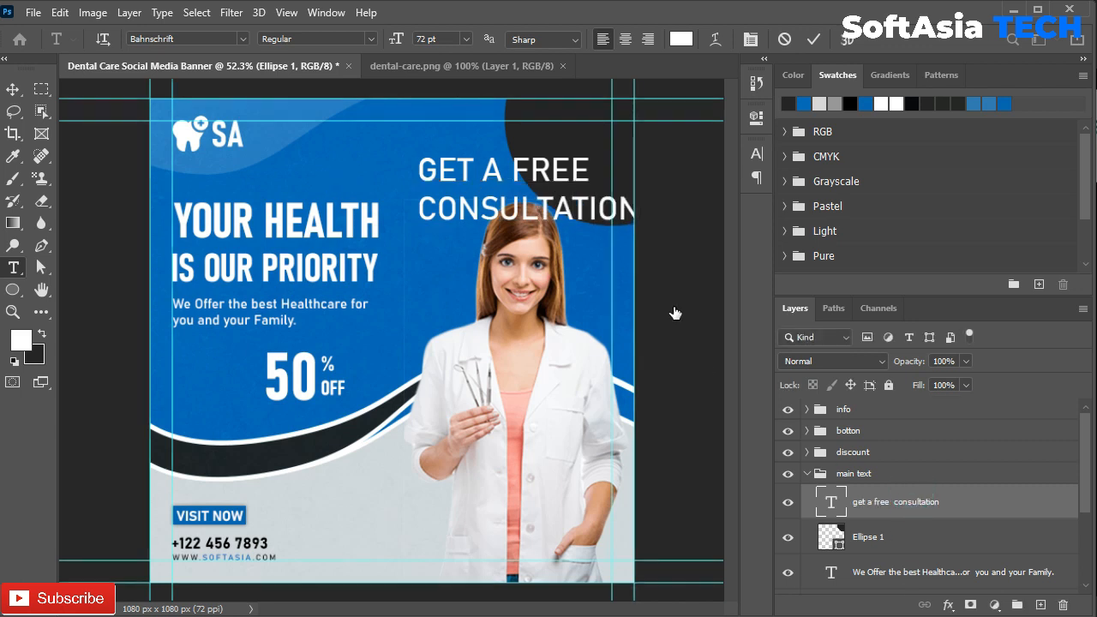
Step: Scale down the consultation text and position it on the dark circle in the banner's upper-right corner
key(ctrl+t)
drag(634, 154, 629, 122)
click(842, 38)
scroll(588, 177, up, 4)
key(v)
Step: Reshape the dark circle by its anchor points and handles into an uneven rounded shape about 526 x 435 px
click(604, 213)
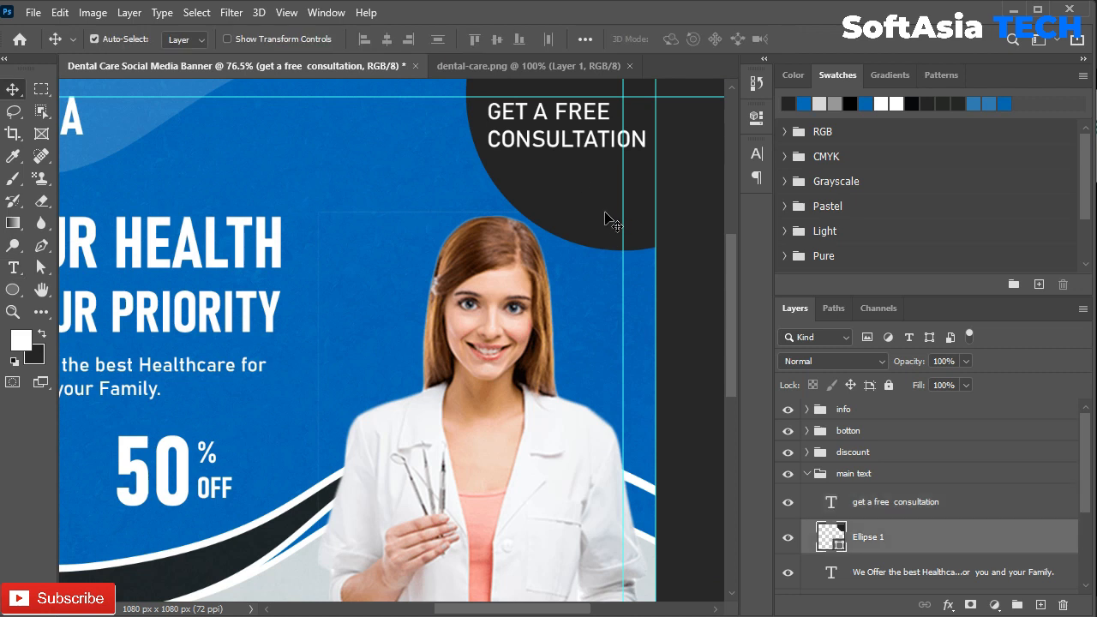
click(39, 267)
key(ctrl+0)
drag(613, 223, 612, 200)
click(491, 252)
drag(504, 115, 483, 119)
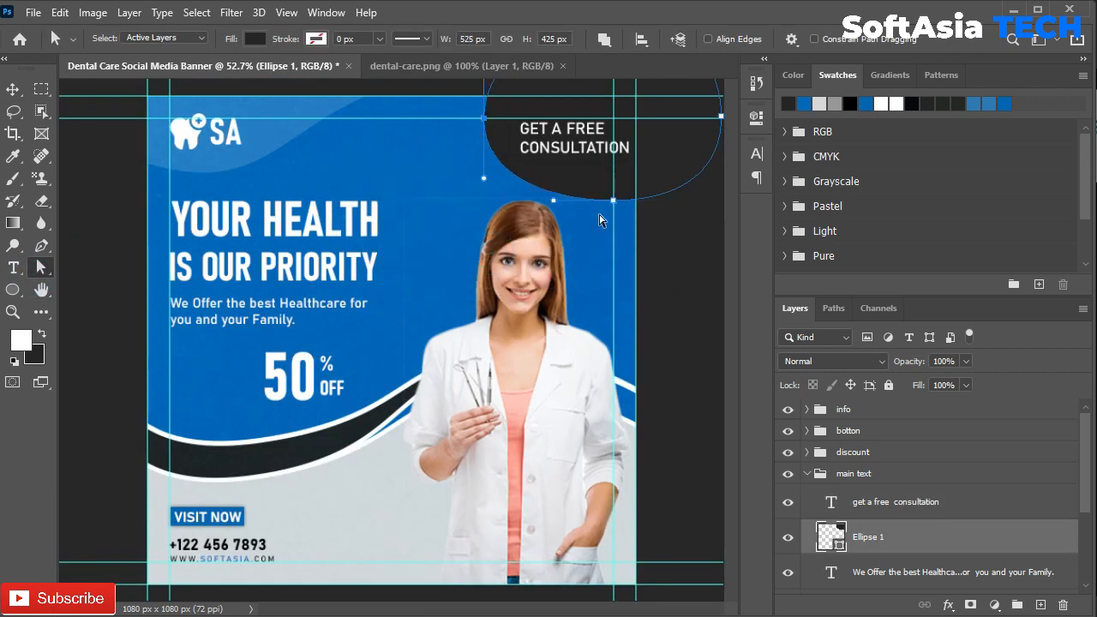
drag(566, 217, 566, 219)
scroll(631, 225, down, 2)
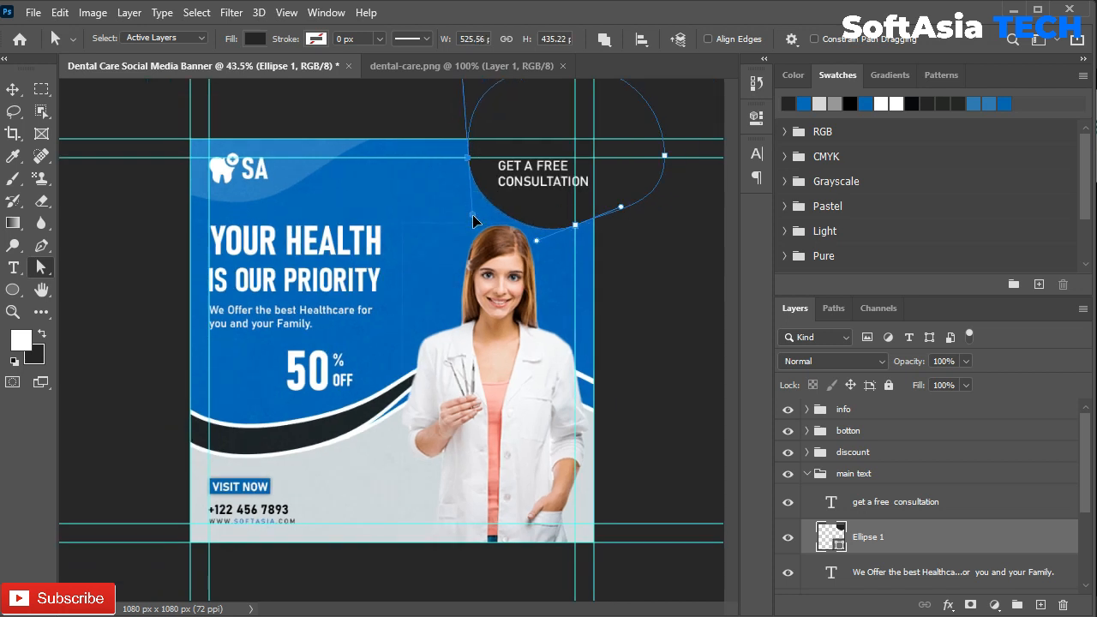
Step: Move the consultation text left and up so it aligns with the banner's right and upper margin guides
click(811, 493)
key(v)
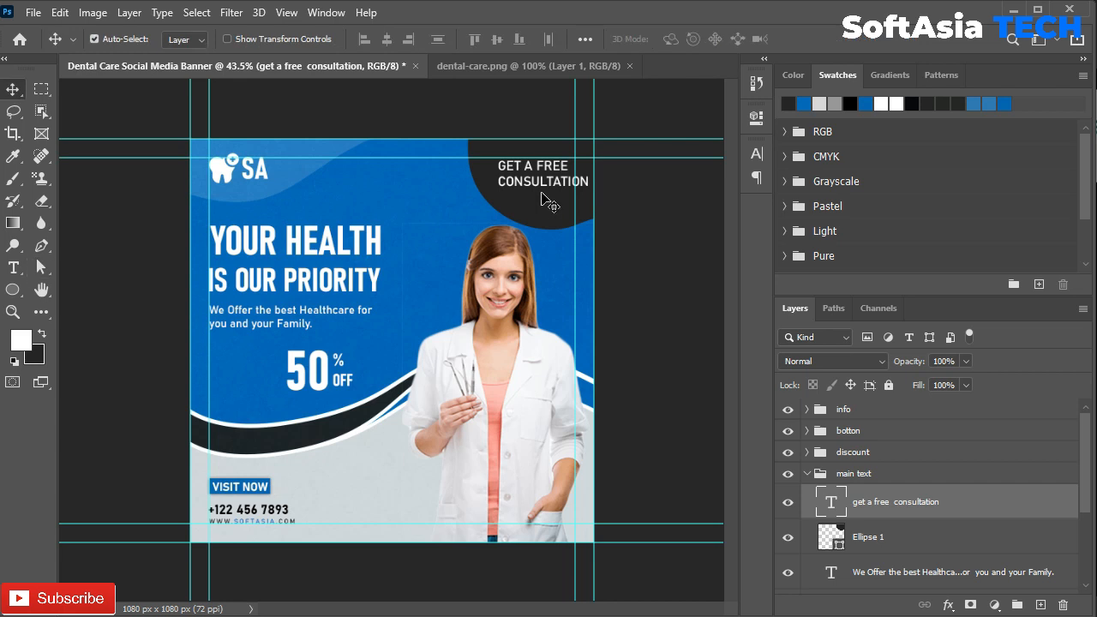
scroll(489, 257, up, 2)
drag(532, 140, 532, 136)
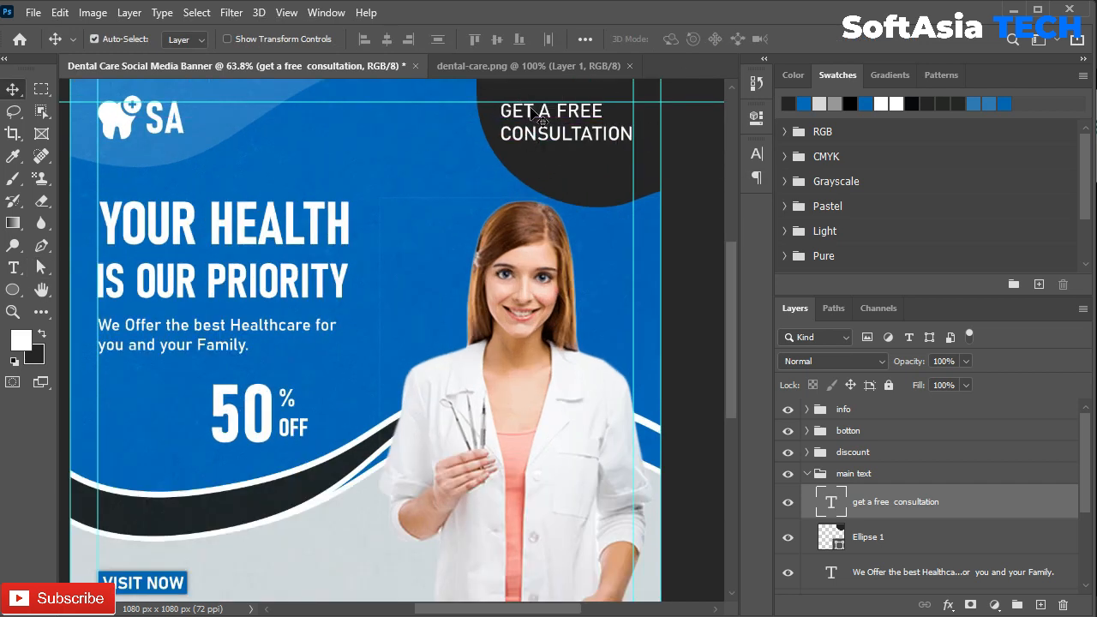
Step: Centre-align the two lines of the consultation text and give them a bolder weight
click(748, 179)
click(597, 177)
click(719, 149)
click(755, 154)
click(734, 174)
click(732, 386)
click(708, 112)
Step: Move the consultation text into place within the dark corner shape and nudge it down 3 px
drag(506, 121, 566, 122)
key(Down)
key(Down)
key(Down)
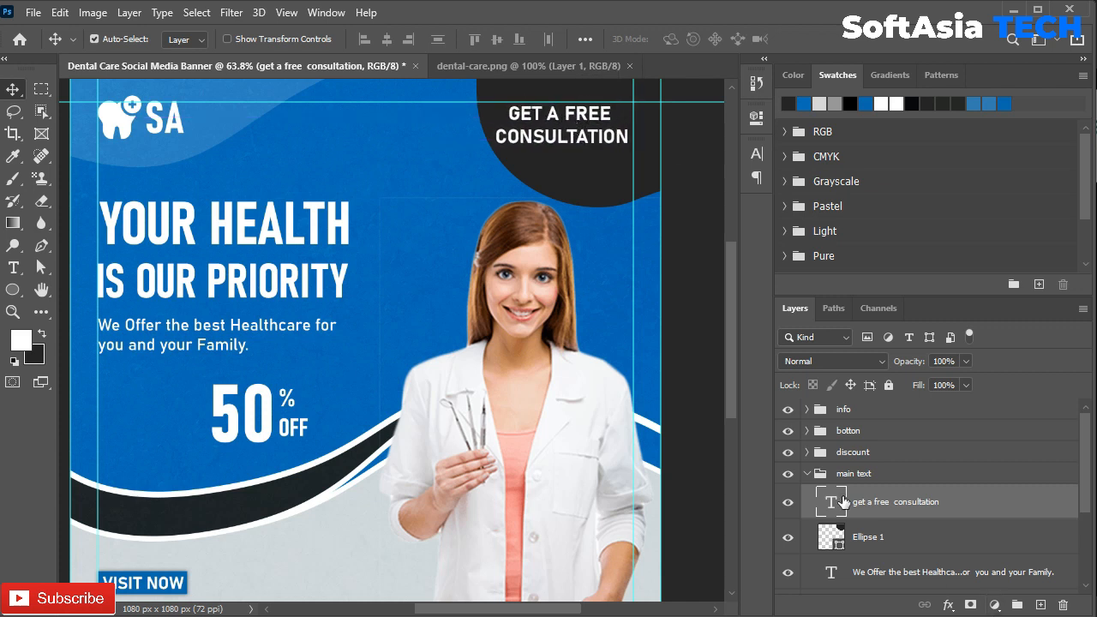
Step: Collapse the main text group, hide the guides and show the whole finished banner
click(805, 474)
click(857, 413)
key(ctrl+1)
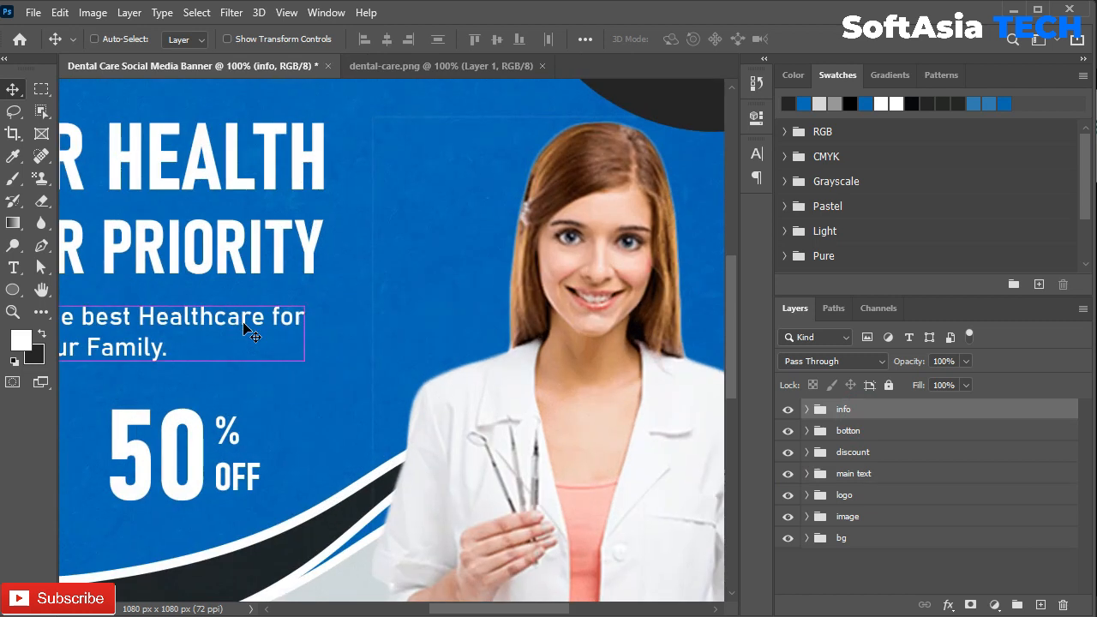
key(ctrl+0)
key(ctrl+minus)
key(ctrl+h)
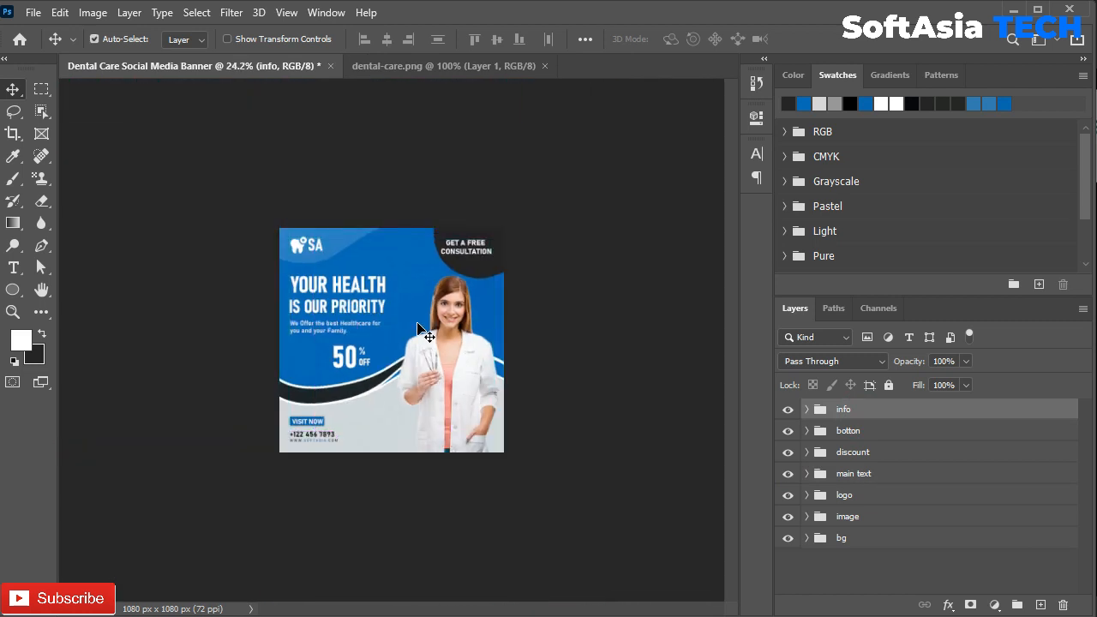
key(ctrl+0)
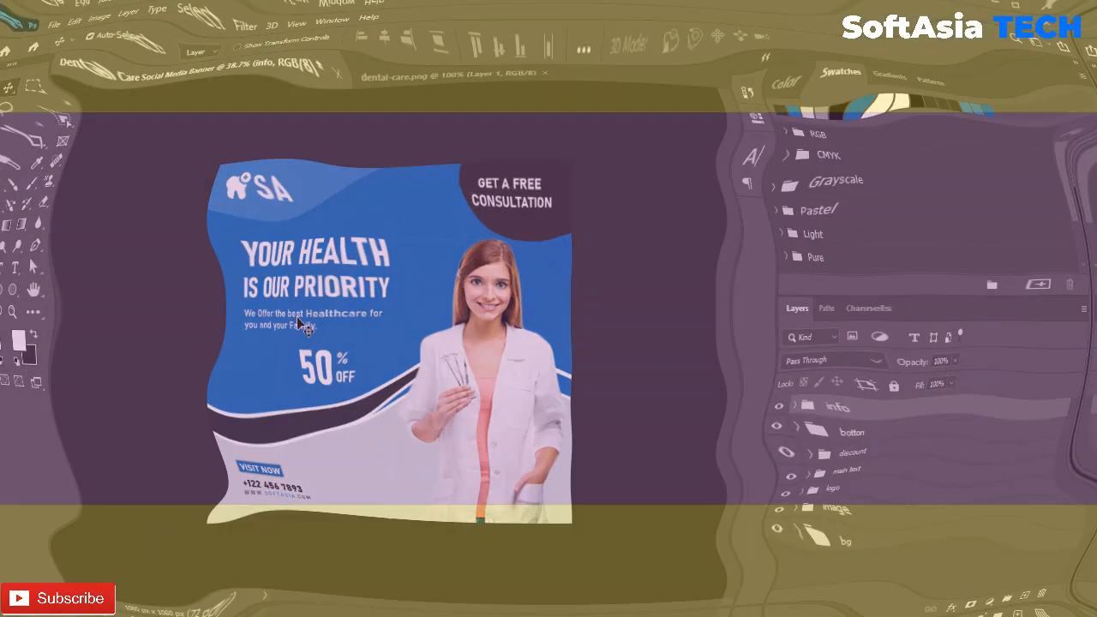